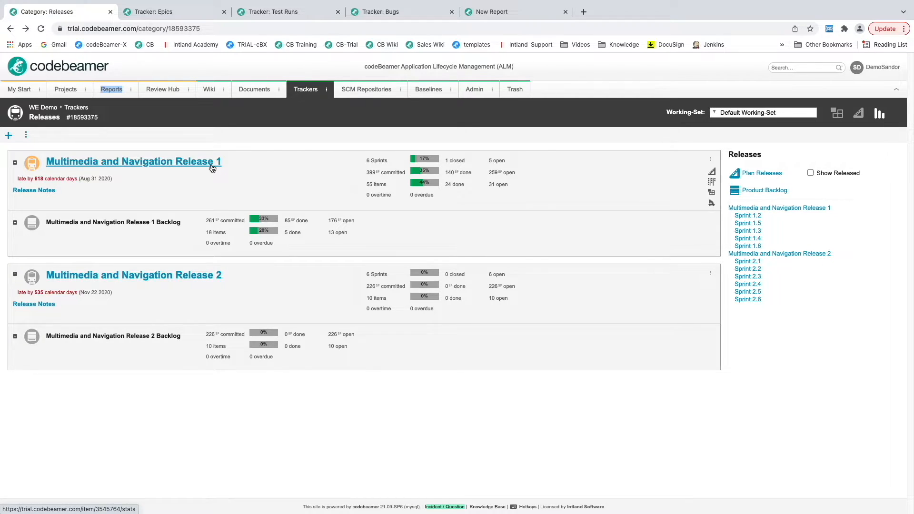
View the Closed Epics with US table of two done epics, then the Test Runs tracker
click(179, 14)
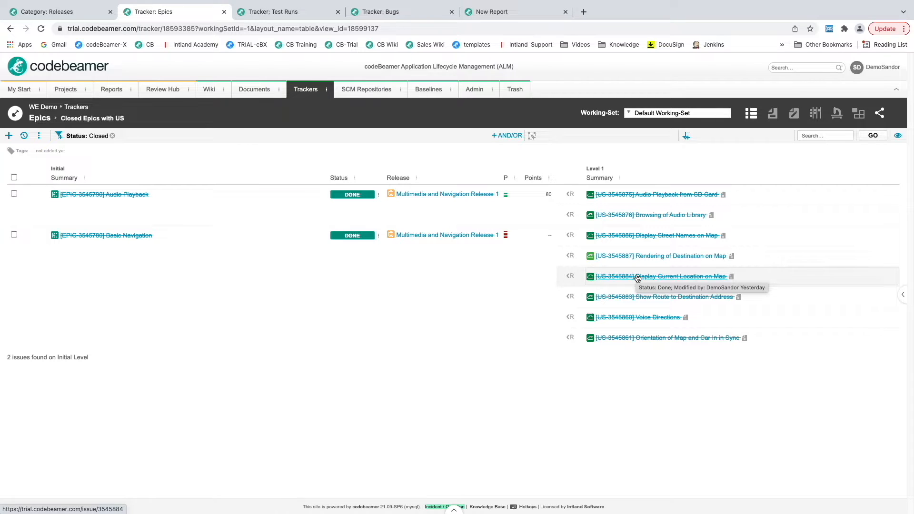
click(290, 13)
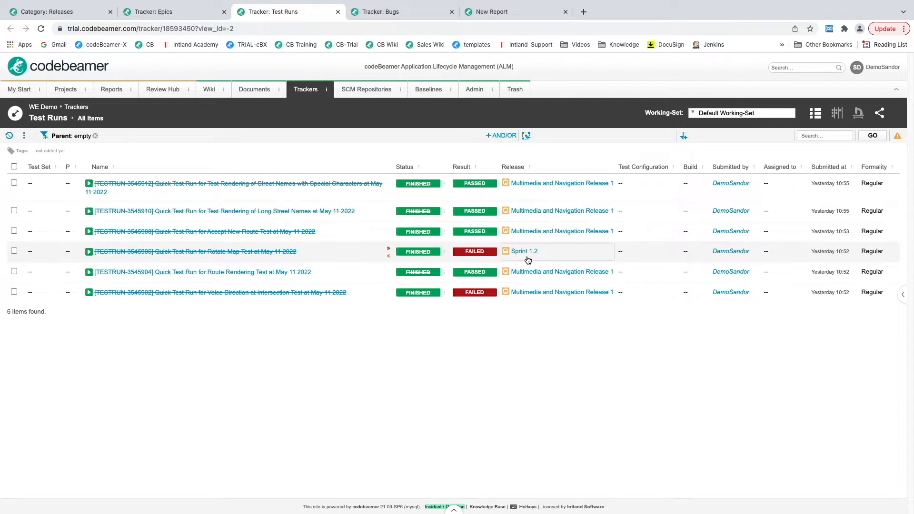
Review the Bugs detected in Multimedia and Navigation Release 1, then move to the blank Word document
click(397, 12)
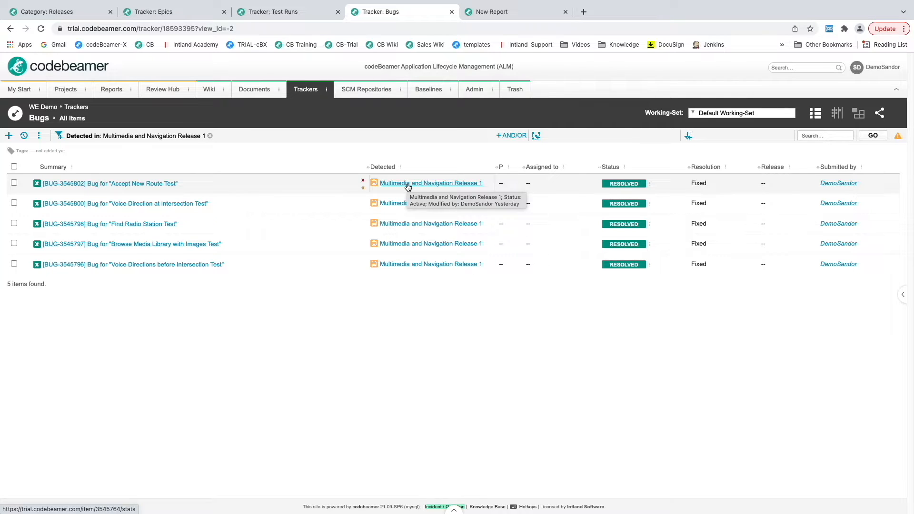
key(ctrl+Right)
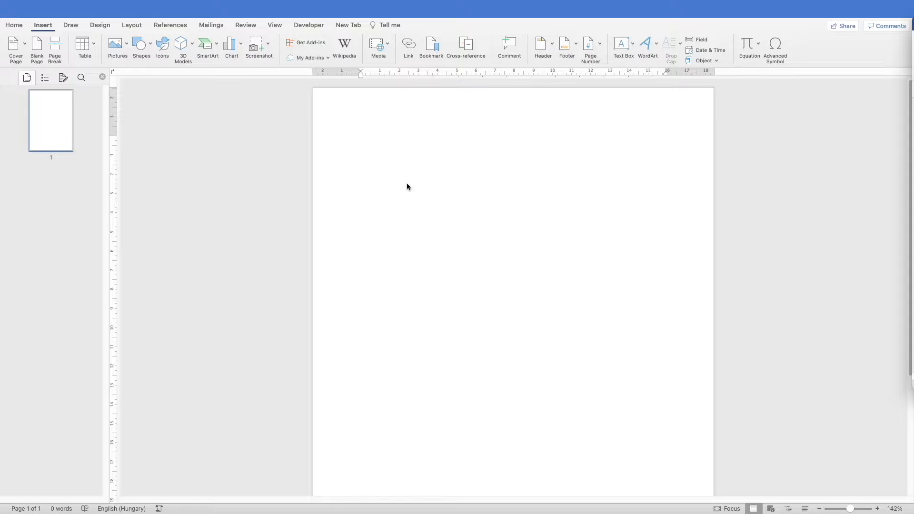
Insert a page break in the blank document to create page 2, then go to the tables document
click(475, 154)
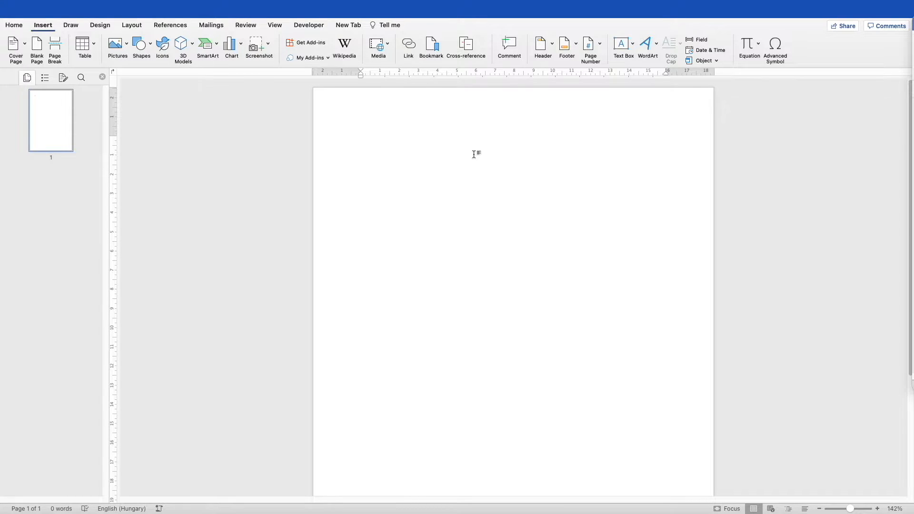
click(56, 46)
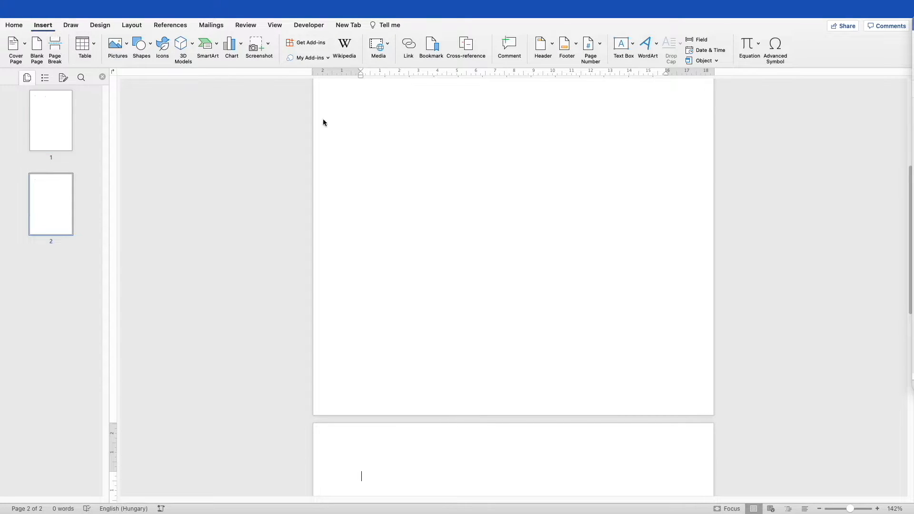
scroll(438, 262, down, 5)
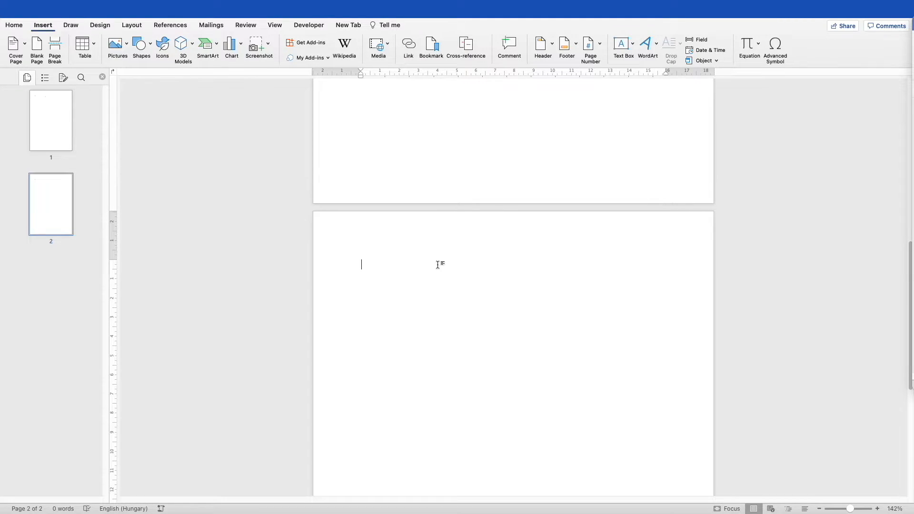
key(ctrl+Right)
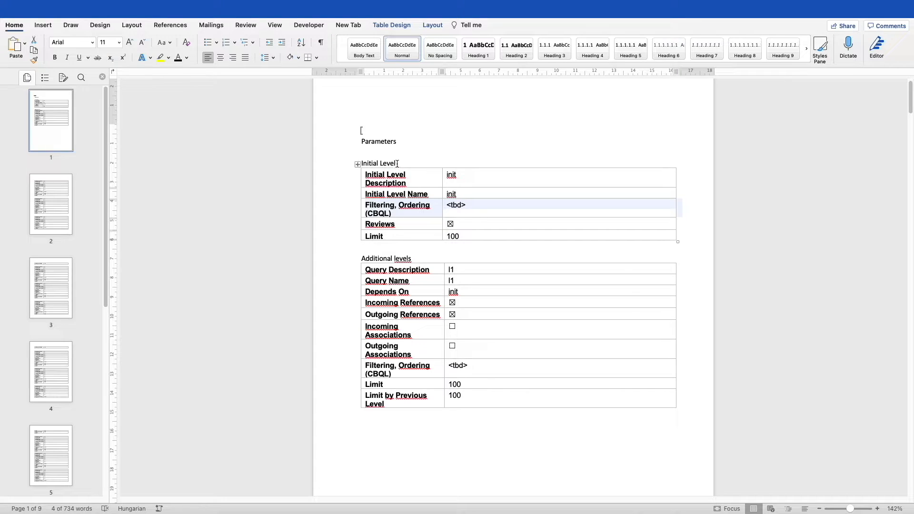
Check the query.init description, name and cbql content-control tags, then select the Parameters section and tables
drag(399, 163, 368, 163)
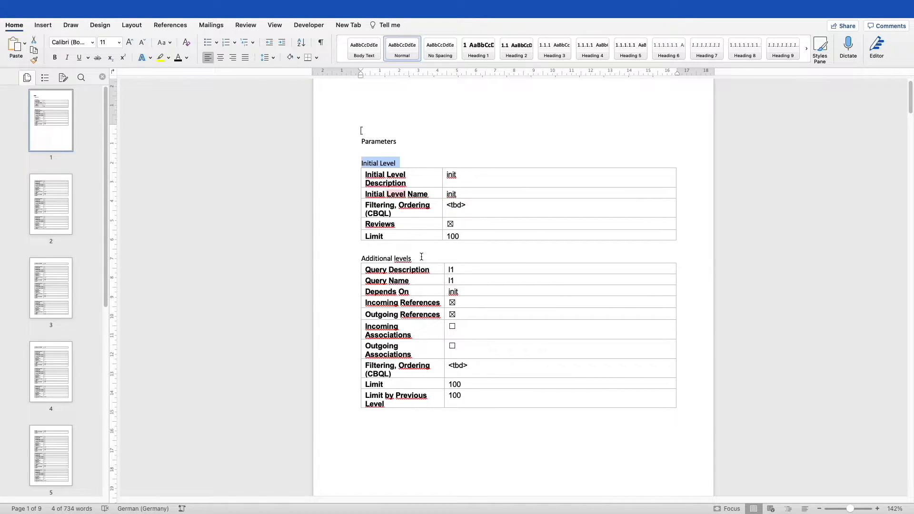
drag(414, 253, 374, 259)
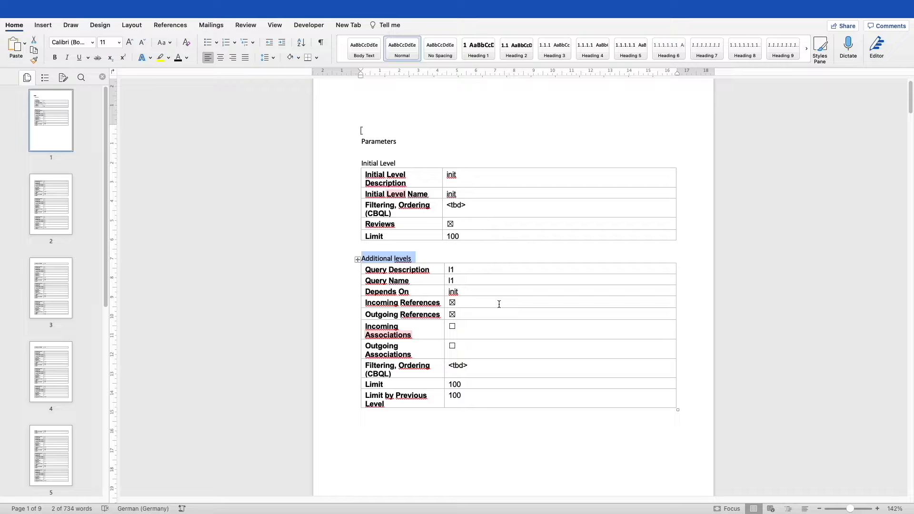
click(453, 175)
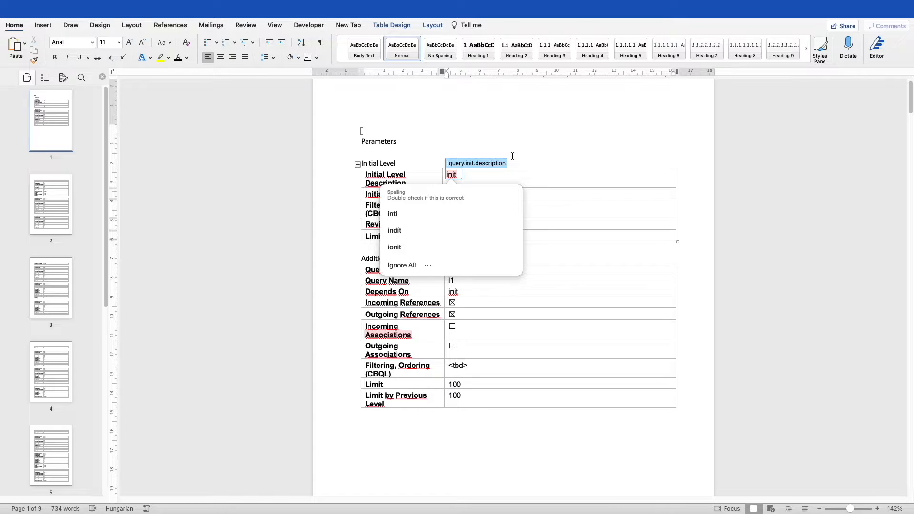
click(560, 141)
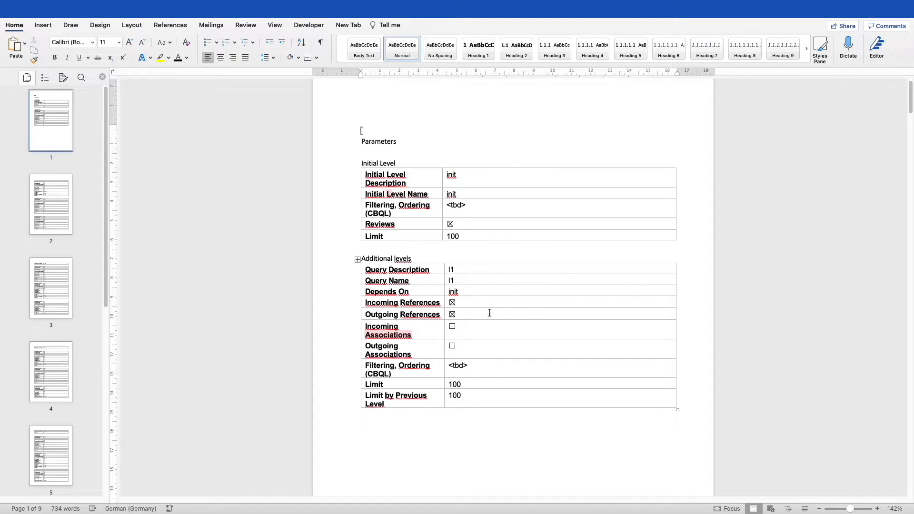
click(457, 175)
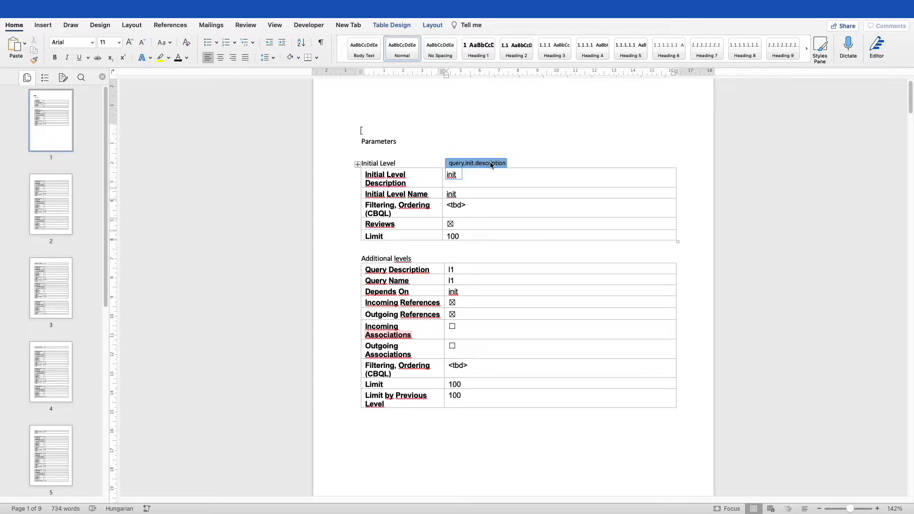
click(455, 193)
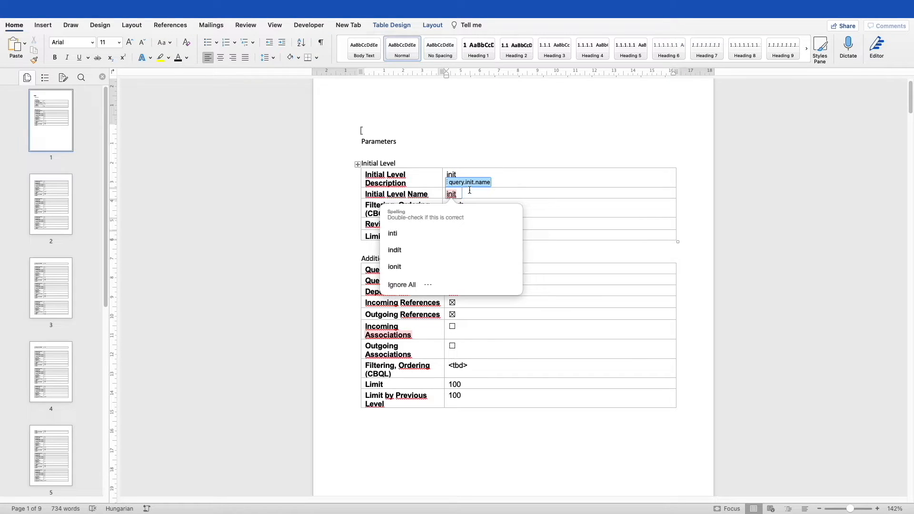
click(471, 198)
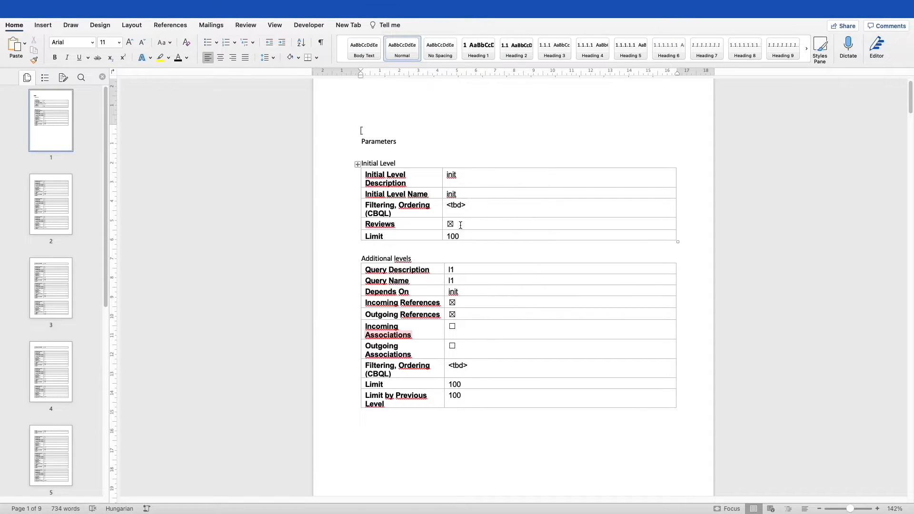
click(457, 205)
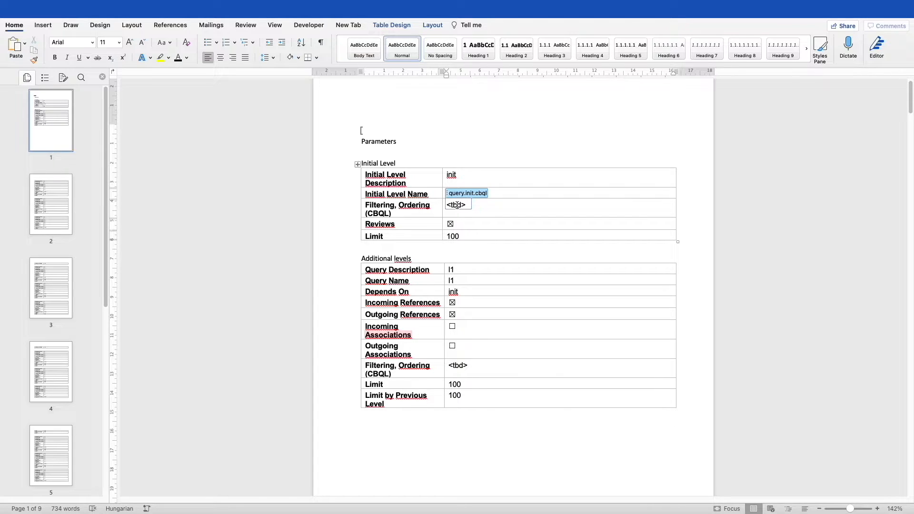
drag(363, 143, 415, 448)
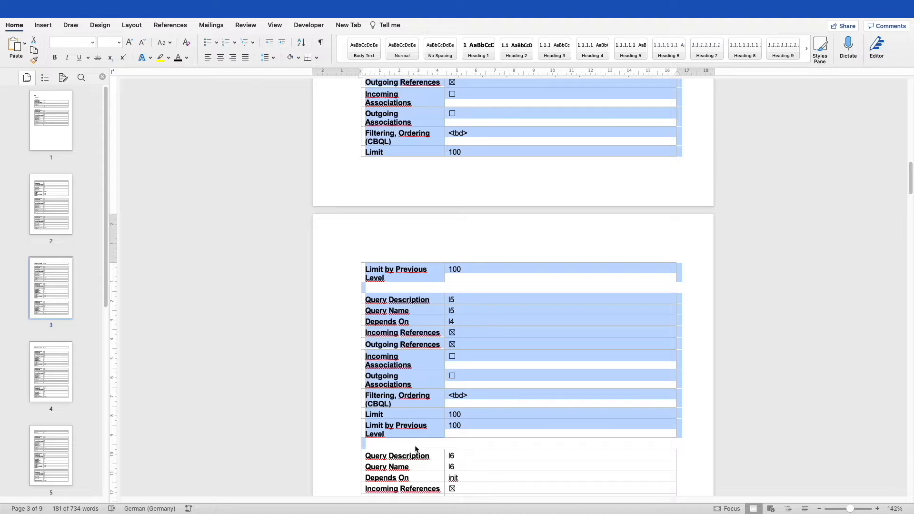
key(ctrl+Left)
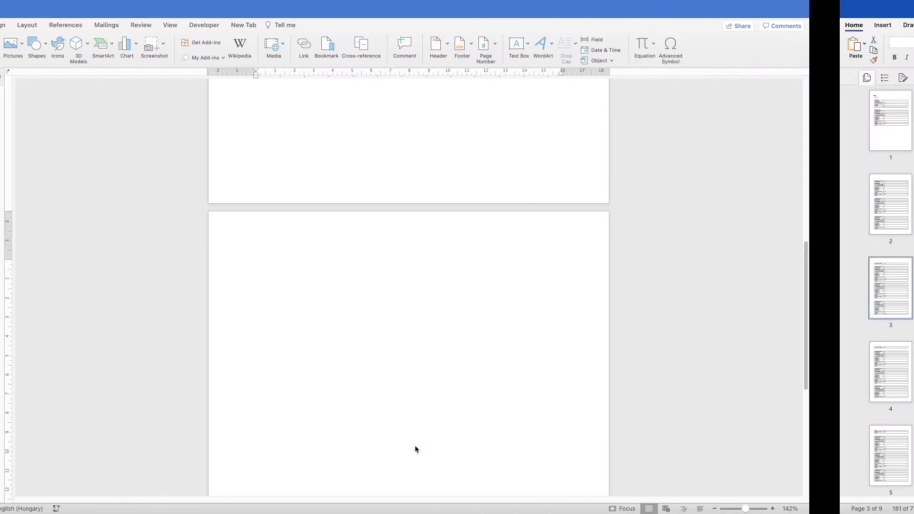
Paste the copied Parameters section with Initial Level and Additional levels tables at the top of page 2
click(454, 307)
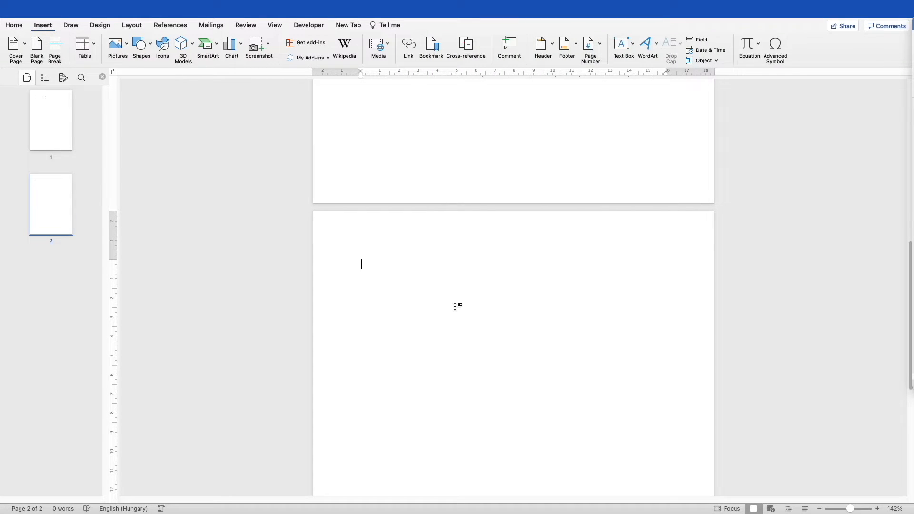
key(cmd+v)
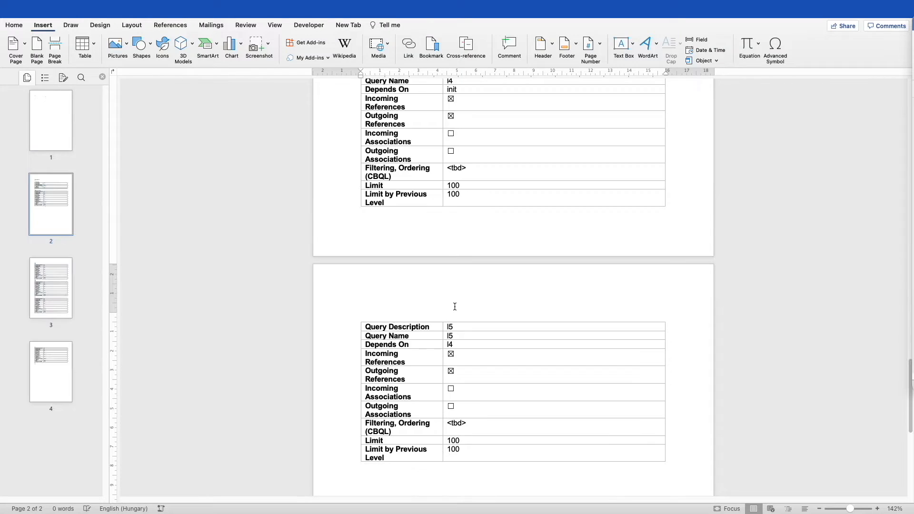
scroll(449, 307, up, 10)
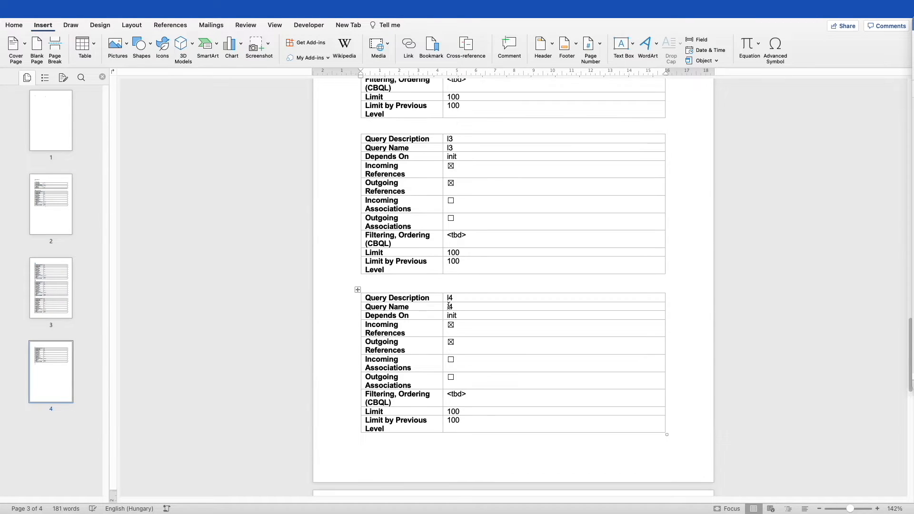
scroll(448, 305, up, 10)
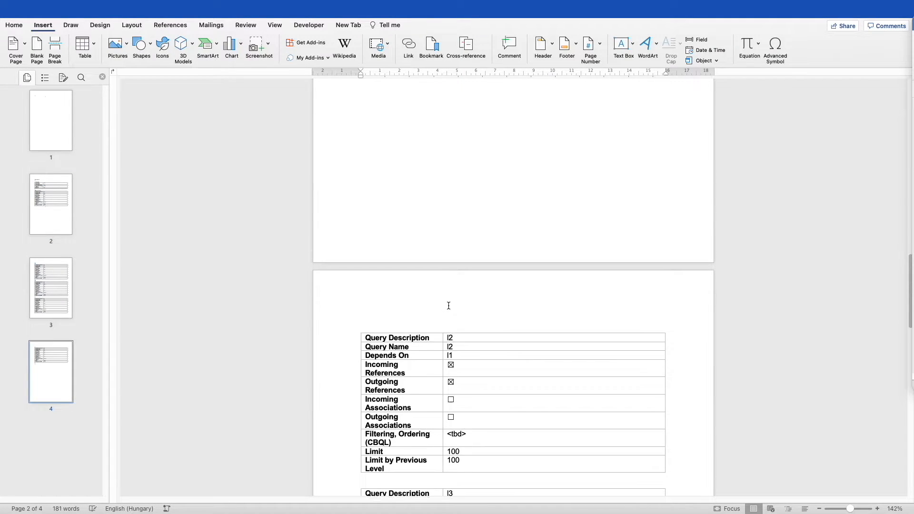
scroll(449, 305, up, 5)
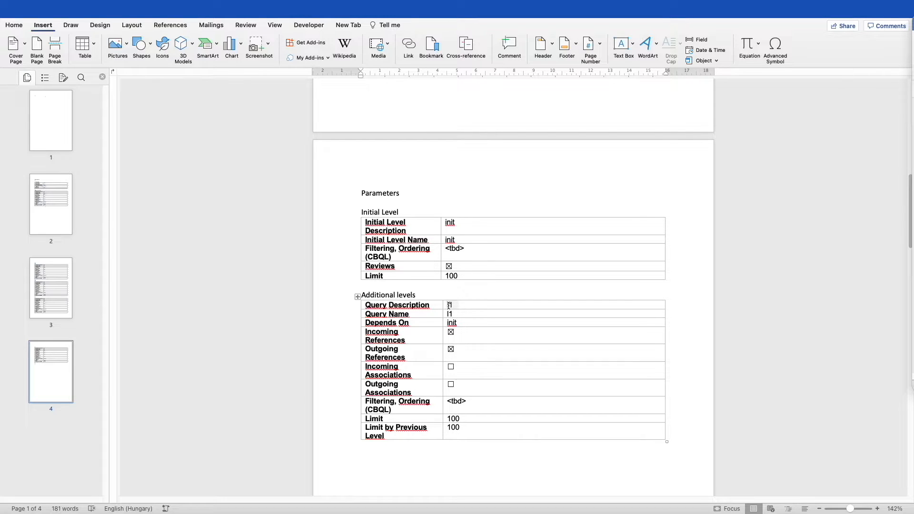
click(453, 224)
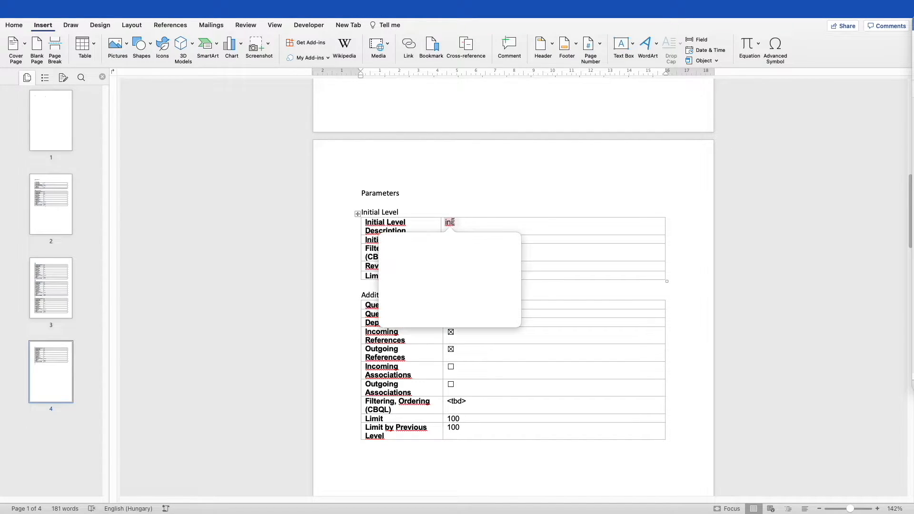
click(453, 222)
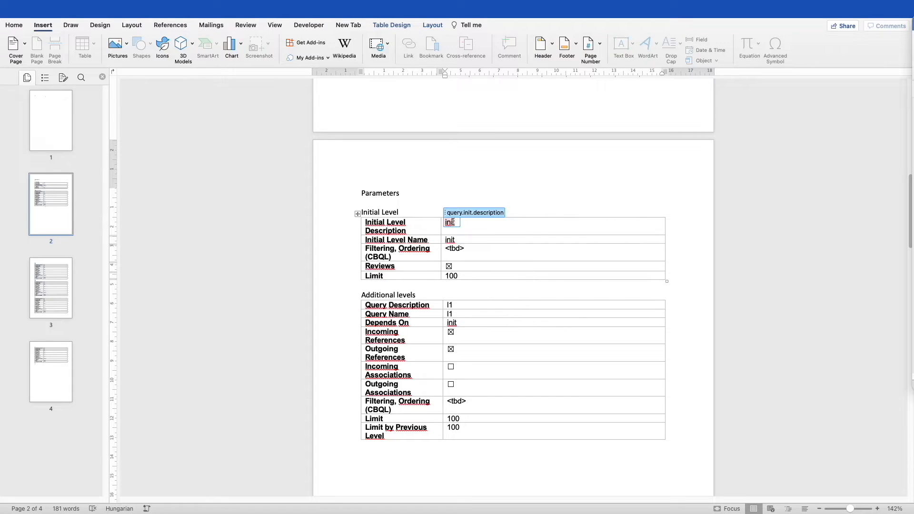
key(BackSpace)
key(BackSpace)
key(BackSpace)
key(BackSpace)
text(Selected)
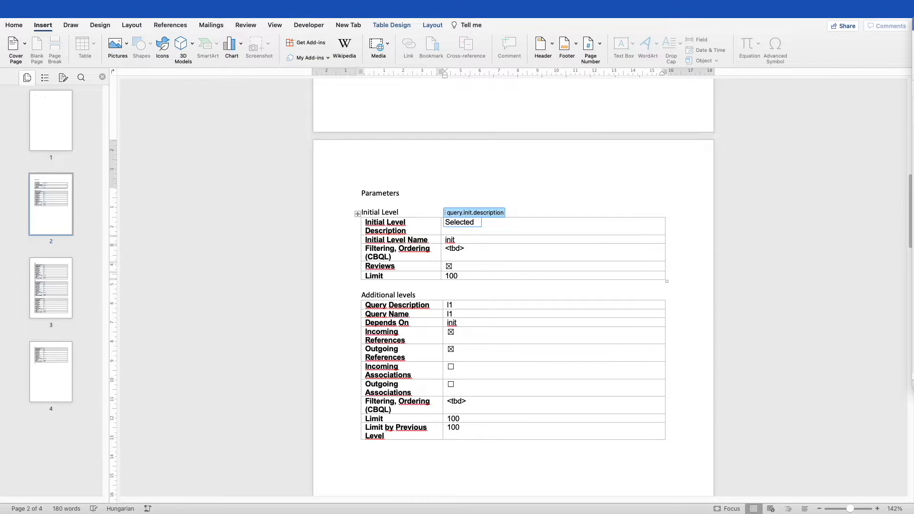
text( Release)
click(447, 239)
right_click(450, 240)
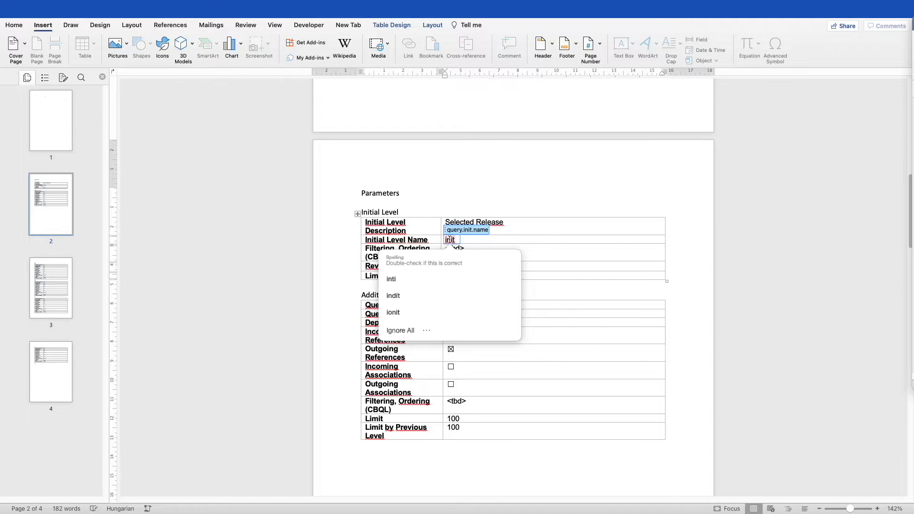
click(513, 188)
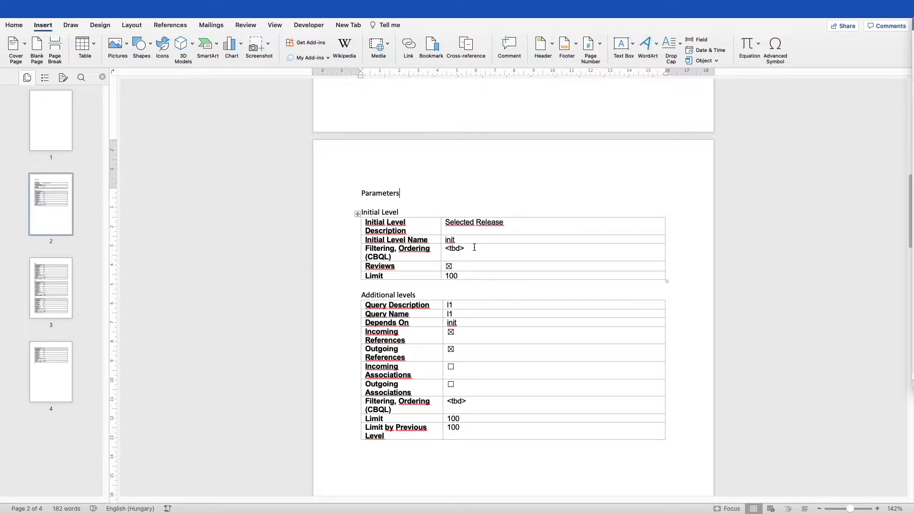
Replace the Initial Level <tbd> filter with the WE Demo Releases query matching item.id IN (${id})
click(456, 249)
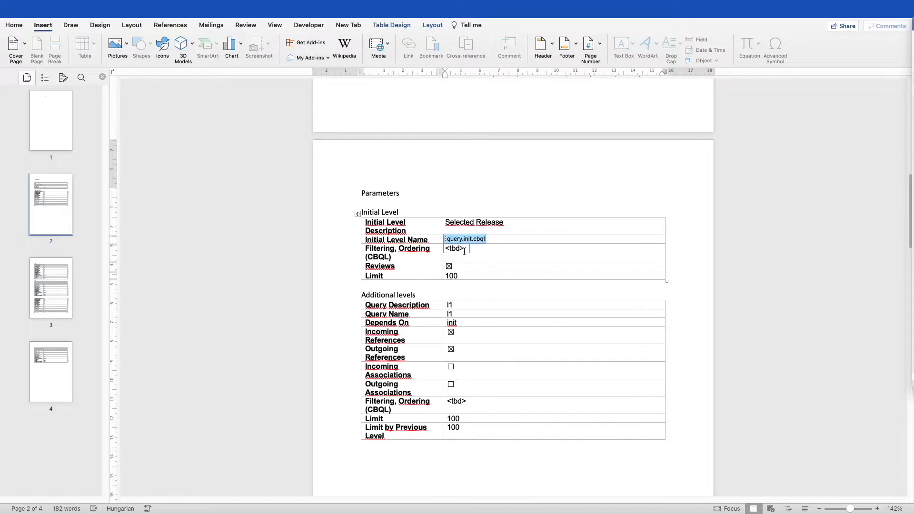
key(BackSpace)
key(BackSpace)
key(BackSpace)
key(BackSpace)
key(BackSpace)
key(super+Tab)
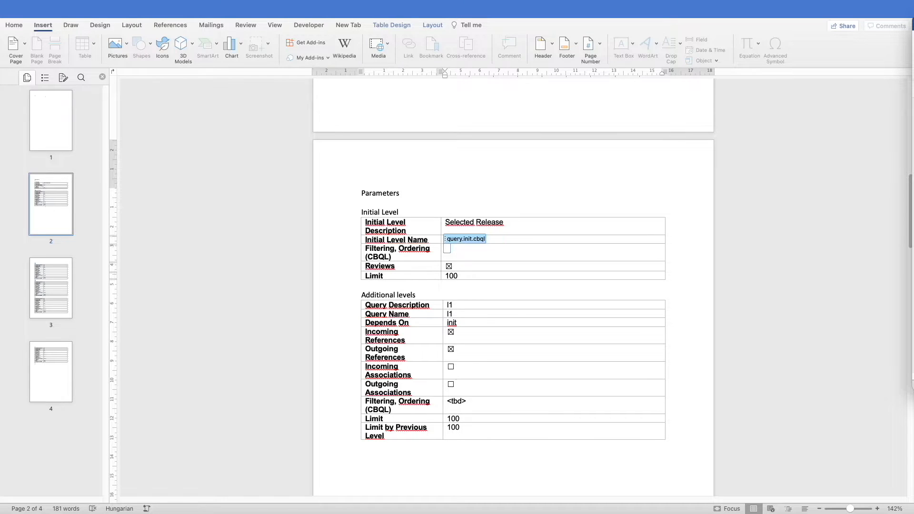
click(448, 248)
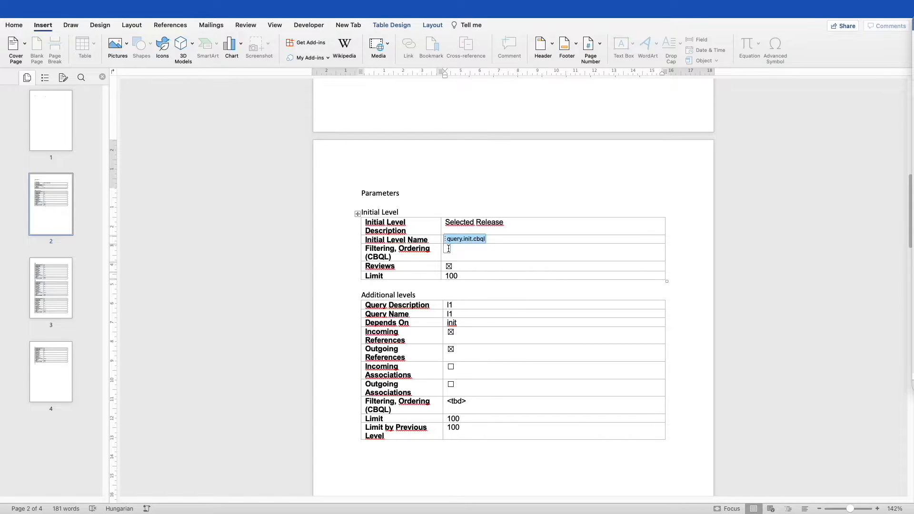
text(project.name IN ('WE Demo') AND tracker.name IN ('Releases') AND item.id IN (${id}))
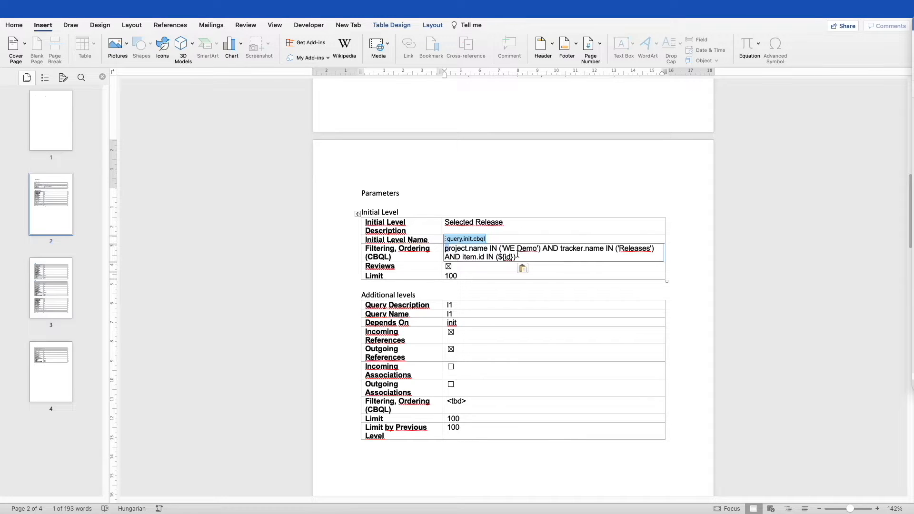
drag(541, 250, 447, 249)
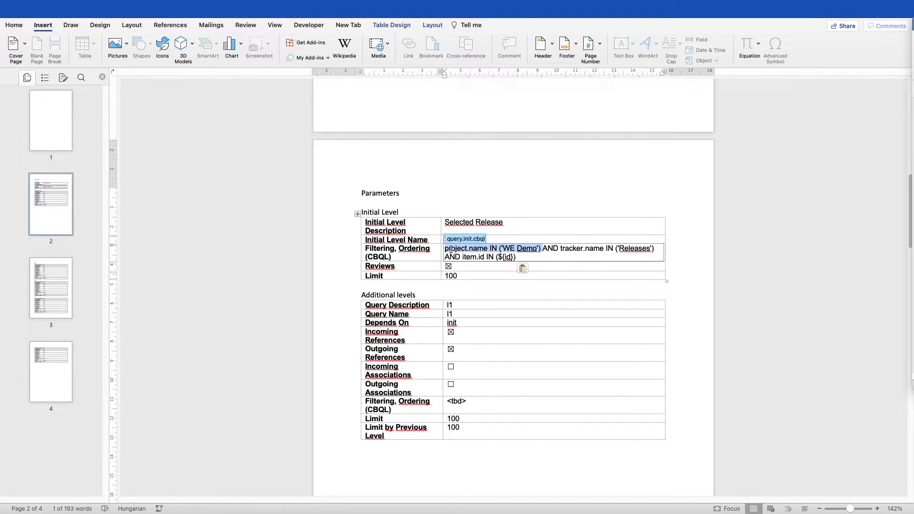
drag(565, 250, 657, 250)
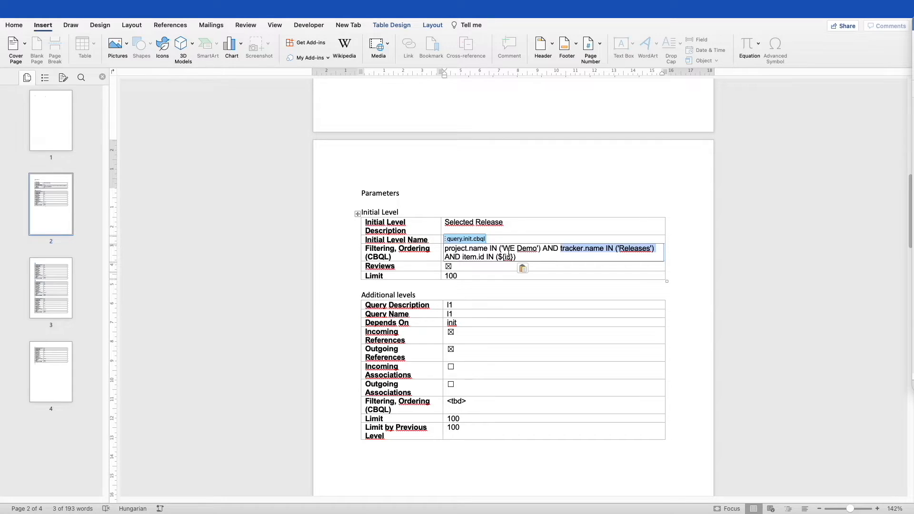
click(529, 257)
drag(529, 256, 453, 260)
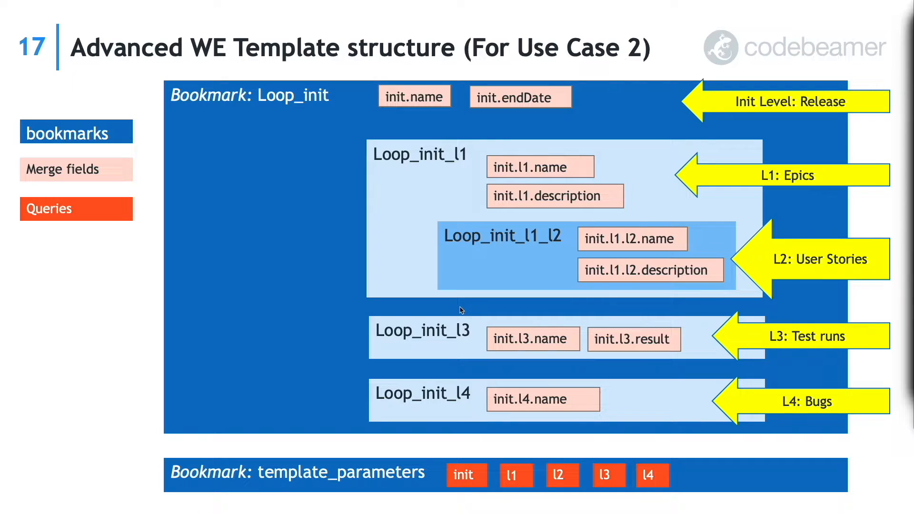
key(ctrl+Right)
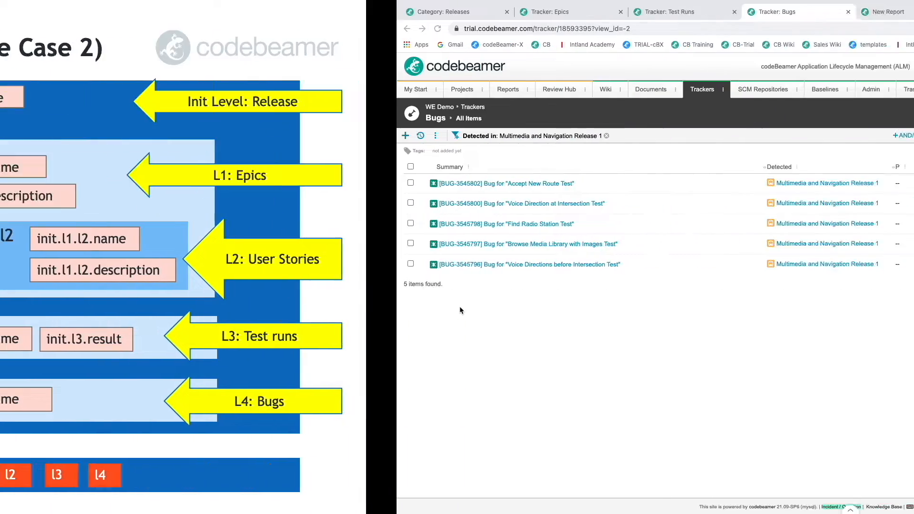
key(ctrl+Right)
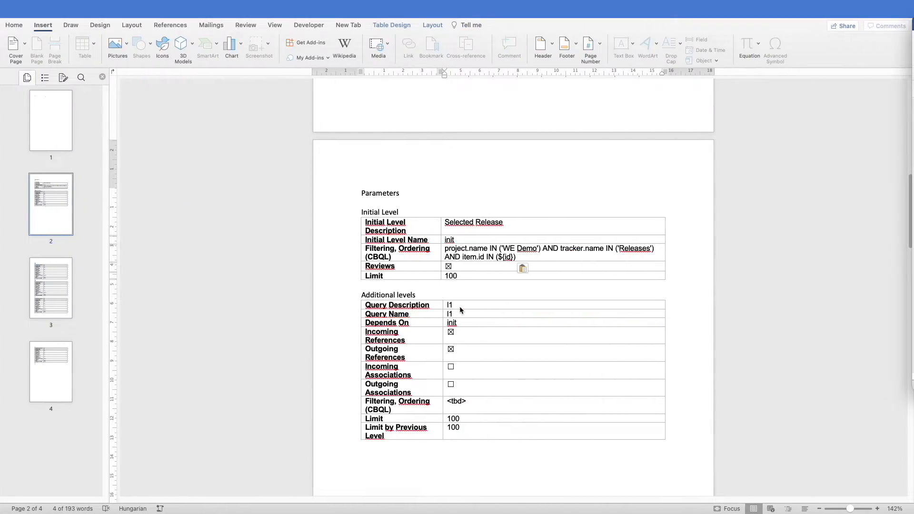
Change the l1 Query Description from 'l1' to 'Closed Epics'
click(452, 305)
key(BackSpace)
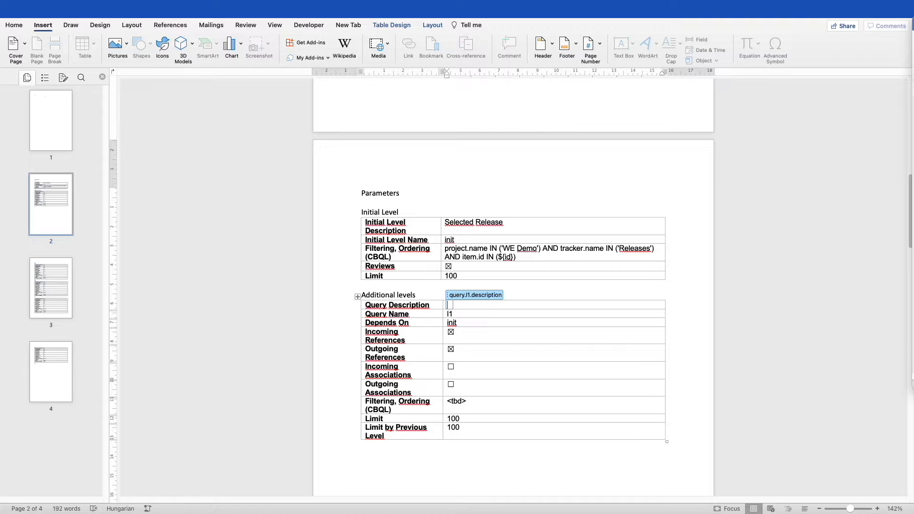
text(Closed R)
key(BackSpace)
text(Epics)
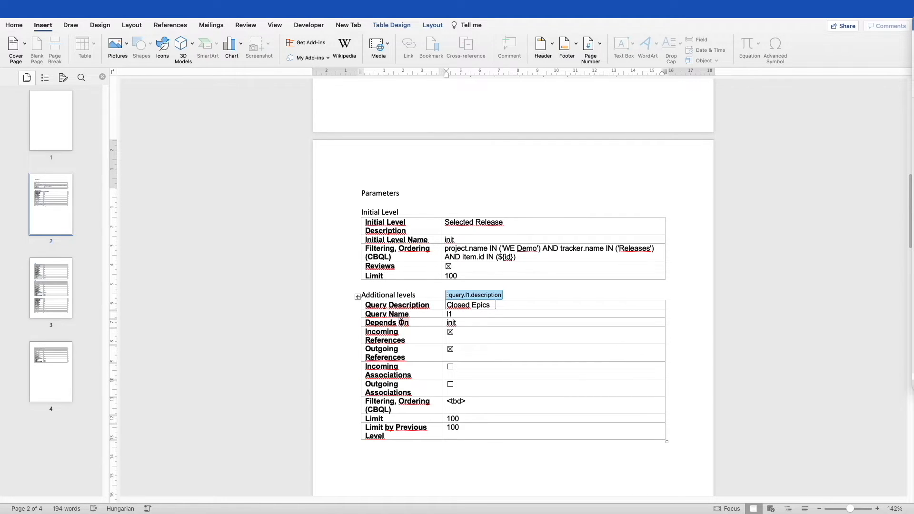
click(465, 324)
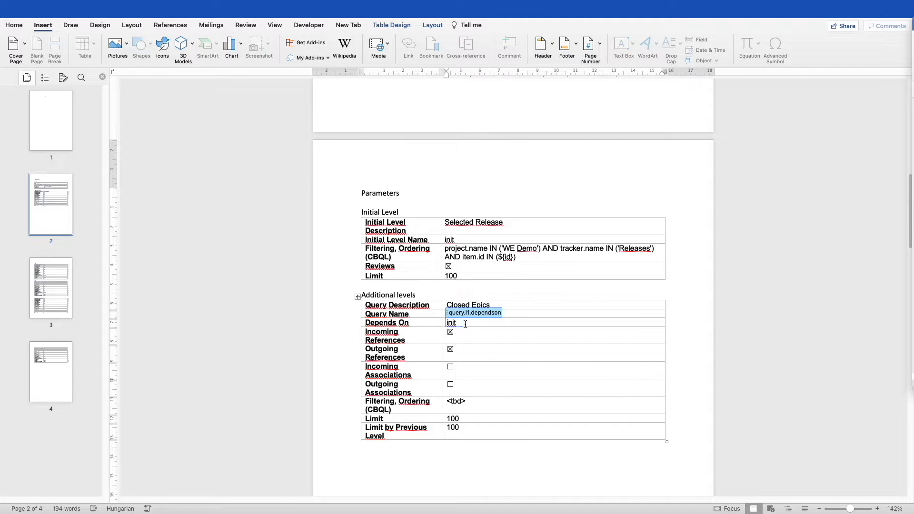
click(464, 332)
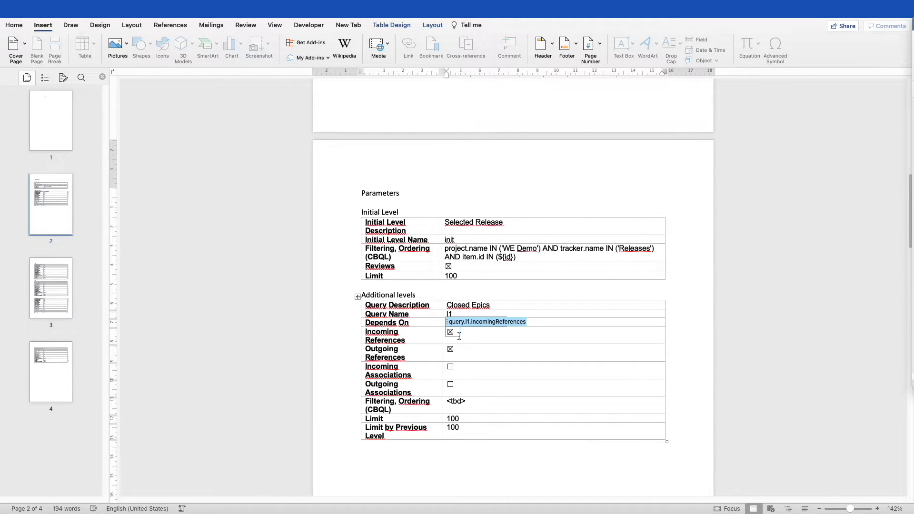
click(465, 402)
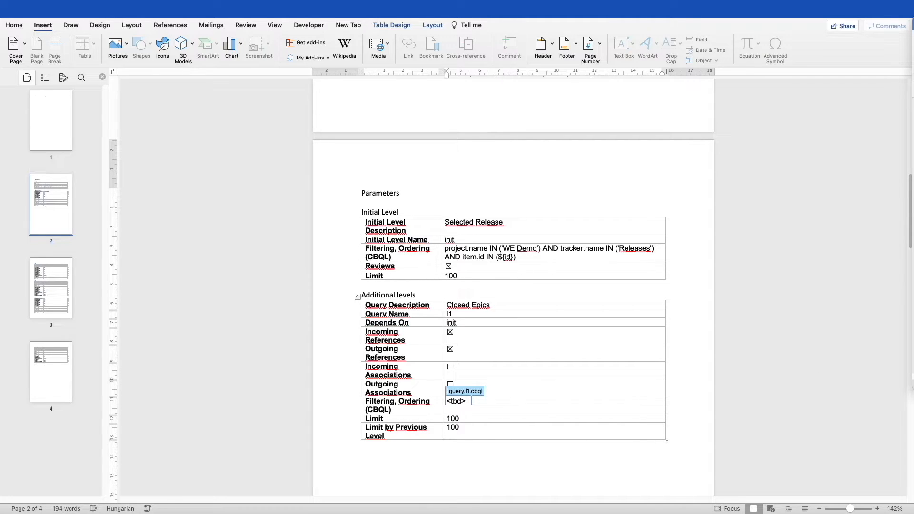
Replace the l1 <tbd> filter with the pasted WE Demo Epics query limited to Closed status
key(super+Tab)
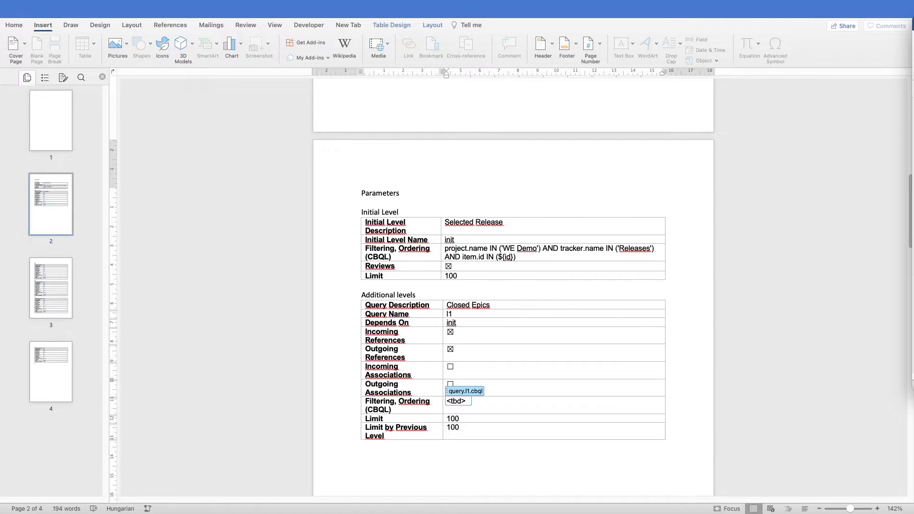
click(466, 403)
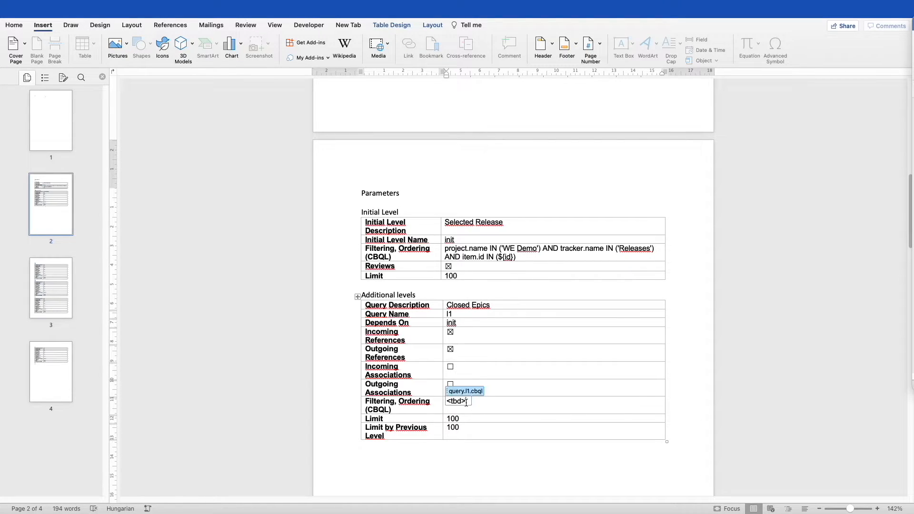
key(BackSpace)
key(BackSpace)
key(BackSpace)
key(BackSpace)
key(BackSpace)
text(project.name IN ('WE Demo') AND tracker.name IN ('Epics') AND workItemStatus IN ('Closed'))
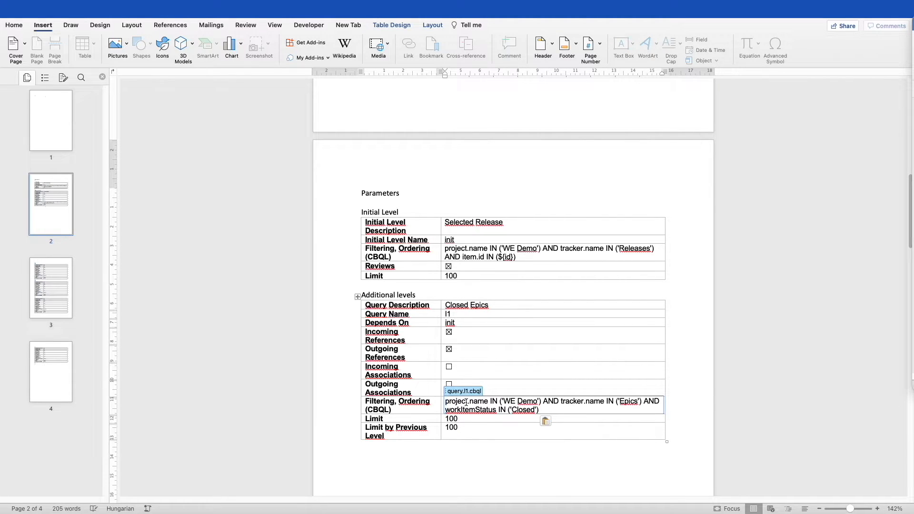
scroll(500, 398, down, 3)
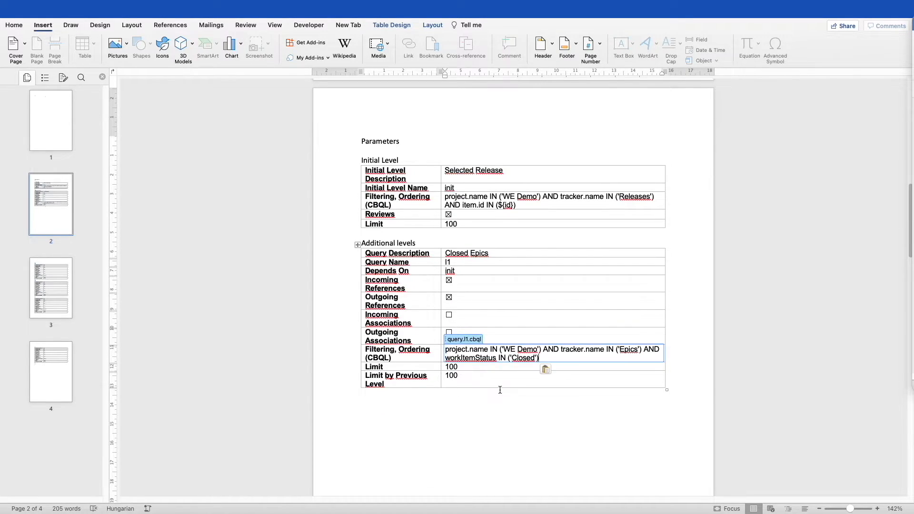
drag(446, 350, 539, 347)
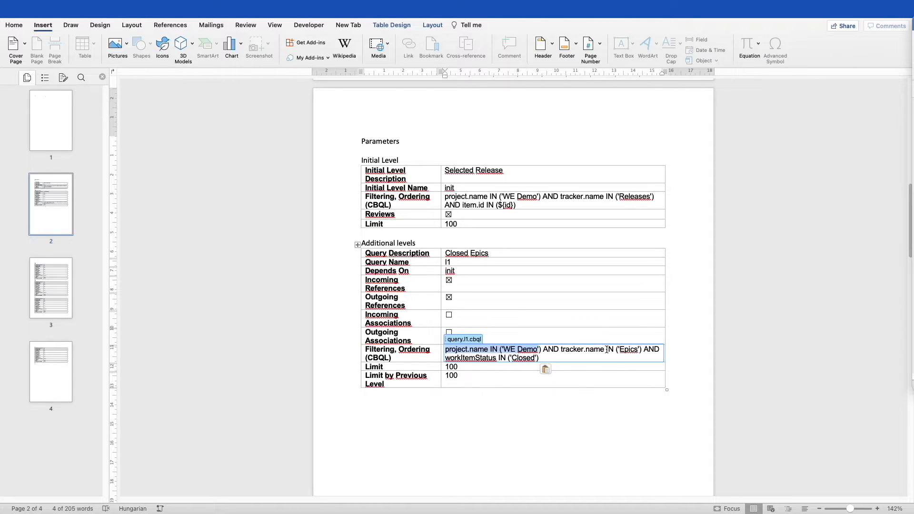
click(544, 359)
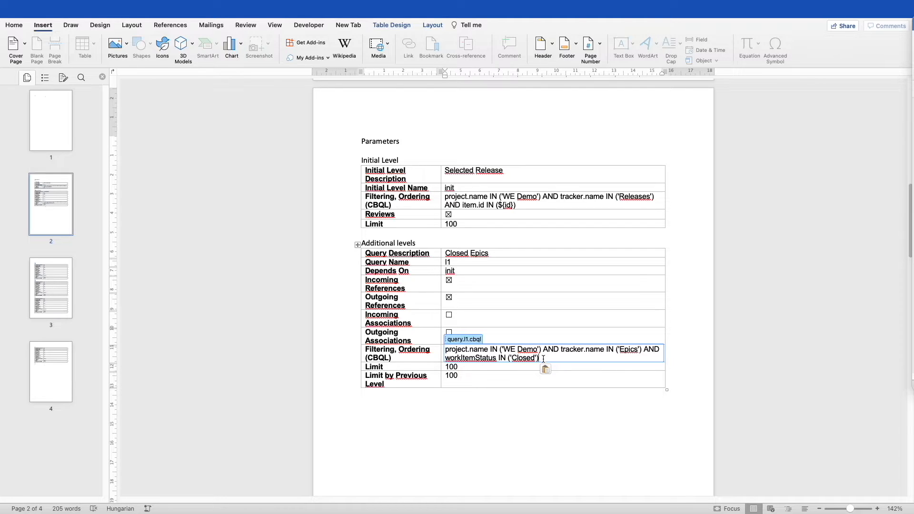
Check the l1 Limit content control and look through the l2 and l3 tables
click(481, 367)
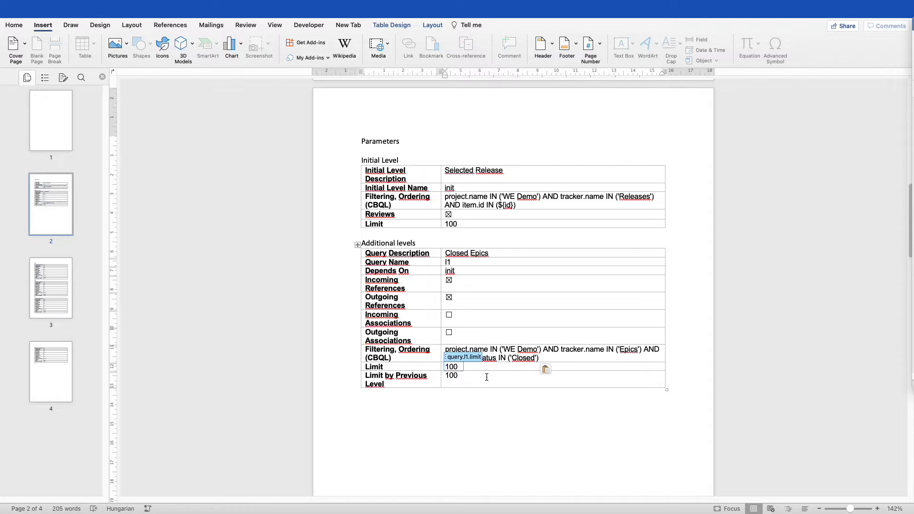
scroll(486, 377, down, 4)
scroll(487, 377, down, 10)
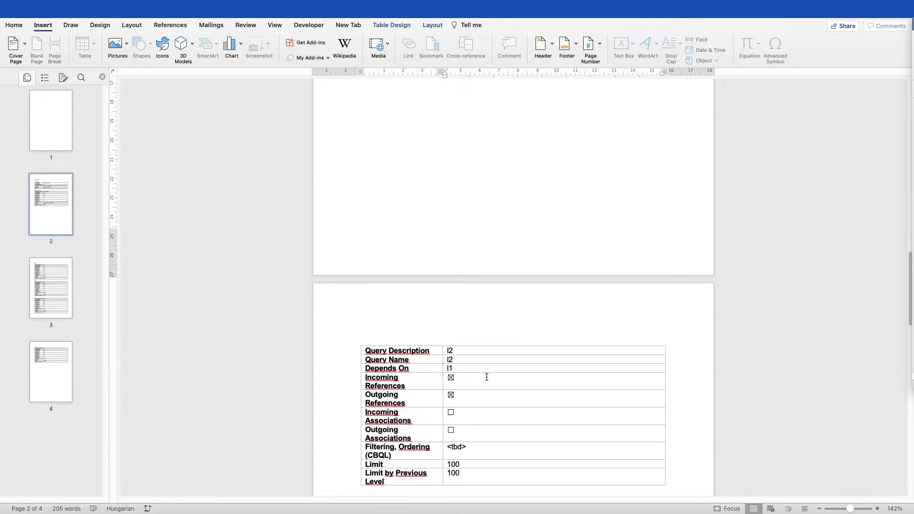
scroll(486, 377, down, 2)
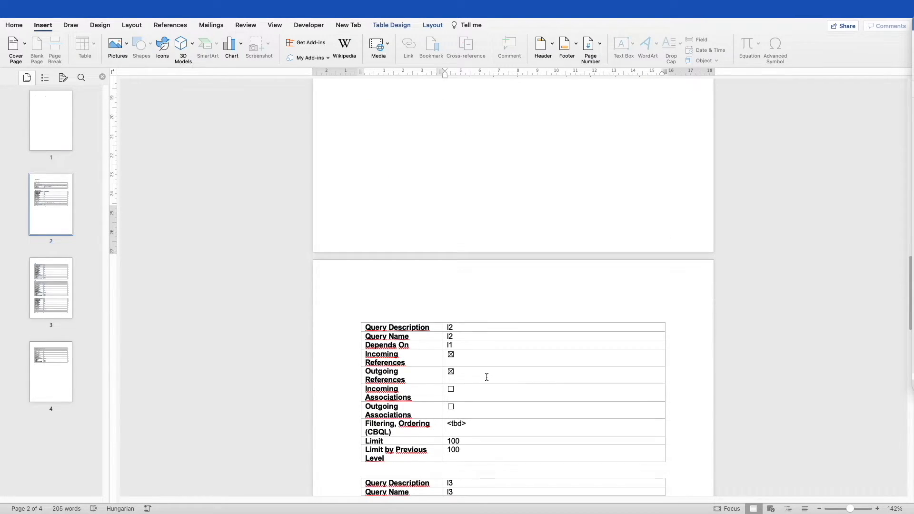
key(ctrl+Left)
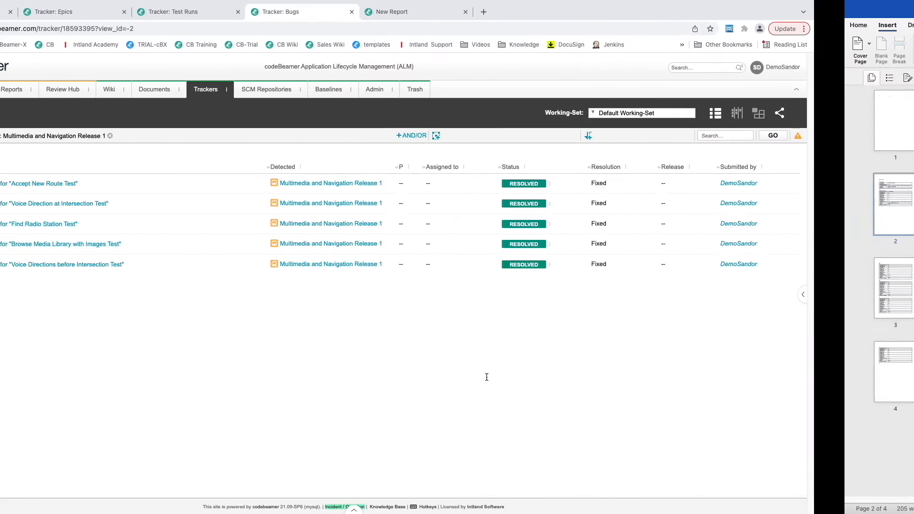
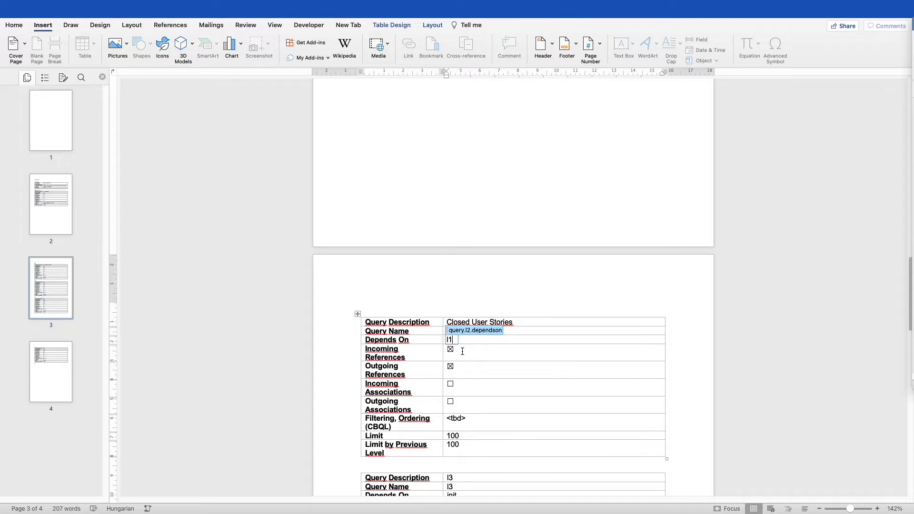
Set the l2 table's Depends On value to lowercase 'l1'
key(BackSpace)
key(BackSpace)
text(init)
key(BackSpace)
key(BackSpace)
key(BackSpace)
key(BackSpace)
text(L1)
key(BackSpace)
text(l)
Step through the l2 Incoming and Outgoing References settings down to the CBQL filter field
click(470, 352)
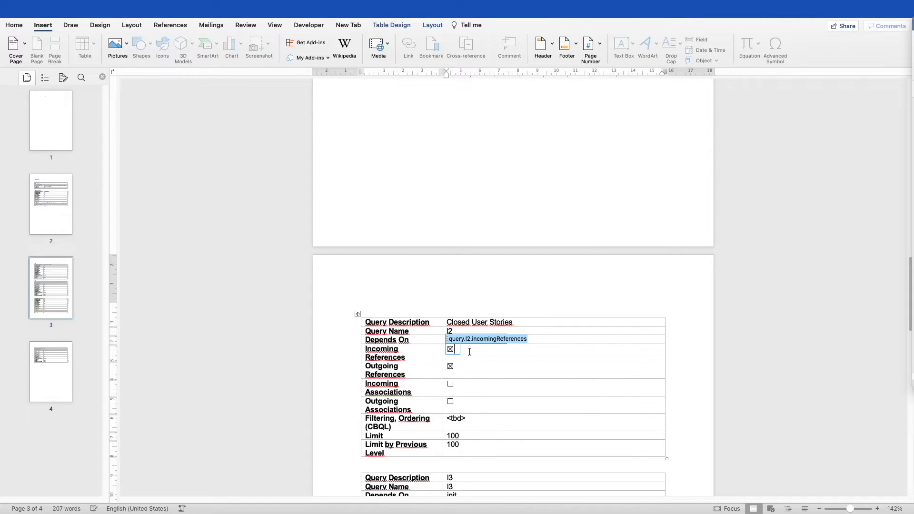
click(486, 367)
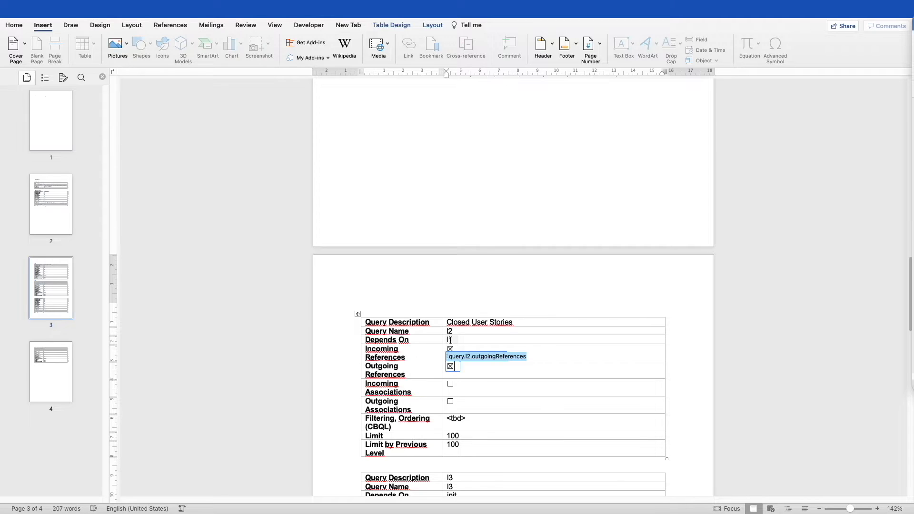
scroll(450, 340, down, 2)
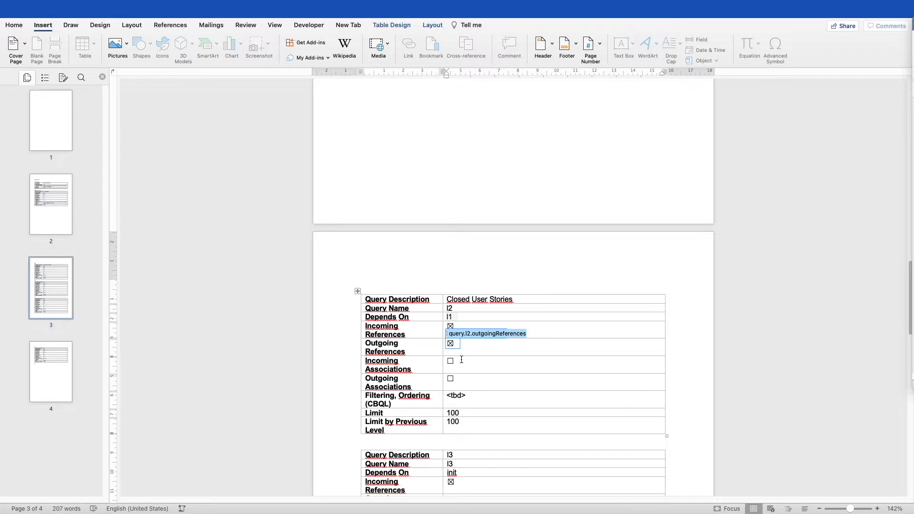
scroll(492, 364, down, 1)
click(471, 389)
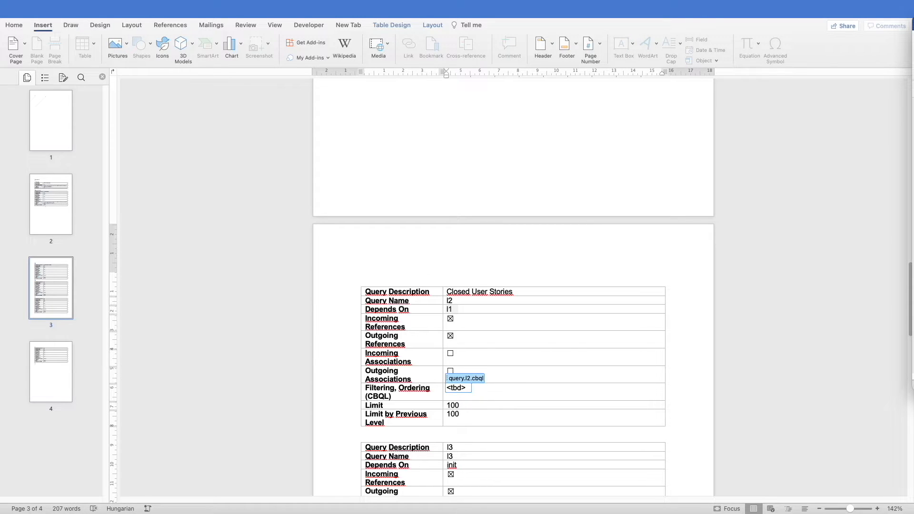
Replace the l2 <tbd> filter with the pasted CBQL query for closed WE Demo User Stories
click(467, 389)
key(BackSpace)
key(BackSpace)
key(BackSpace)
key(BackSpace)
key(BackSpace)
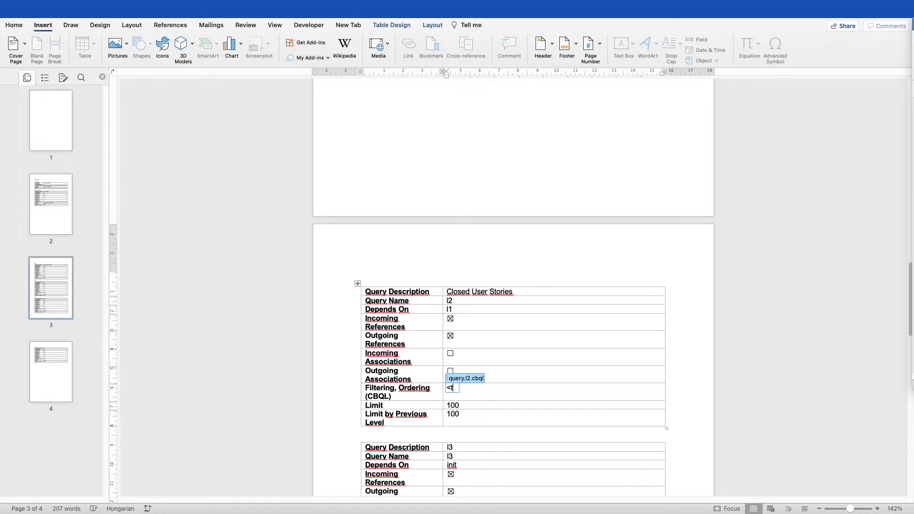
text(project.name IN ('WE Demo') AND tracker.name IN ('User Stories')  AND workItemStatus IN ('Closed'))
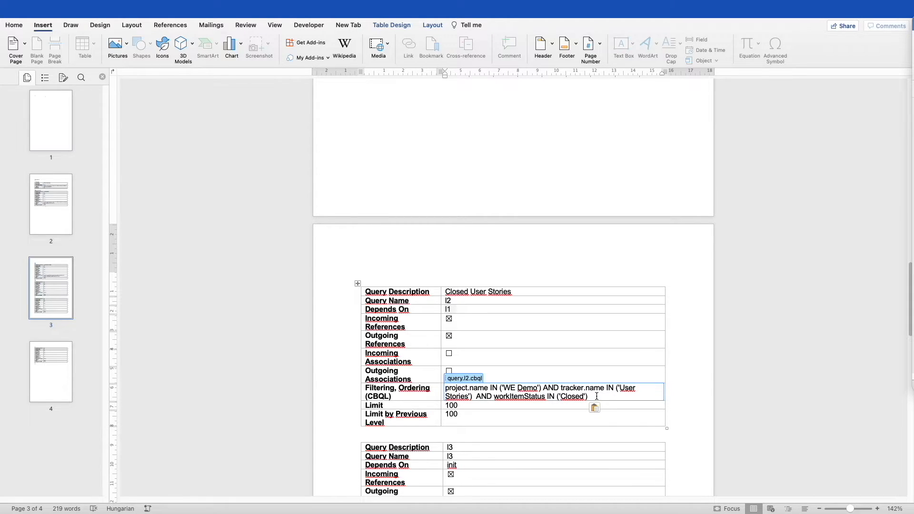
drag(596, 396, 457, 389)
key(super+c)
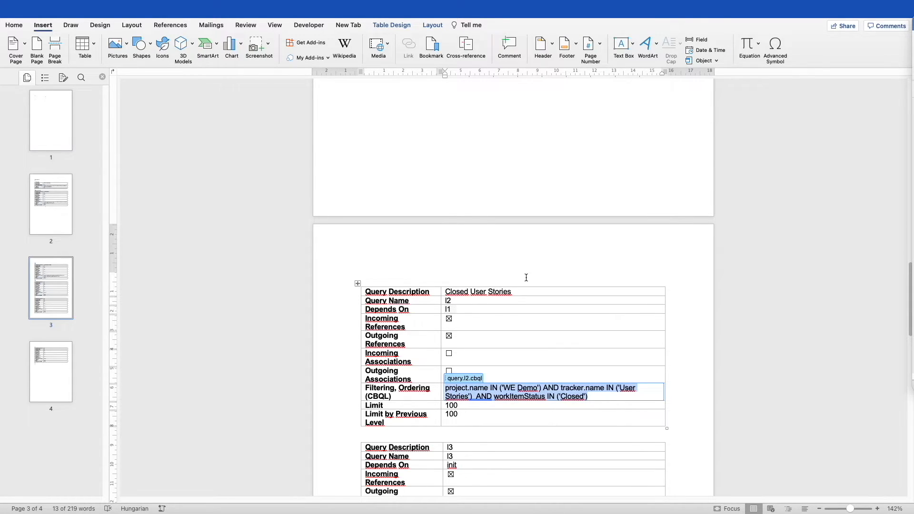
key(super+Tab)
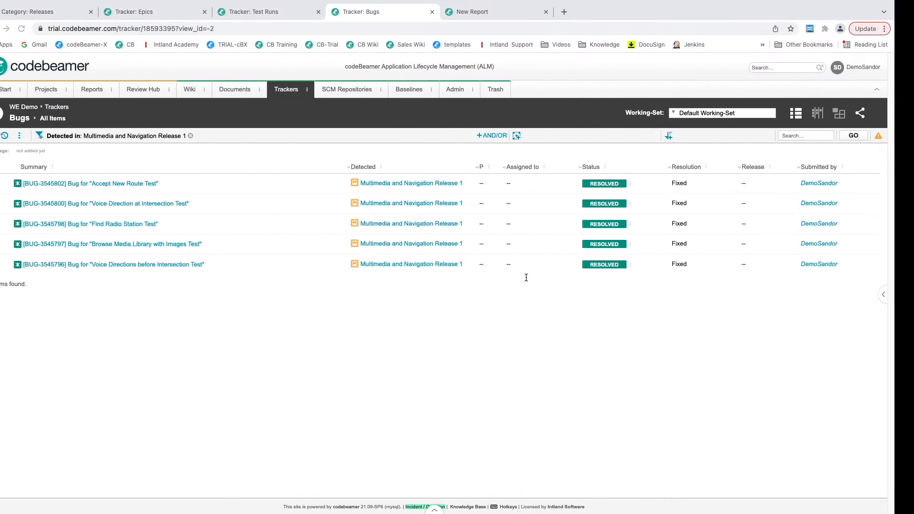
Run the pasted cbQL query as an Expert New Report in codebeamer, returning 7 items
click(514, 18)
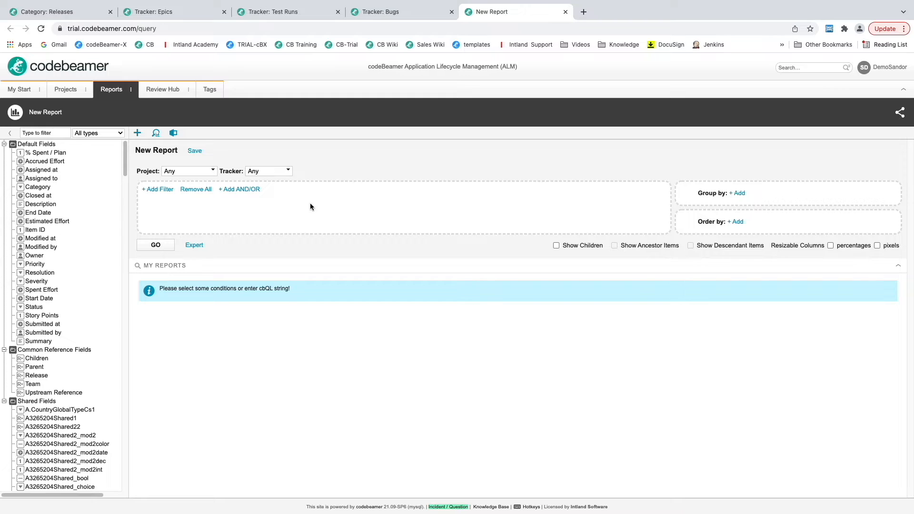
click(194, 245)
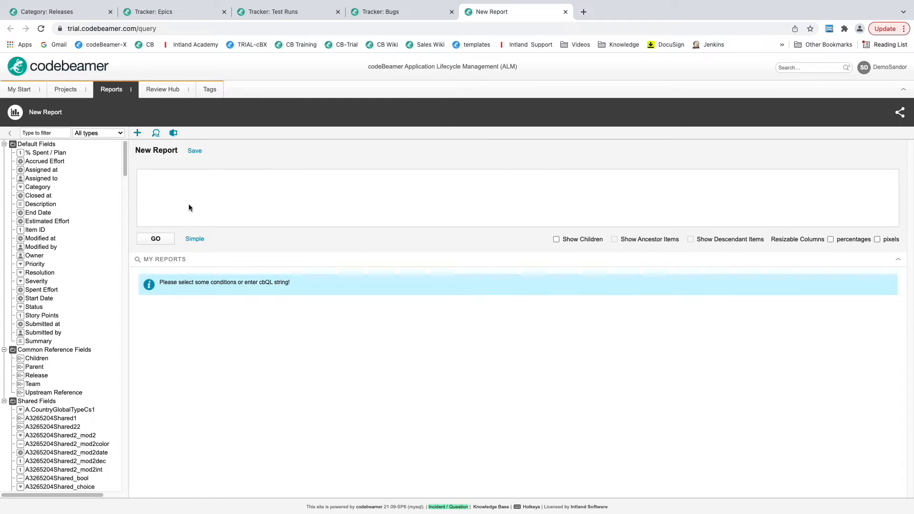
key(super+v)
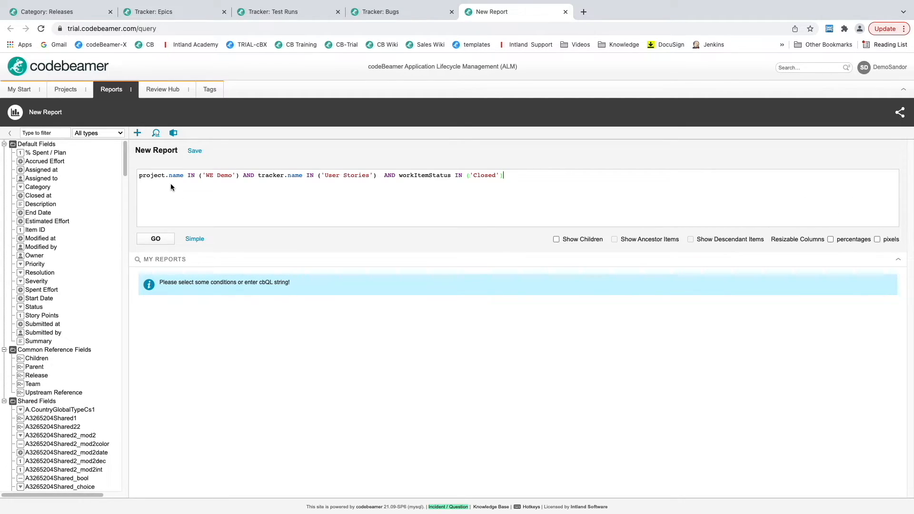
click(161, 239)
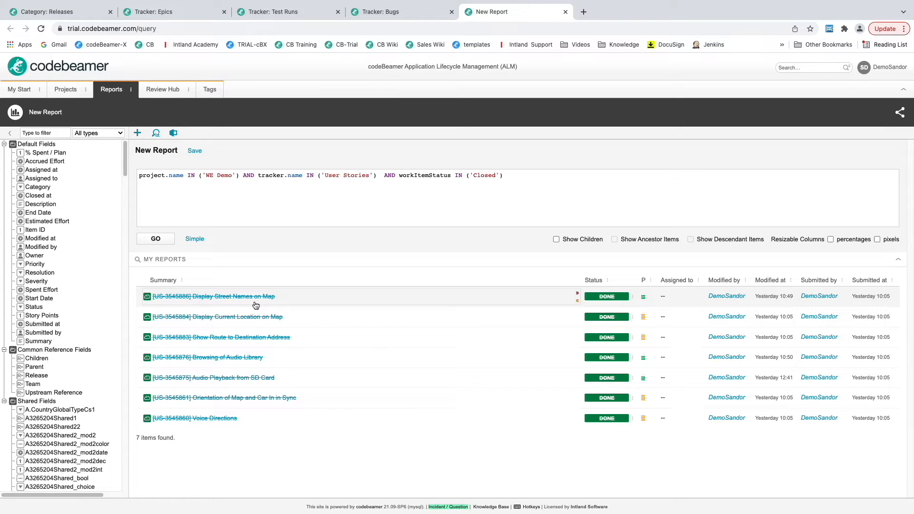
key(ctrl+Right)
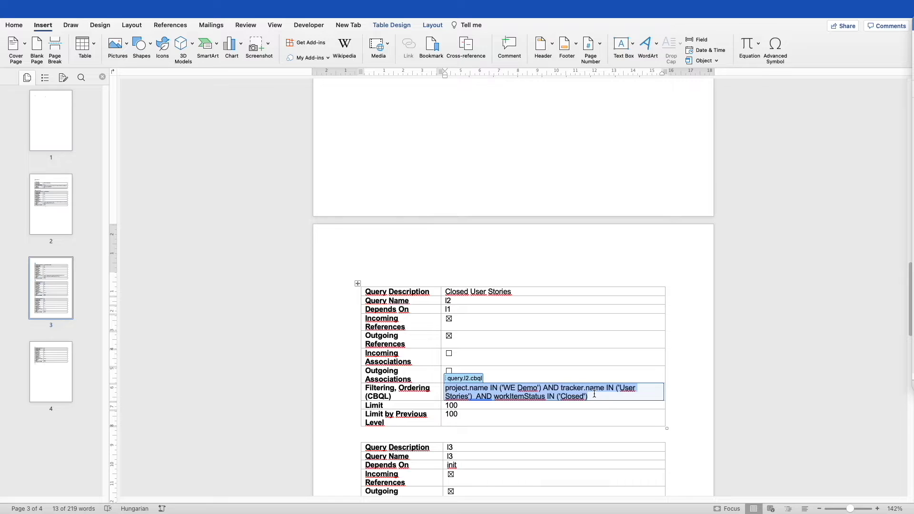
Change the l3 Query Description to 'Test Runs'
scroll(576, 405, down, 2)
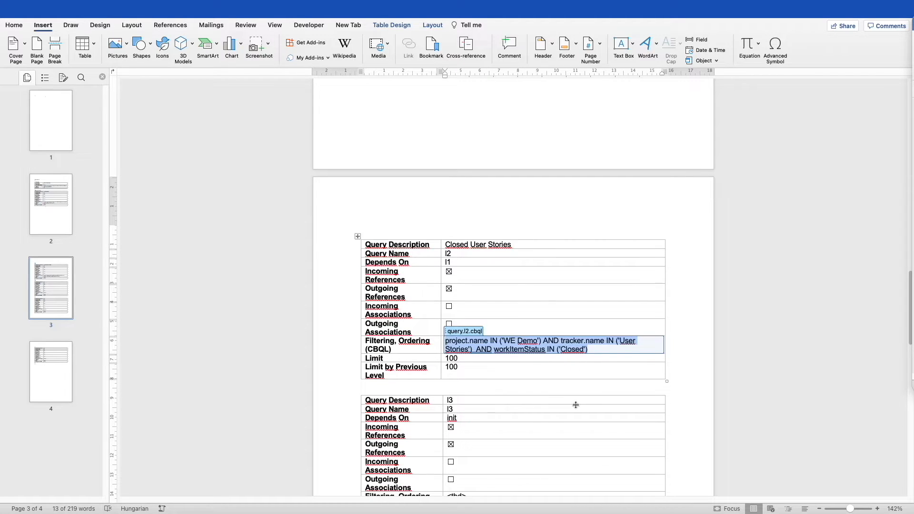
scroll(575, 404, down, 5)
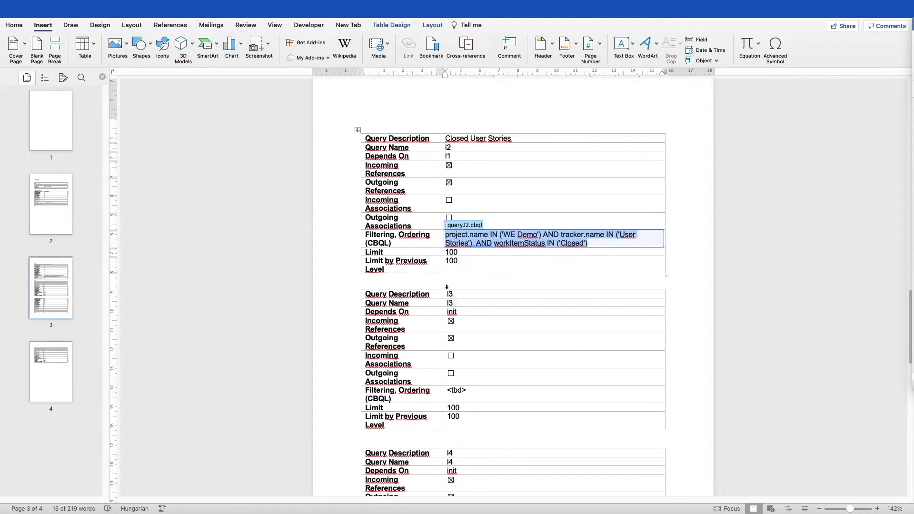
click(448, 294)
key(BackSpace)
text(Test Runs)
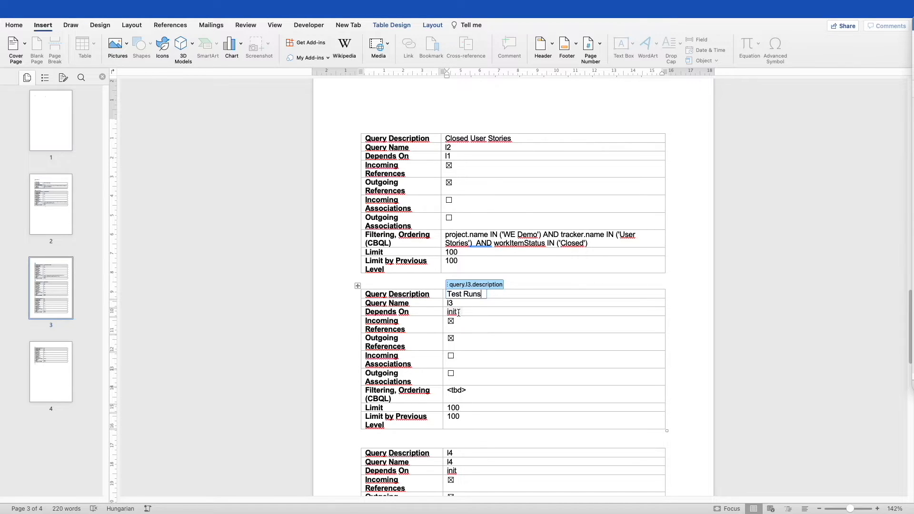
Replace the l3 <tbd> filter with the pasted CBQL query for closed top-level WE Demo Test Runs
click(479, 393)
key(BackSpace)
key(BackSpace)
key(BackSpace)
key(BackSpace)
key(BackSpace)
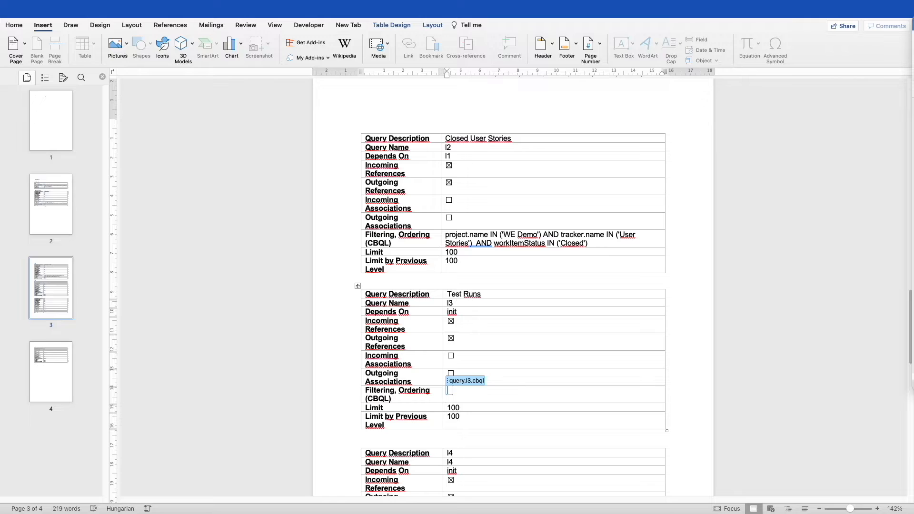
key(super+Tab)
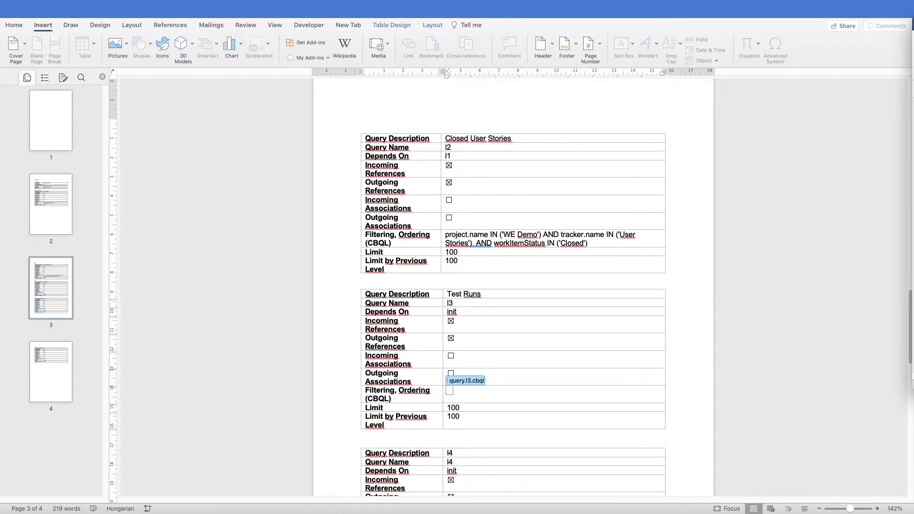
click(449, 389)
text(project.name IN ('WE Demo') AND tracker.name IN ('Test Runs') AND parentId IS NULL AND workItemStatus IN ('Closed'))
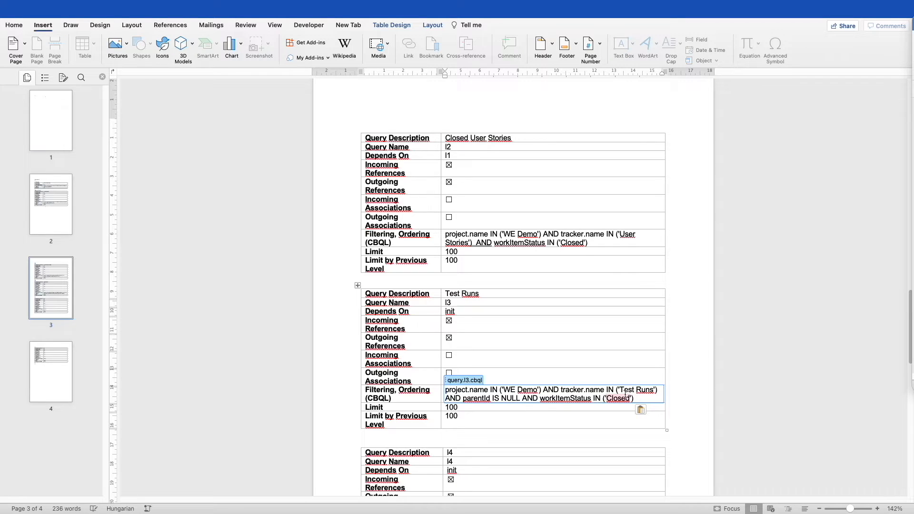
Move to the l4 Query Description and check the template-structure slide's loop bookmarks
scroll(569, 425, down, 3)
scroll(568, 425, down, 2)
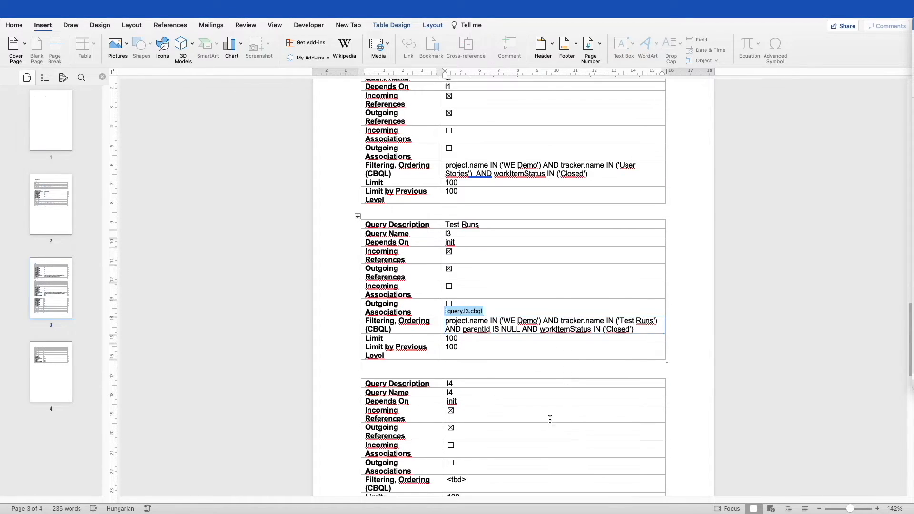
click(451, 384)
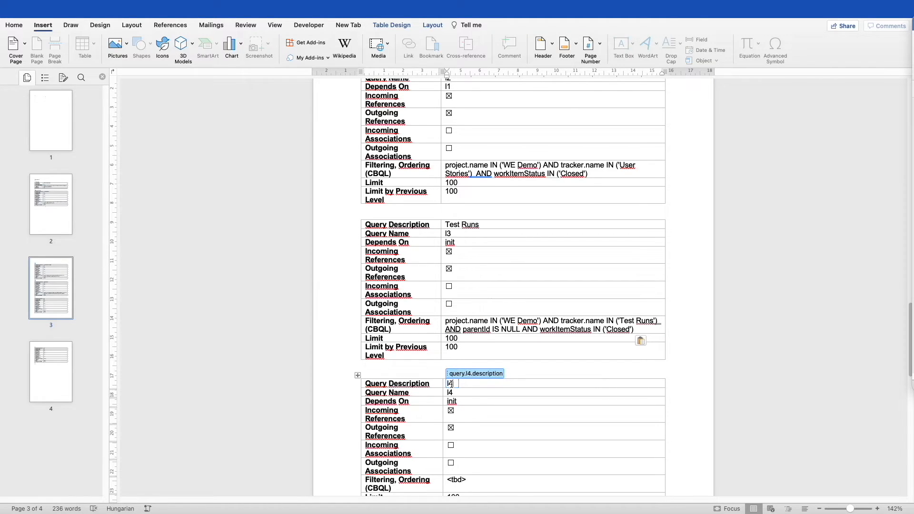
key(ctrl+Left)
key(ctrl+Left)
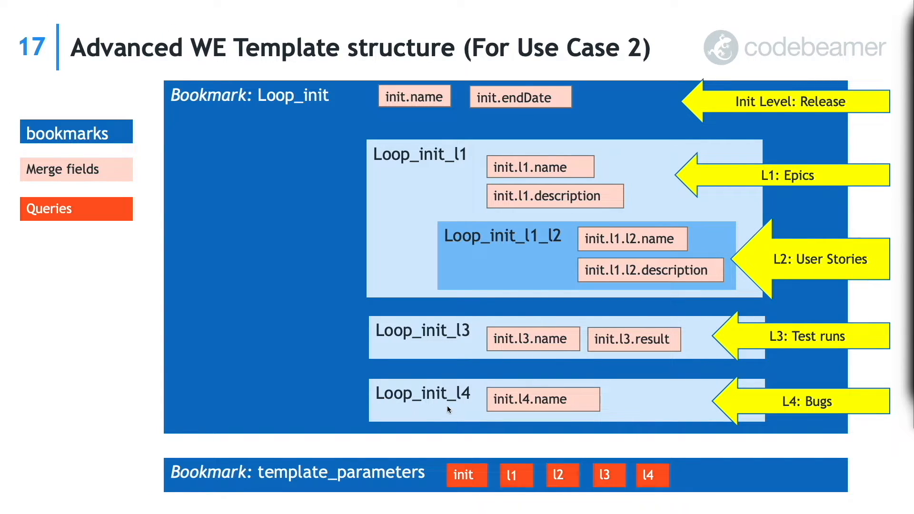
key(ctrl+Right)
key(ctrl+Right)
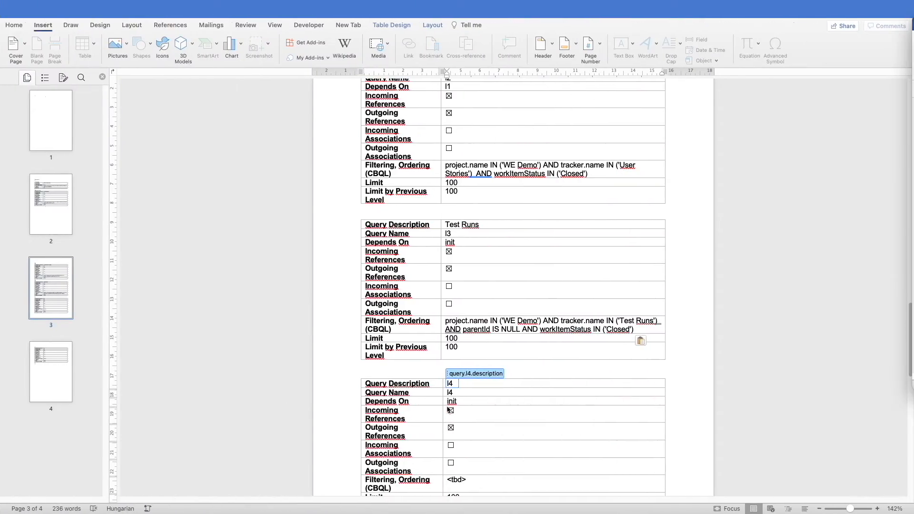
Change the l4 Query Description to 'Resolved Bugs'
click(454, 384)
key(BackSpace)
key(BackSpace)
text(Resolved Bugs)
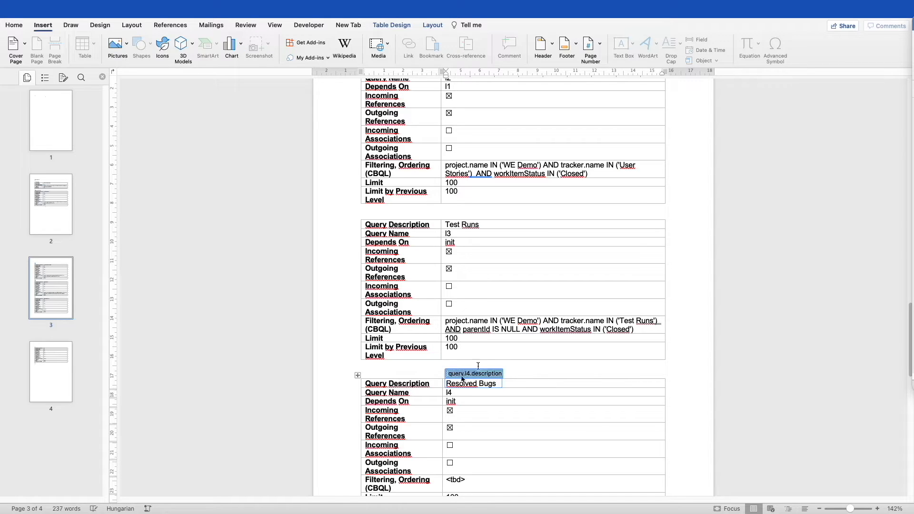
scroll(494, 358, down, 2)
scroll(494, 358, down, 2)
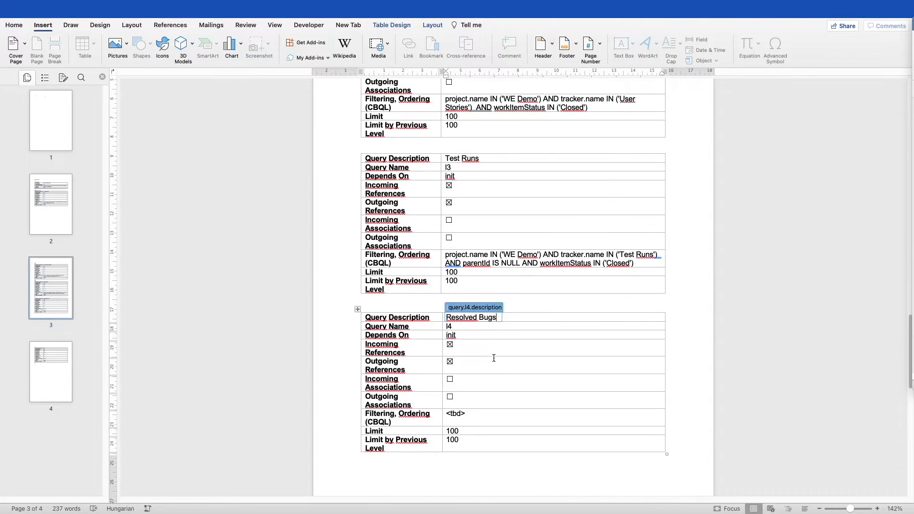
Replace the l4 <tbd> filter with the pasted WE Demo Bugs tracker CBQL query and check parentId's spelling
key(super+Tab)
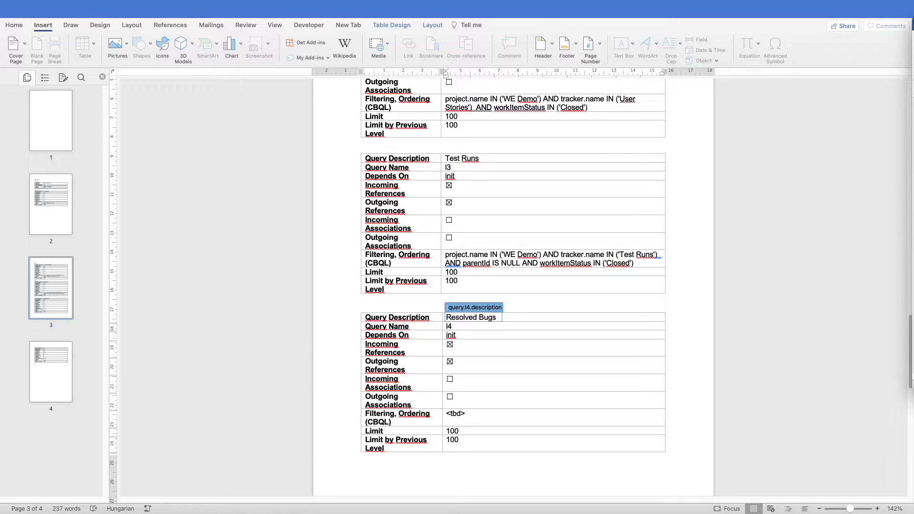
click(457, 417)
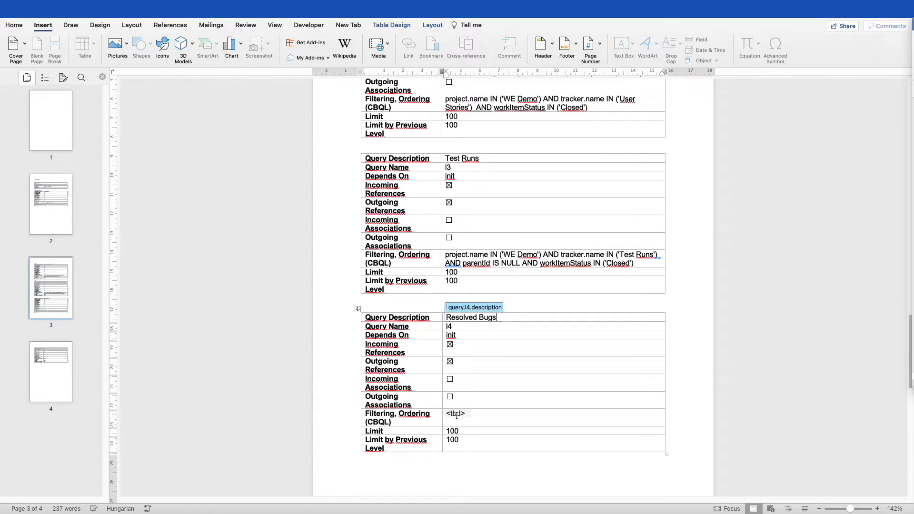
click(456, 415)
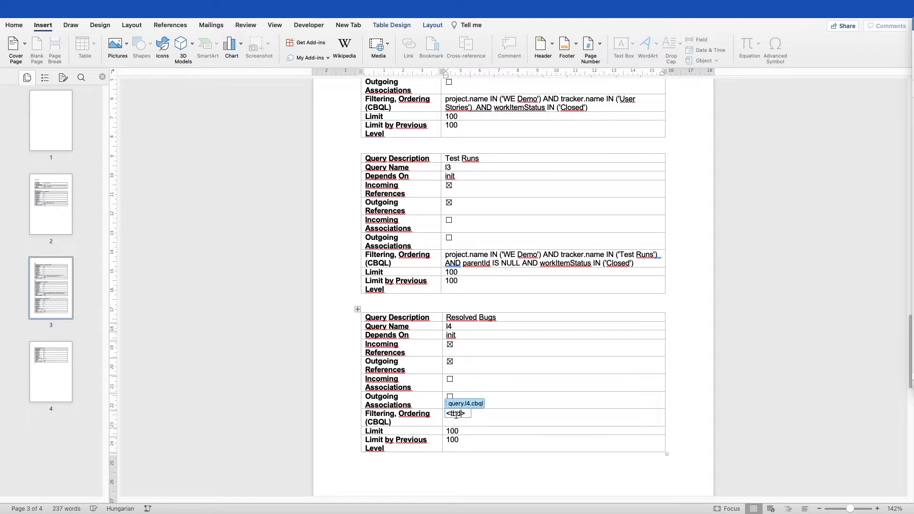
key(BackSpace)
key(BackSpace)
key(BackSpace)
key(BackSpace)
key(BackSpace)
text(project.name IN ('WE Demo') AND tracker.name IN ('Bugs'))
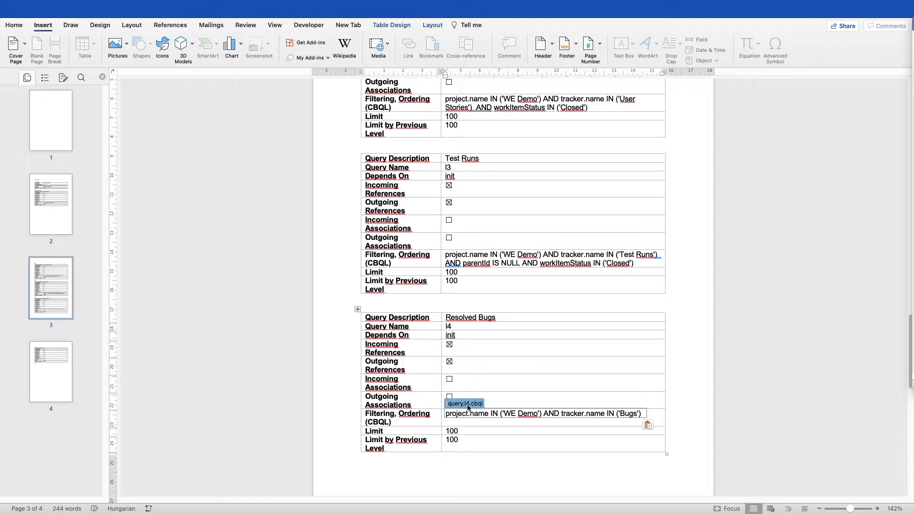
right_click(464, 264)
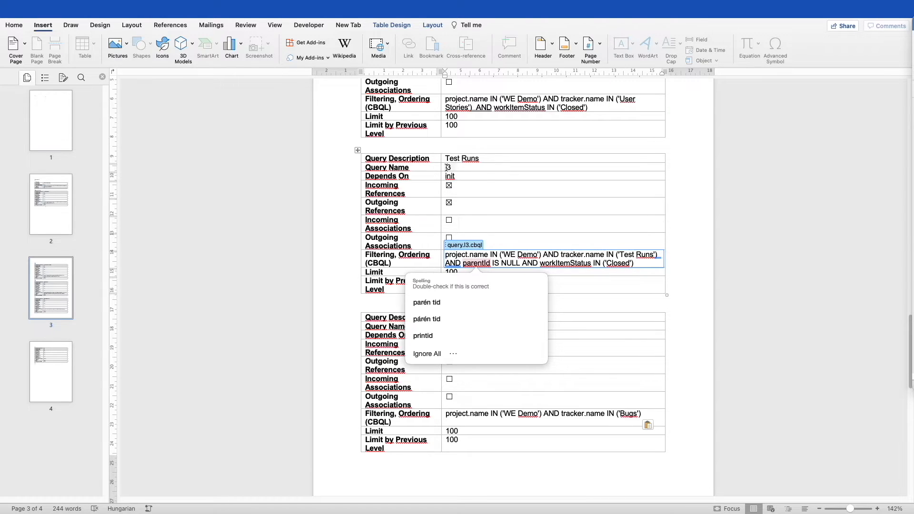
Delete the entire l5 query table below the l4 Resolved Bugs table
click(694, 326)
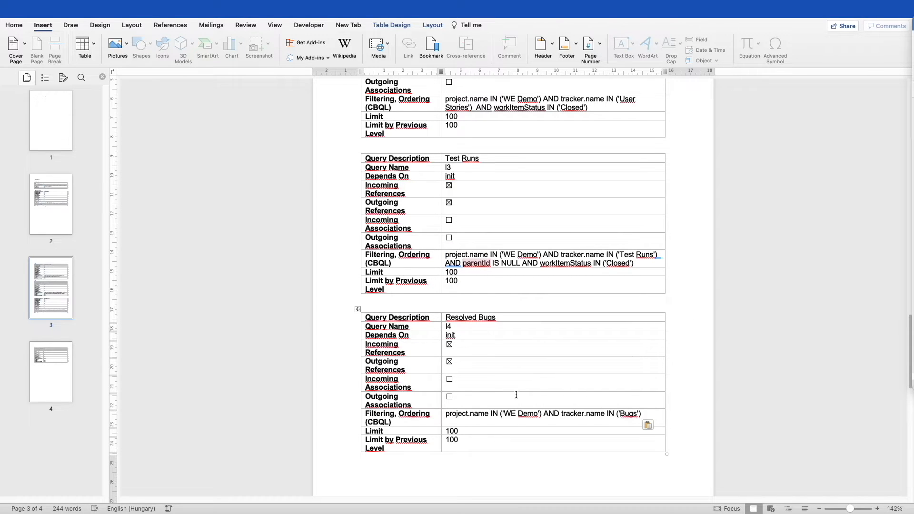
scroll(452, 393, down, 5)
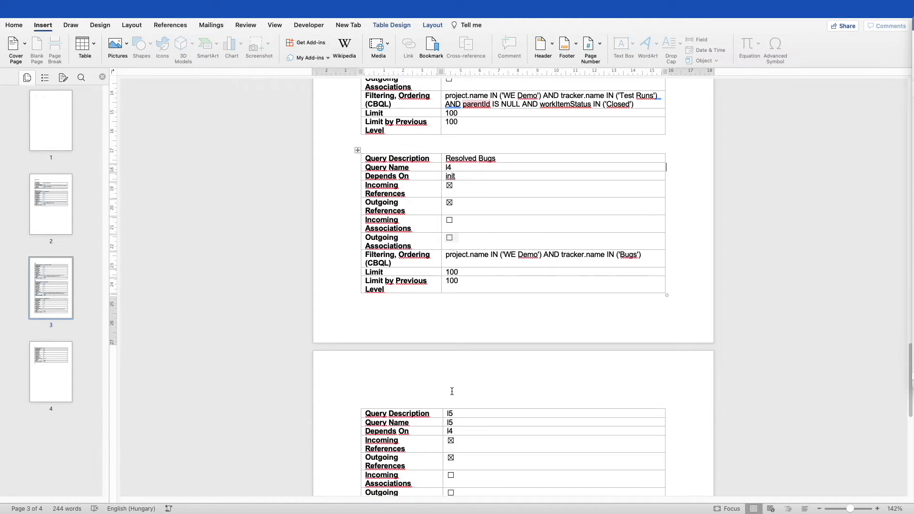
scroll(452, 392, down, 2)
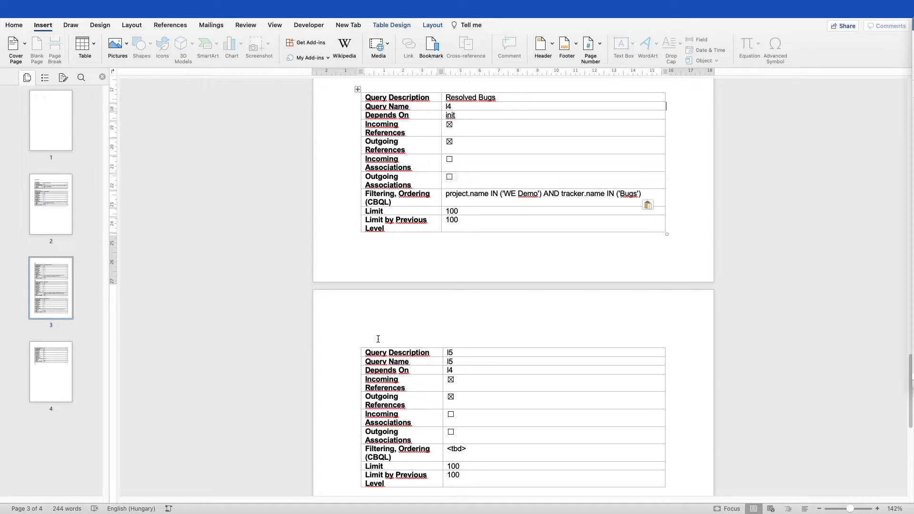
right_click(371, 355)
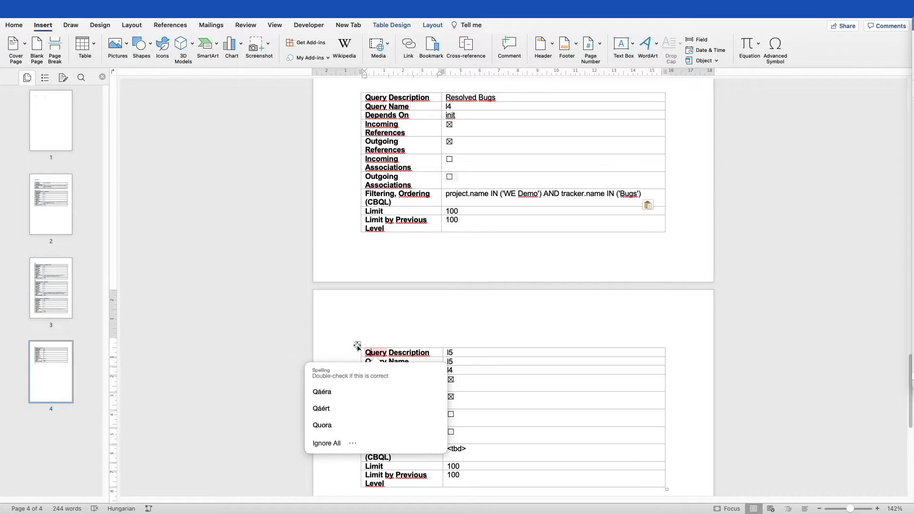
click(358, 345)
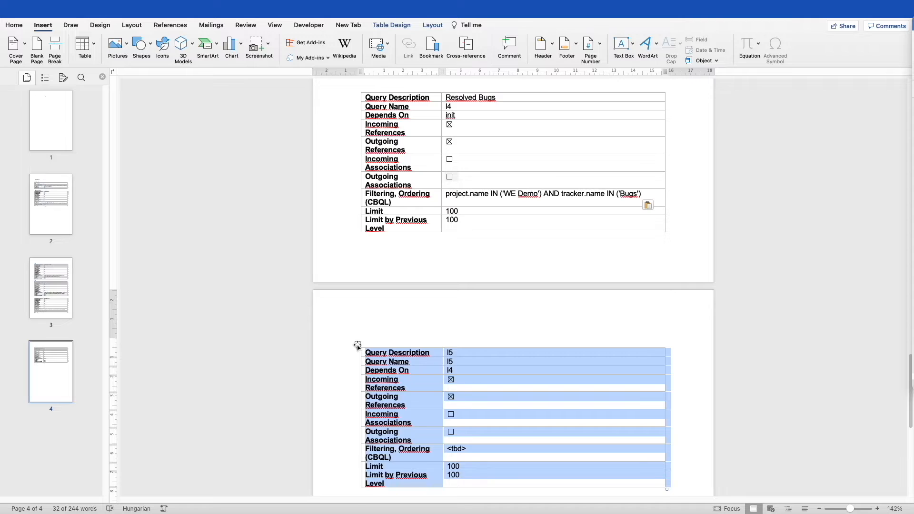
right_click(357, 346)
mouse_move(358, 347)
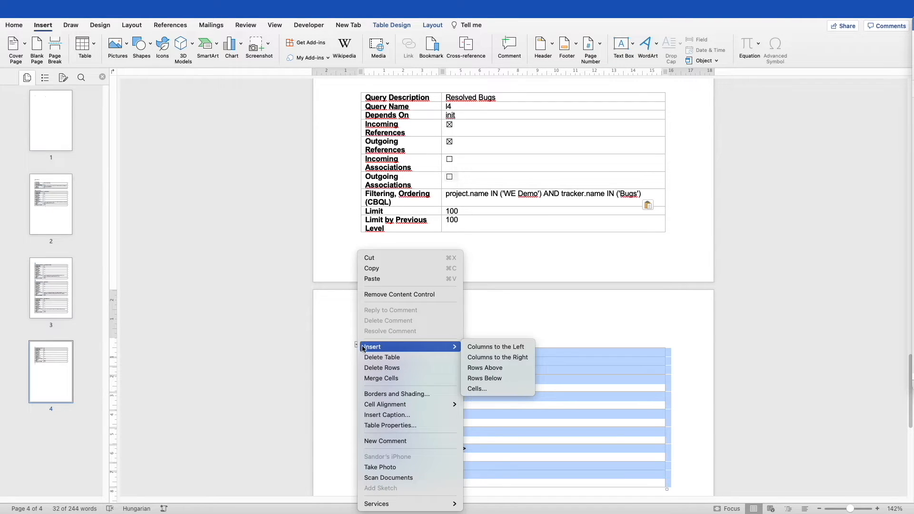
click(386, 358)
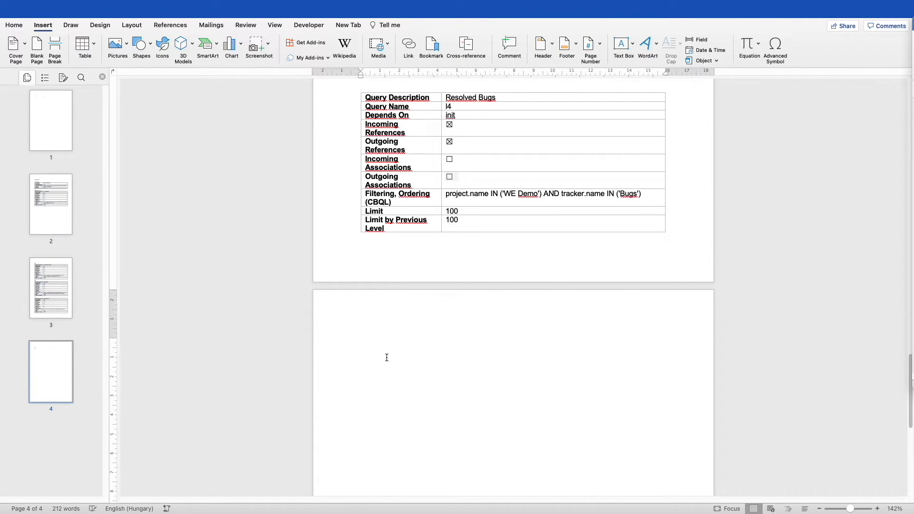
scroll(387, 357, down, 5)
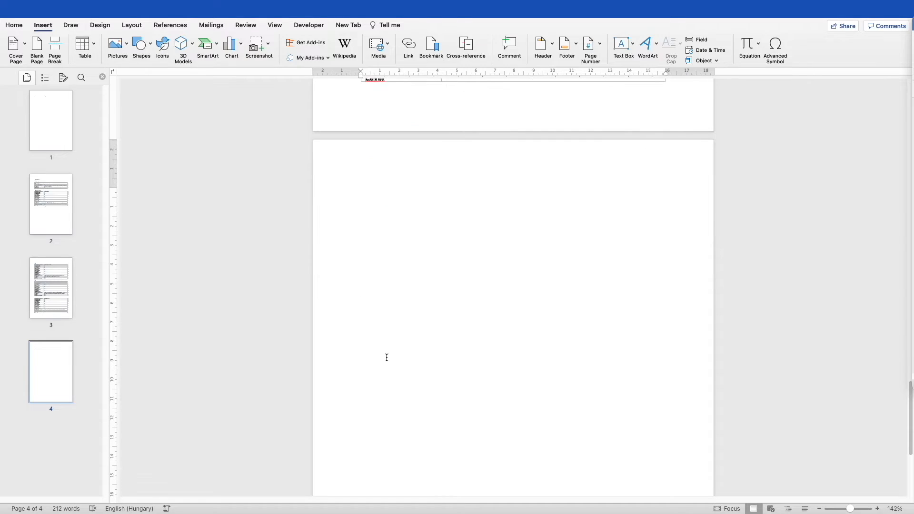
scroll(387, 358, up, 3)
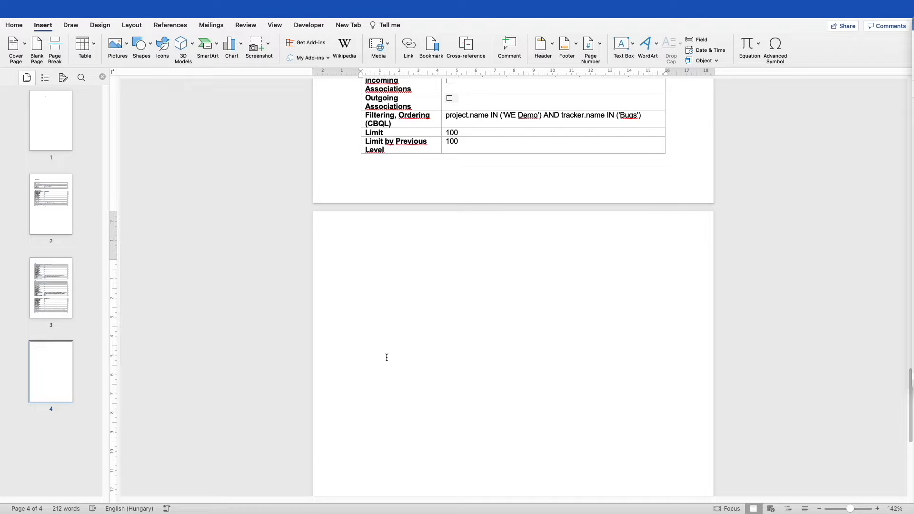
Copy the Debug Options, Logging and Rendering tables from page 8 of the other template onto page 4
key(ctrl+Right)
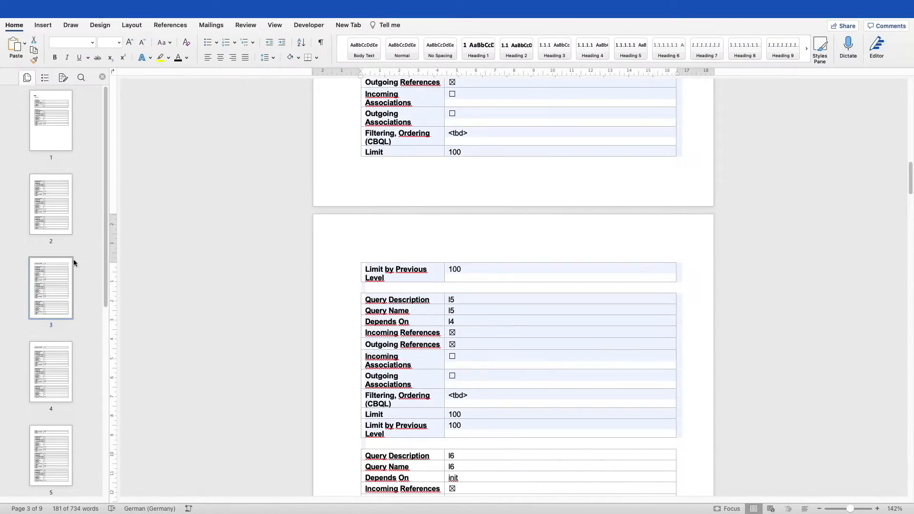
drag(105, 240, 105, 345)
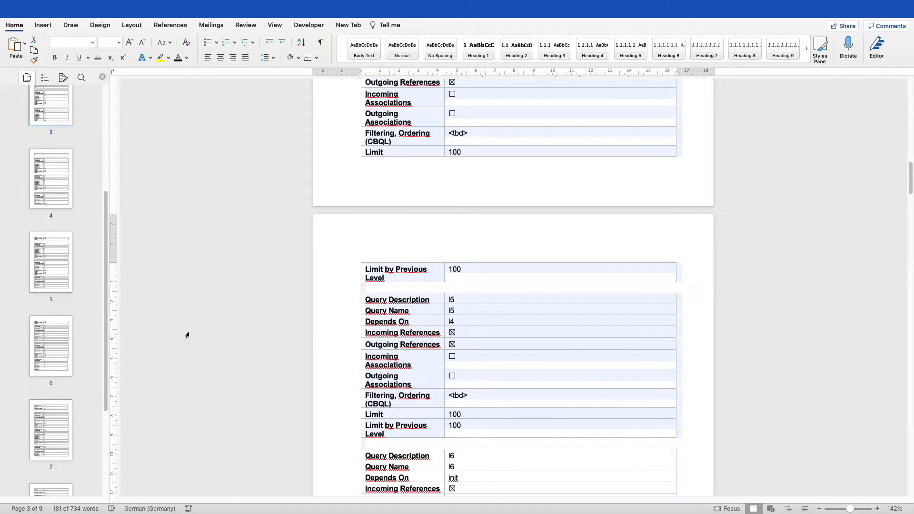
drag(106, 305, 96, 390)
click(49, 366)
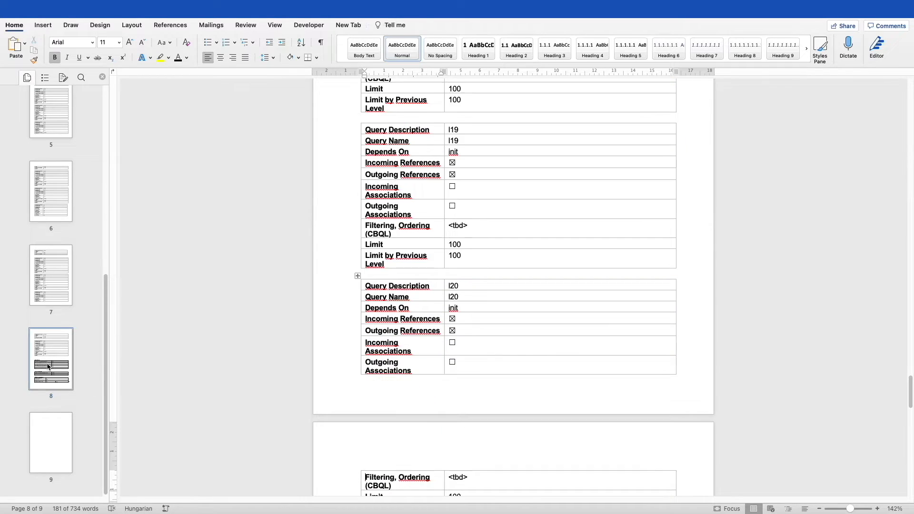
scroll(519, 352, down, 5)
scroll(518, 351, down, 14)
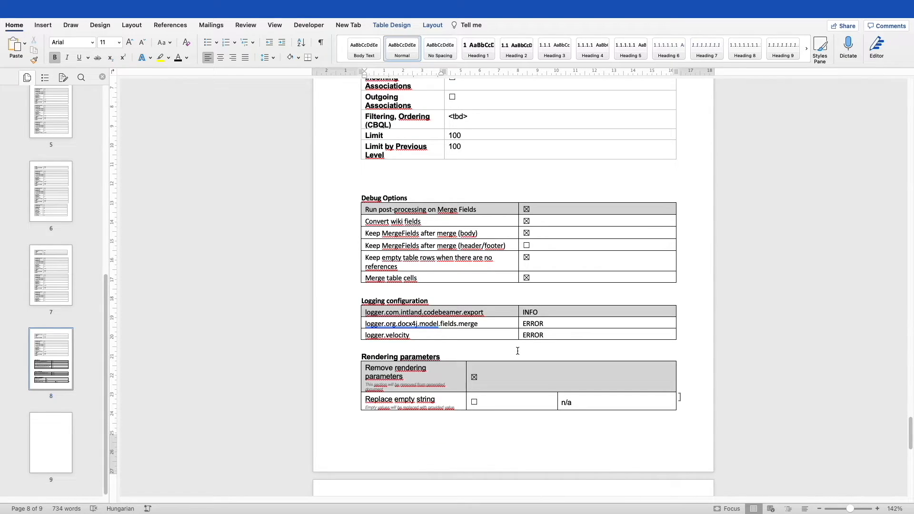
drag(373, 186, 470, 418)
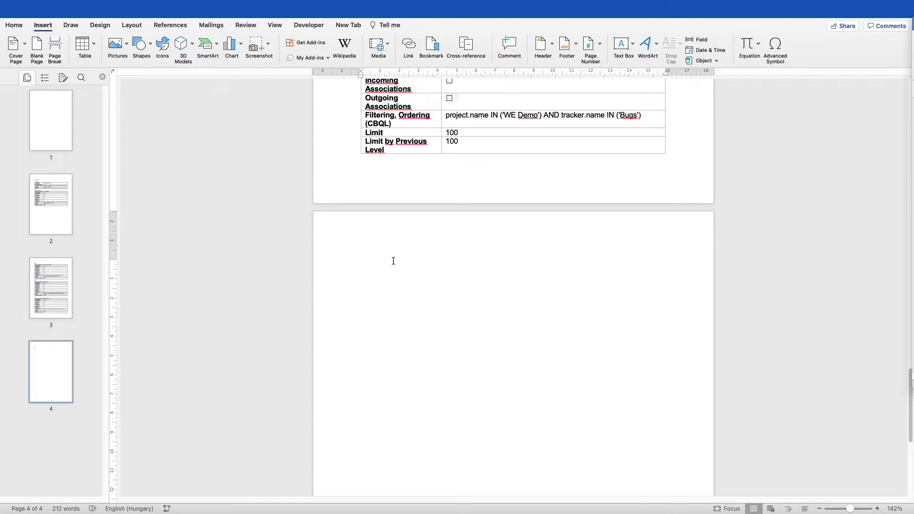
text(Debug Options Run post-processing on Merge Fields	☒ Convert wiki fields	☒ Keep MergeFields after merge (body)	☒ Keep MergeFields after merge (header/footer)	☐ Keep empty table rows when there are no references	☒ Merge table cells	☒ Logging configuration logger.com.intland.codebeamer.export	INFO logger.org.docx4j.model.fields.merge	ERROR logger.velocity	ERROR Rendering parameters Remove rendering parameters This section will be removed from generated document	☒ Replace empty string Empty values will be replaced with provided value	☐	n/a)
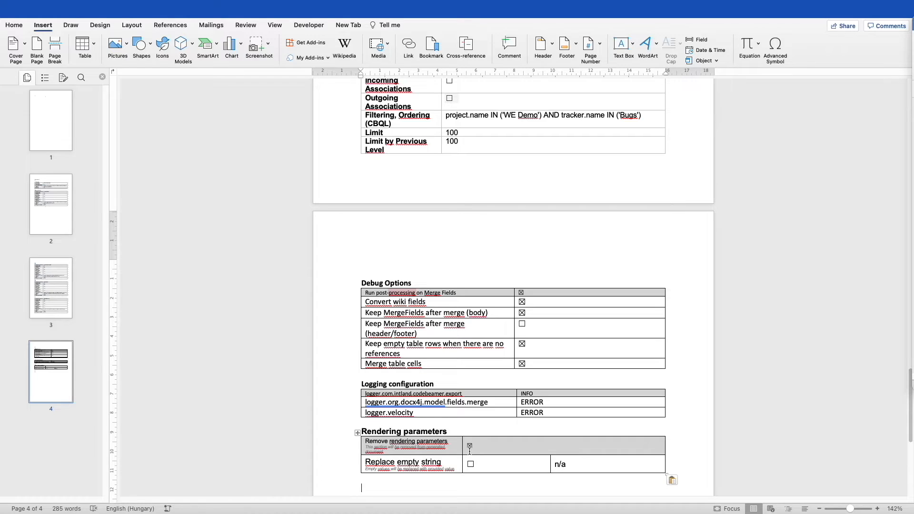
Enable Replace empty string in Rendering parameters, then place the cursor before 'Parameters' on page 2
scroll(470, 449, down, 1)
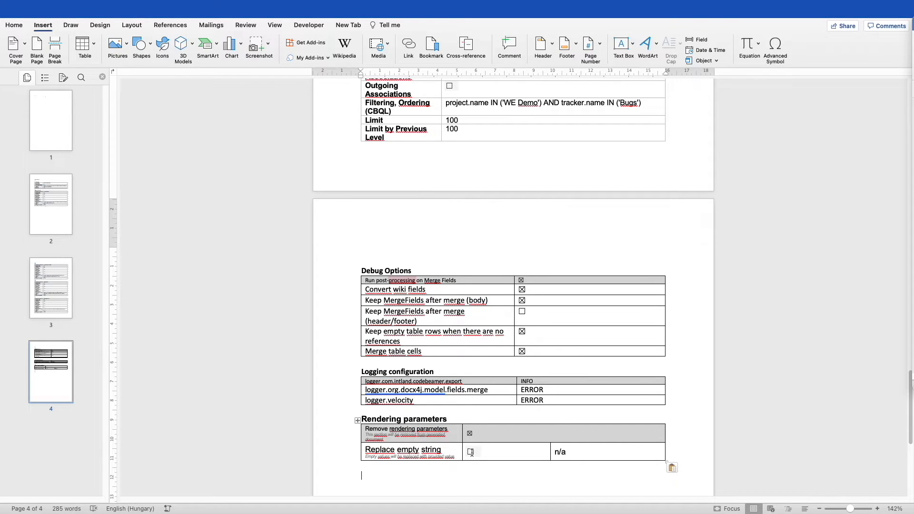
click(470, 452)
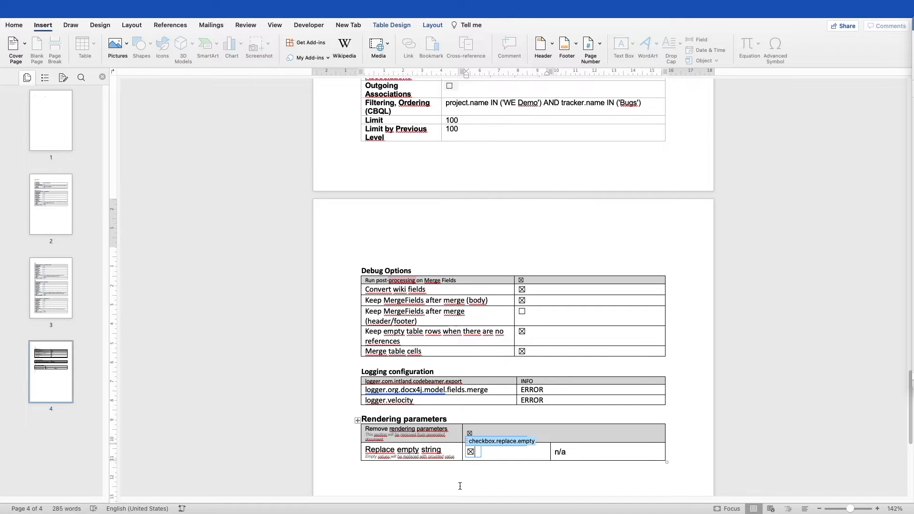
scroll(379, 395, up, 1)
scroll(379, 392, up, 15)
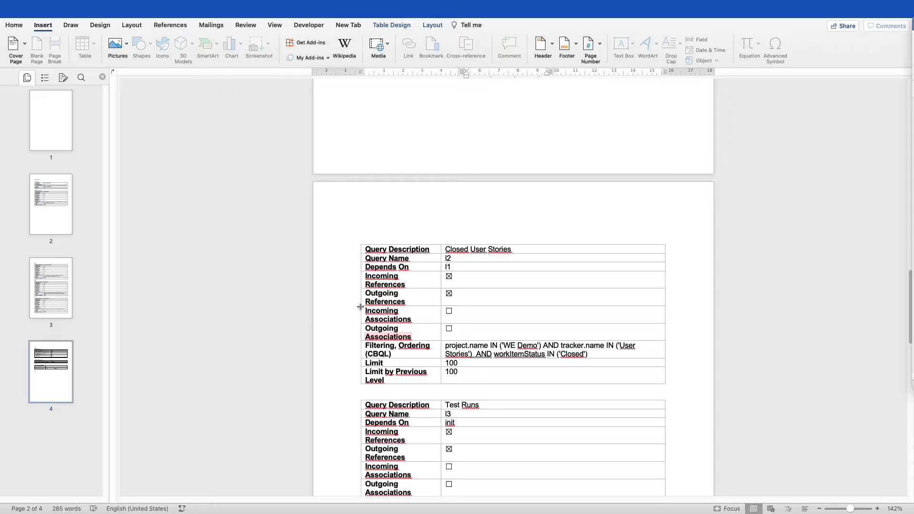
scroll(361, 307, up, 15)
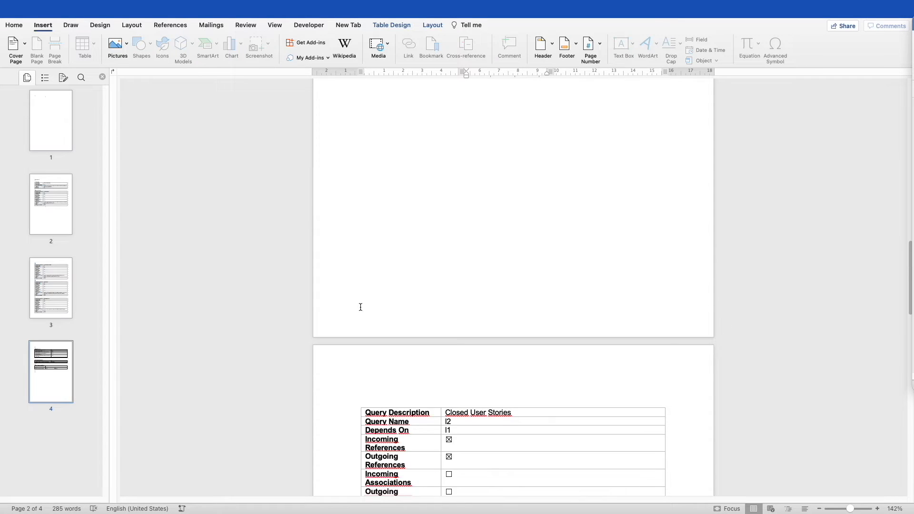
scroll(360, 306, up, 3)
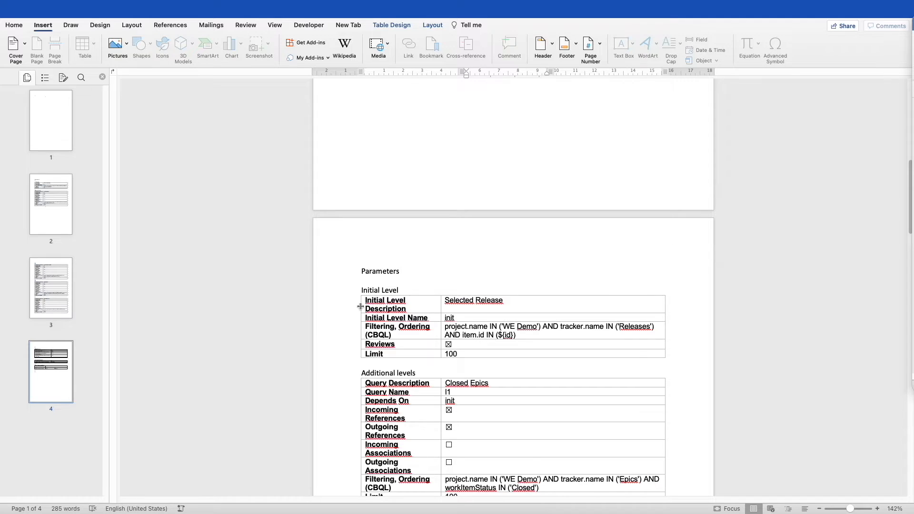
click(371, 257)
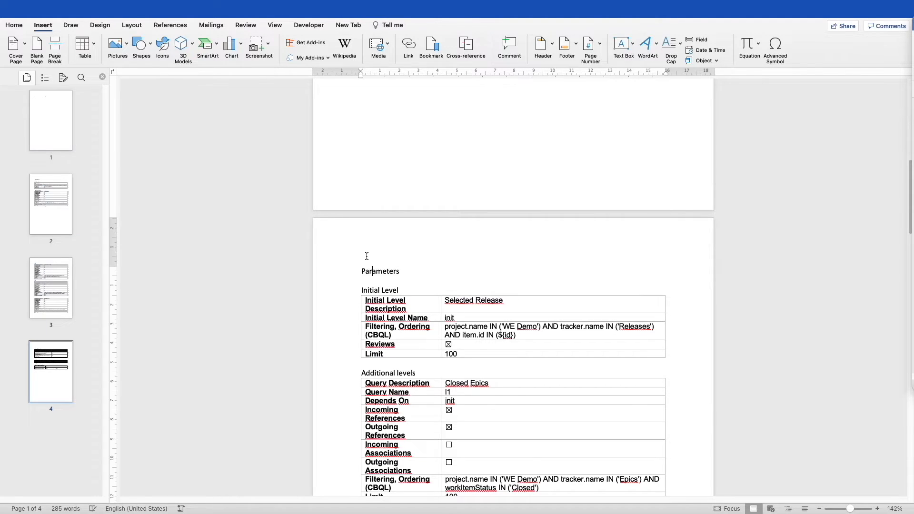
Show formatting marks and insert a blank line above 'Parameters'
click(18, 25)
click(320, 43)
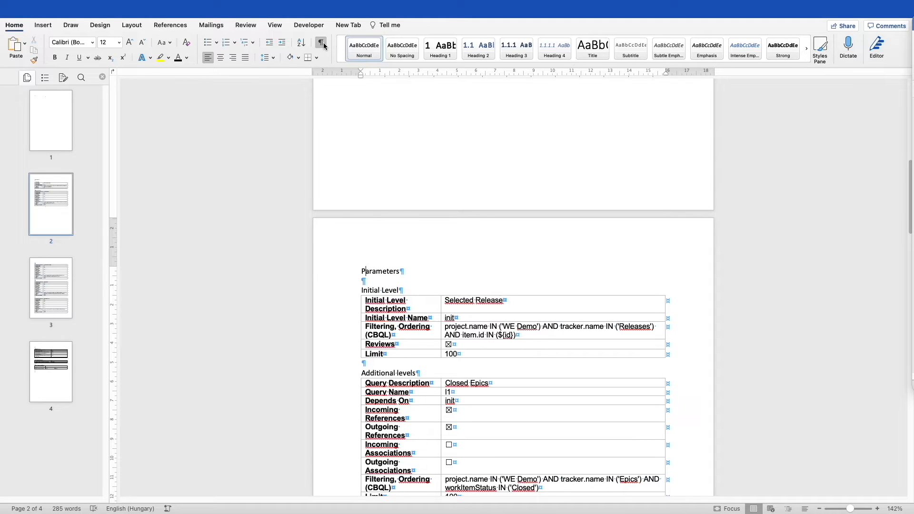
click(360, 264)
key(Return)
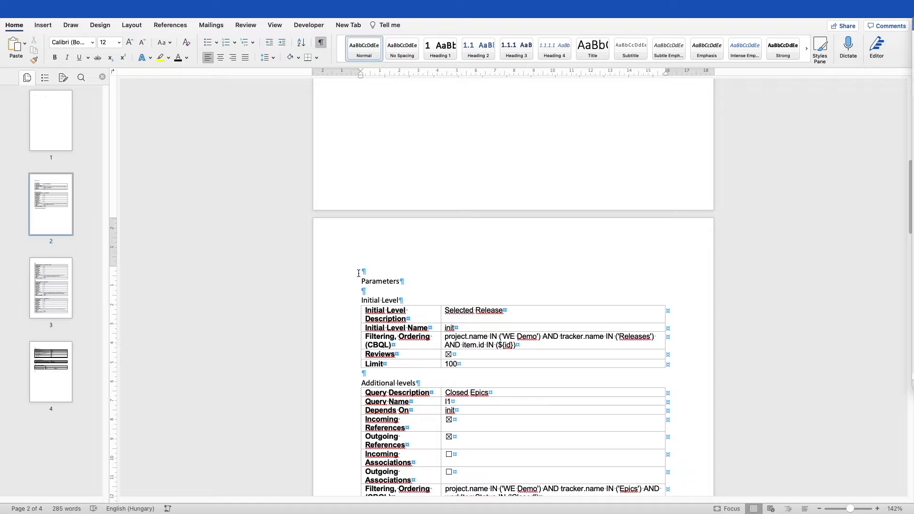
Select from the new blank line through the settings tables and start a new bookmark
drag(364, 272, 413, 341)
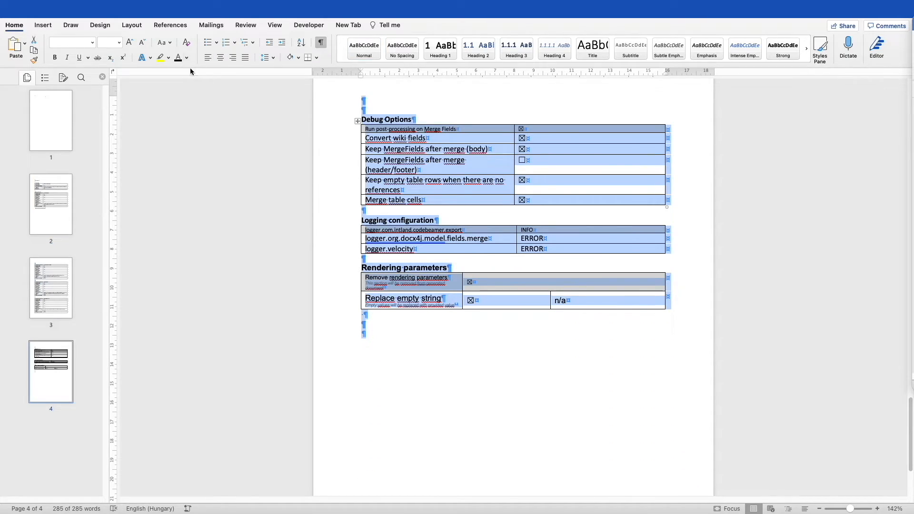
click(43, 25)
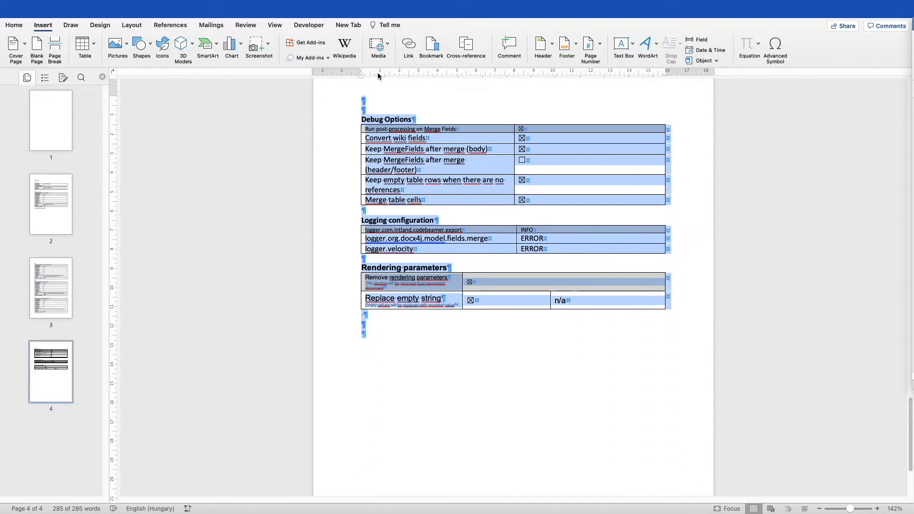
click(437, 48)
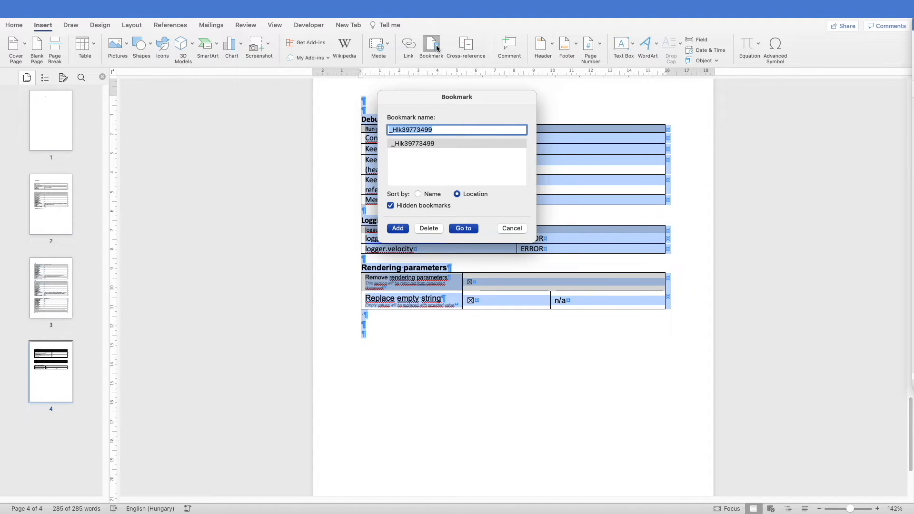
Add a bookmark named 'template_parameters' covering the selected section
text(tem)
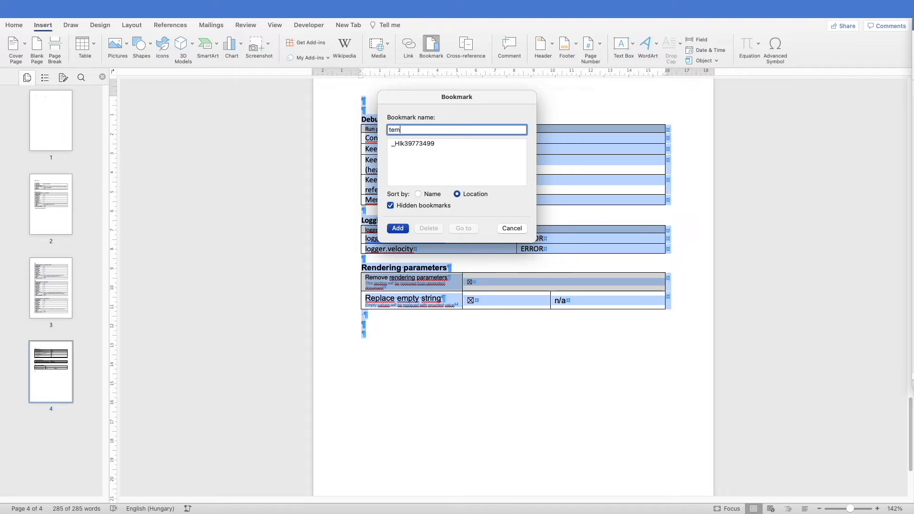
text(plate_parameters)
click(404, 231)
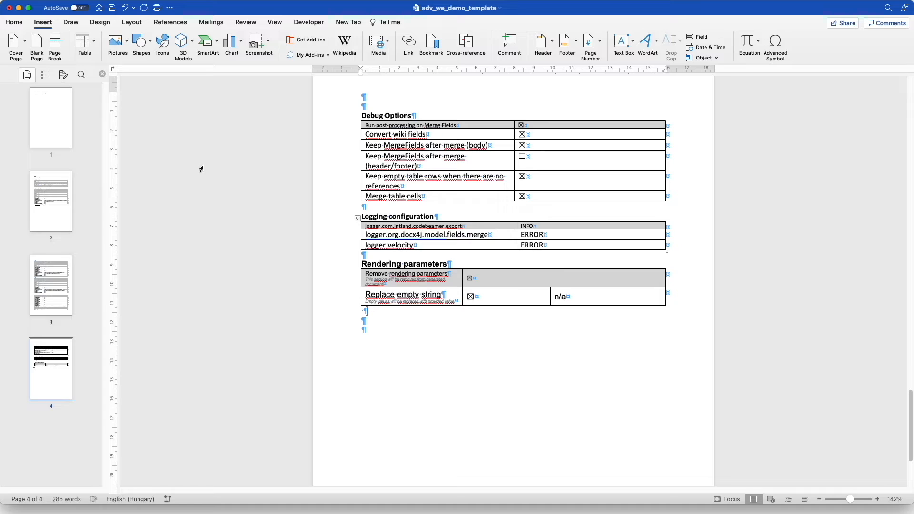
Add empty lines above page 1's page break and open the Field dialog
click(42, 133)
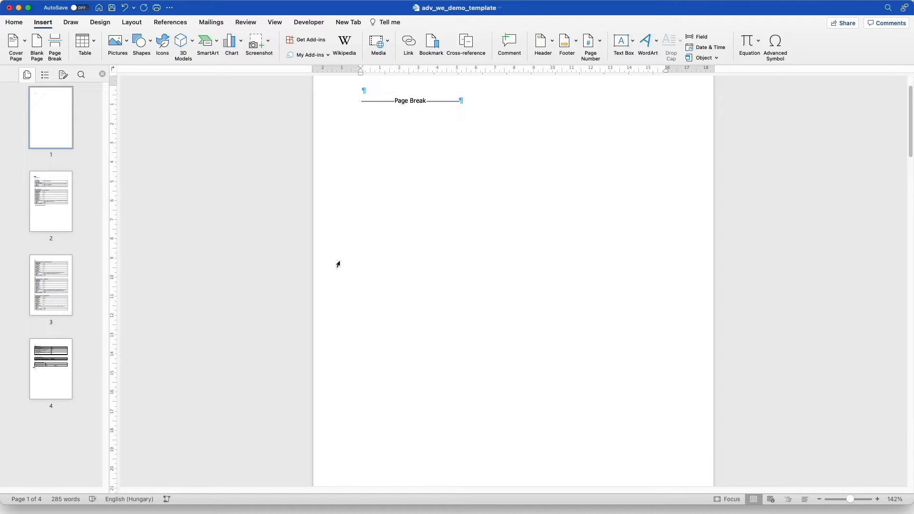
key(Return)
key(Return)
key(Return)
key(Return)
key(Return)
key(Return)
key(Return)
key(Return)
key(Return)
key(Return)
key(Return)
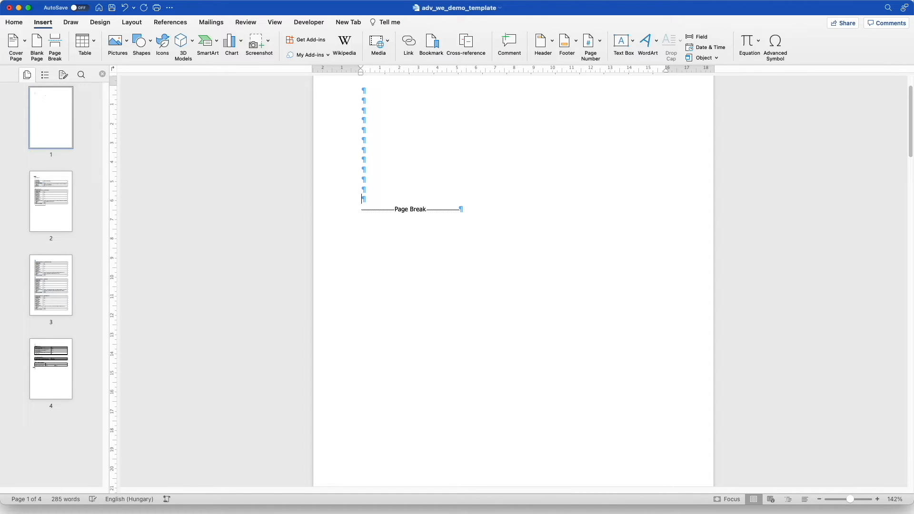
key(Return)
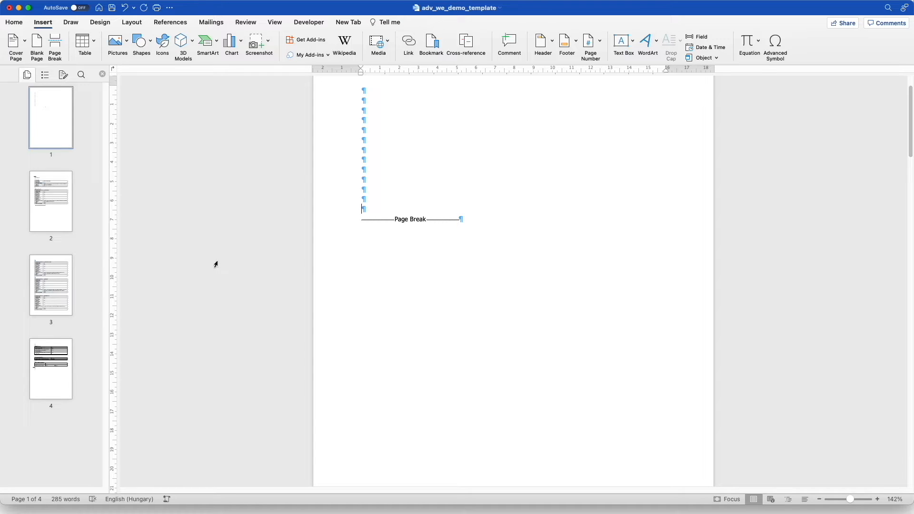
click(697, 37)
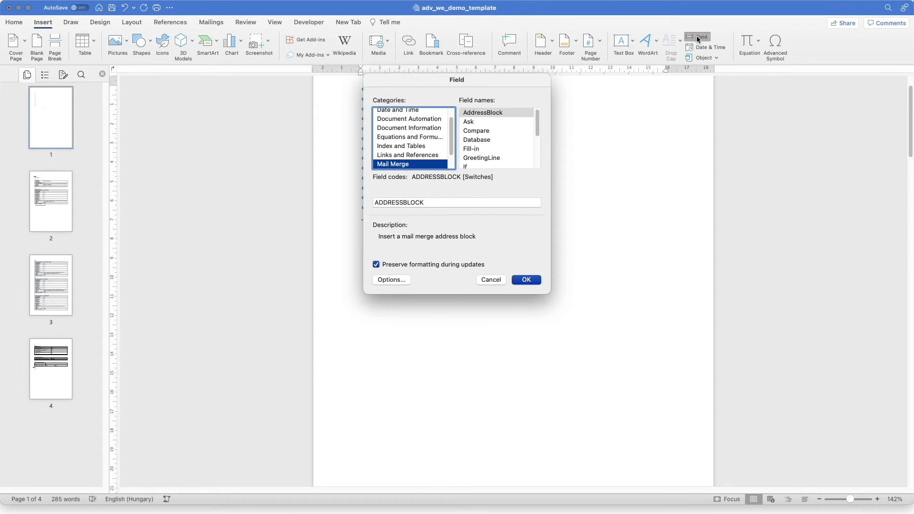
Insert a «projetc.name» MergeField on the cover page
click(490, 143)
key(m)
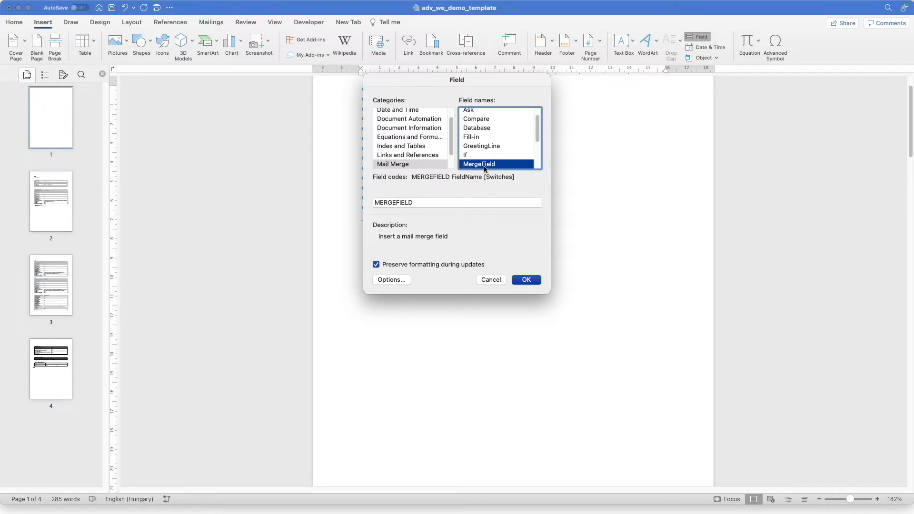
click(454, 203)
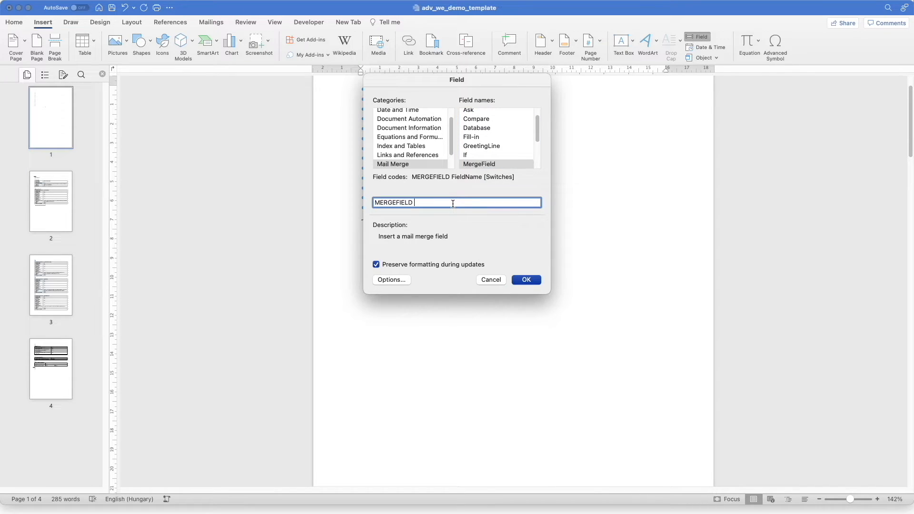
text(projetc.name)
click(526, 281)
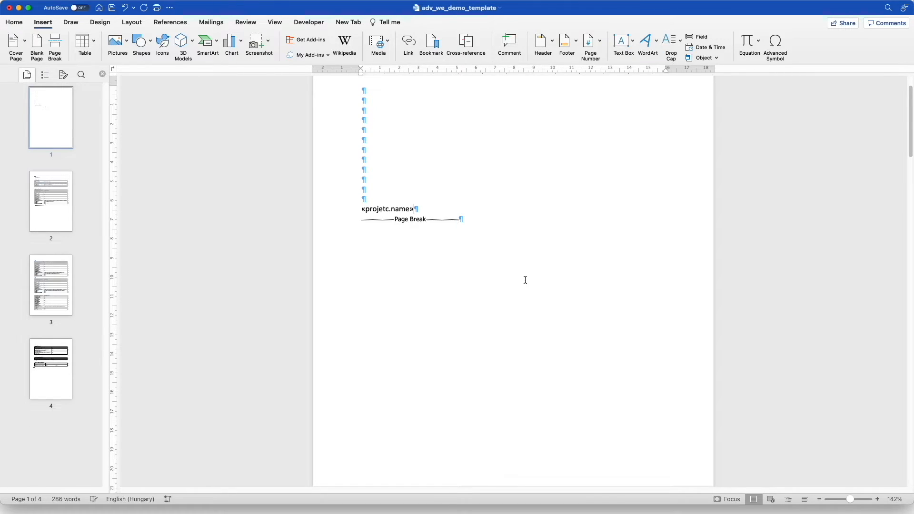
Add a 'Release:' line below with an «init.name» MergeField, then select both lines
key(Return)
text(Release:)
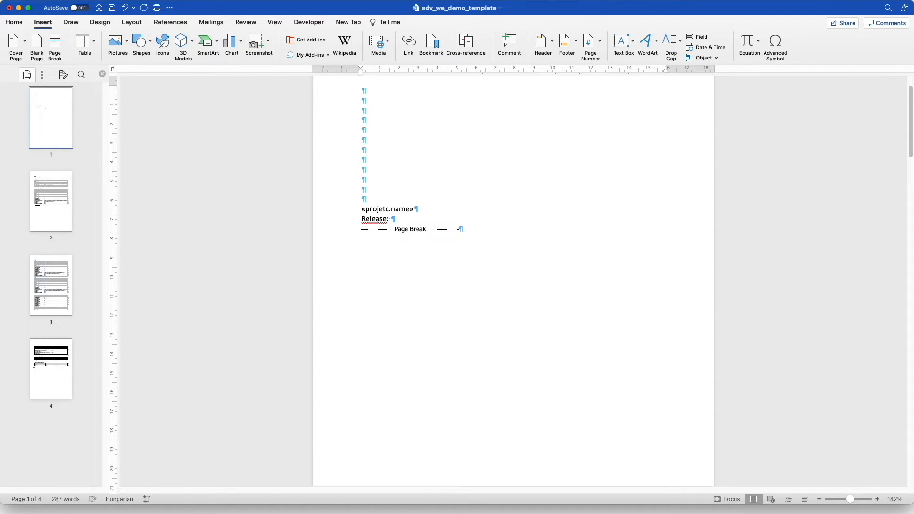
click(700, 37)
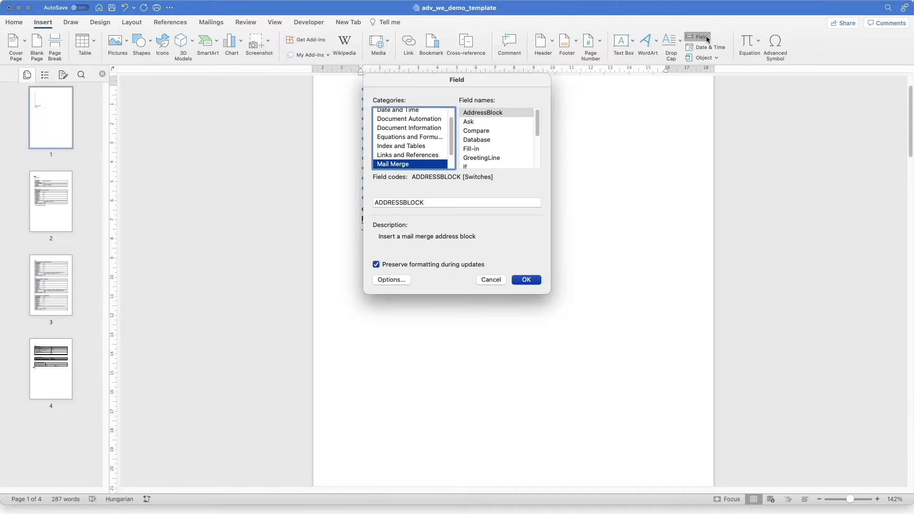
click(513, 132)
key(m)
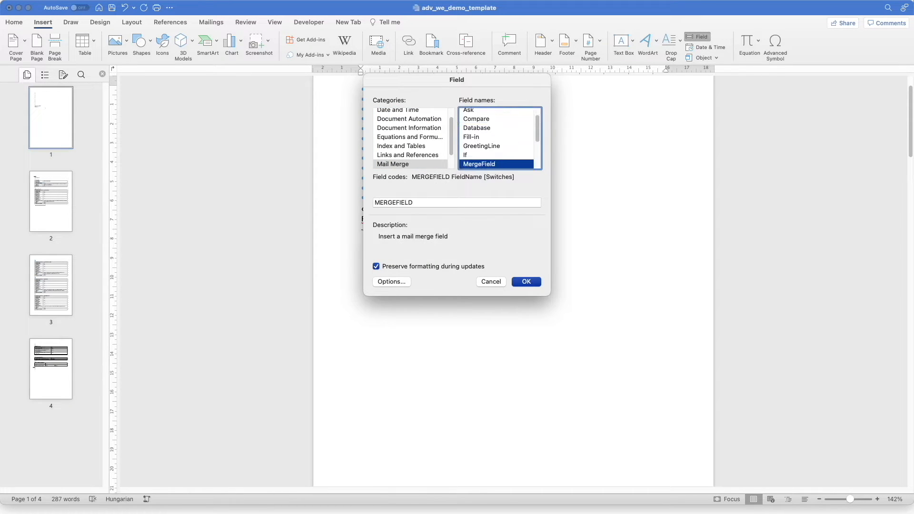
click(445, 204)
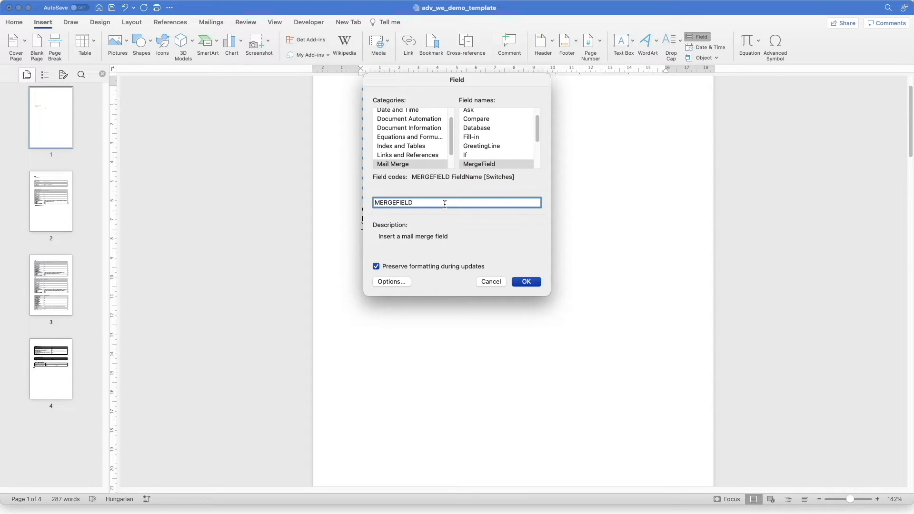
text(init.name)
click(525, 282)
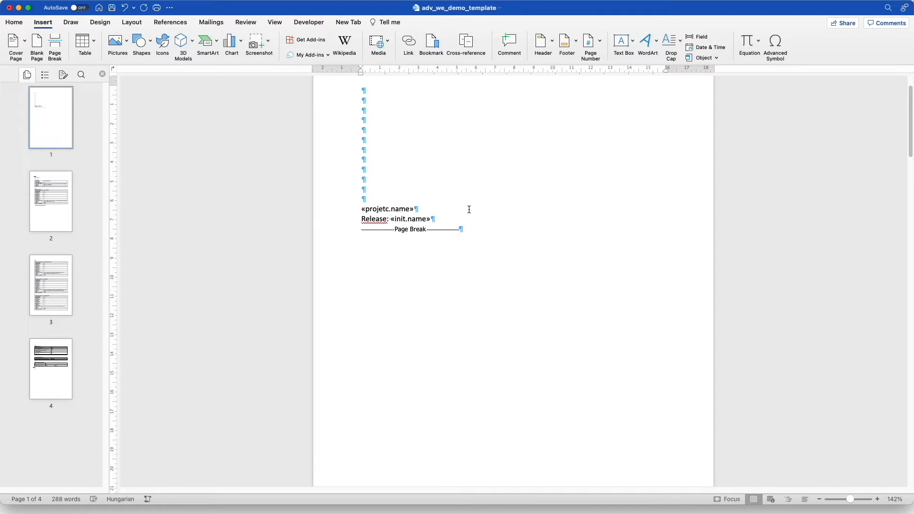
drag(460, 217, 370, 210)
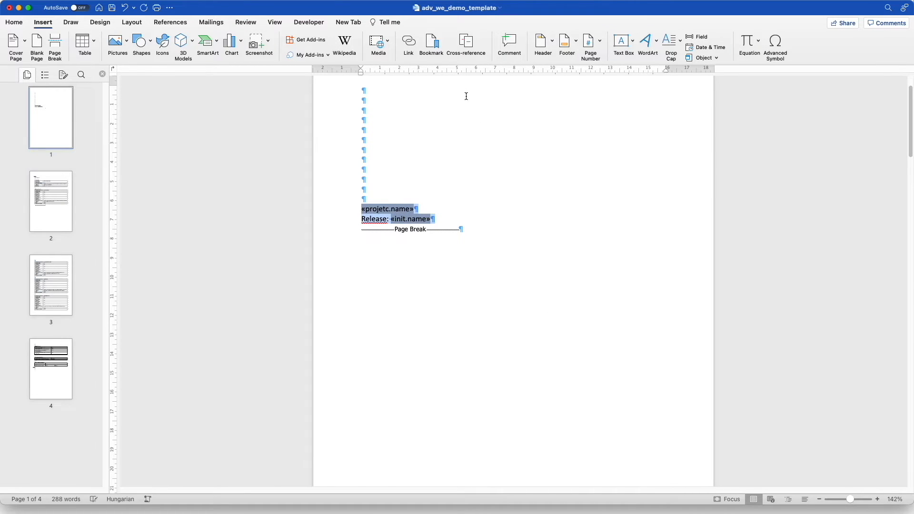
Apply the Title style and centre alignment to the «projetc.name» and Release lines
click(14, 22)
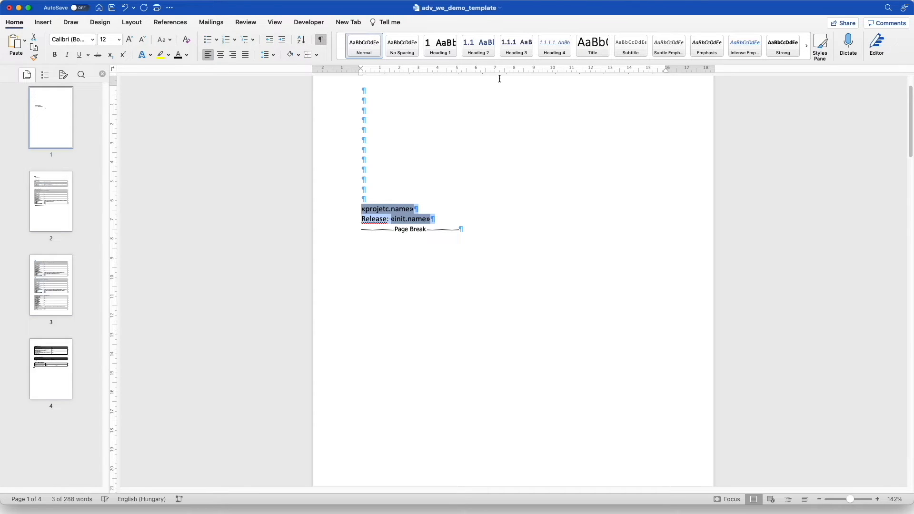
click(584, 52)
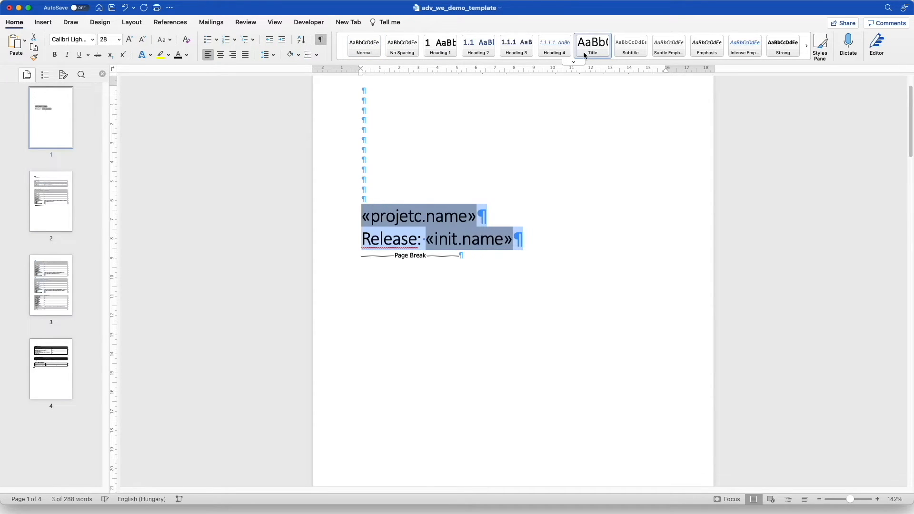
click(220, 56)
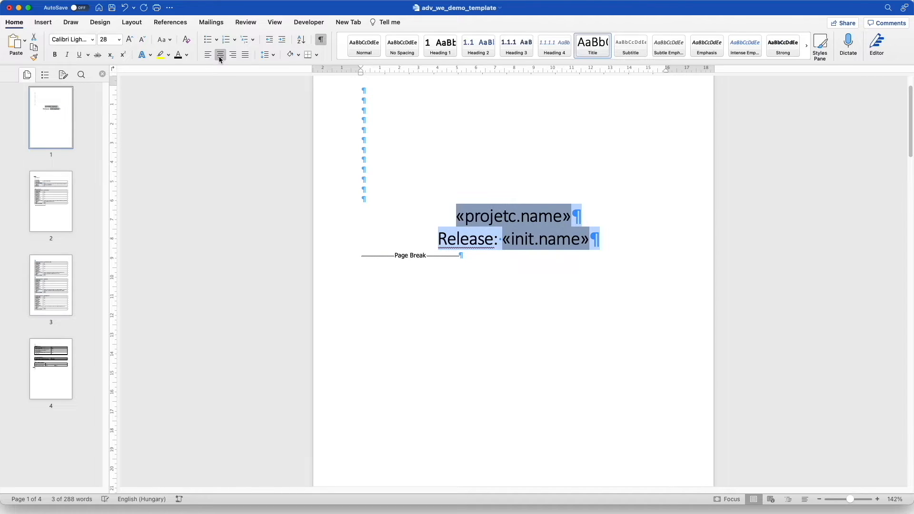
click(479, 260)
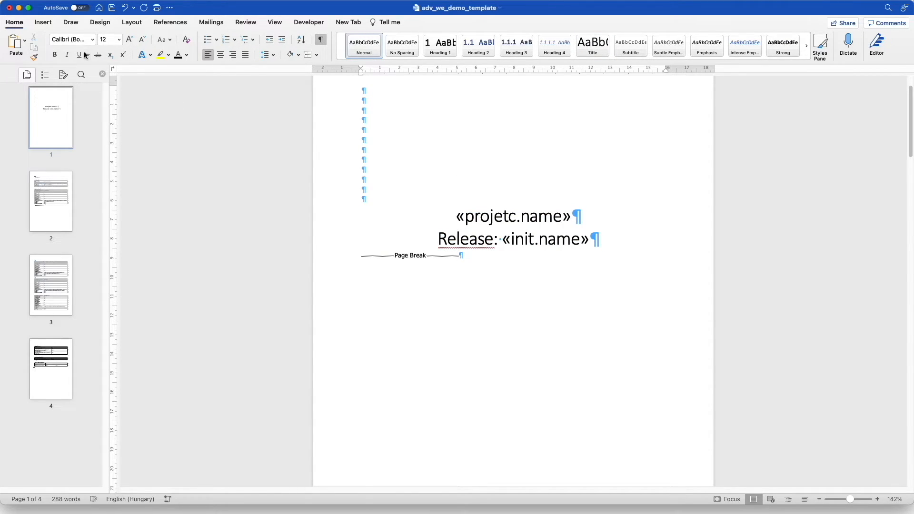
click(44, 22)
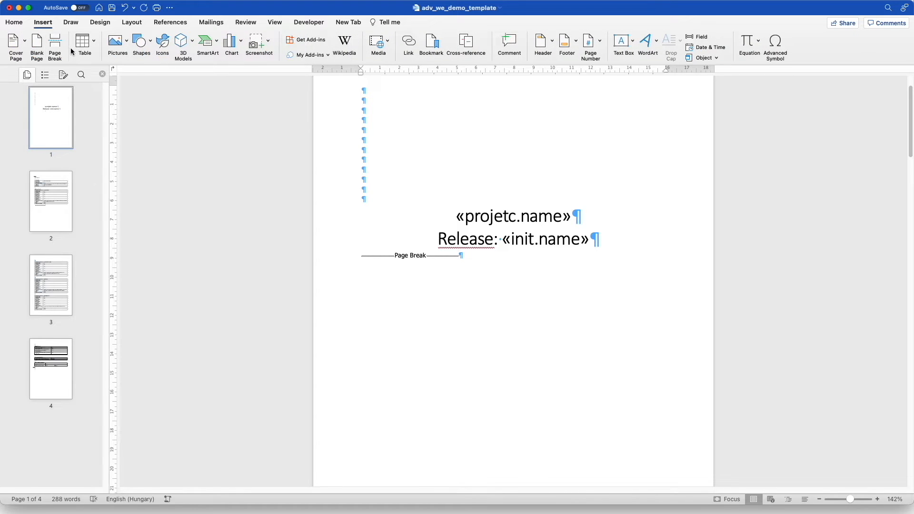
Insert a page break, then type 'Epics and User Stories', 'Test Runs' and 'Bugs' on separate lines and select them
click(55, 48)
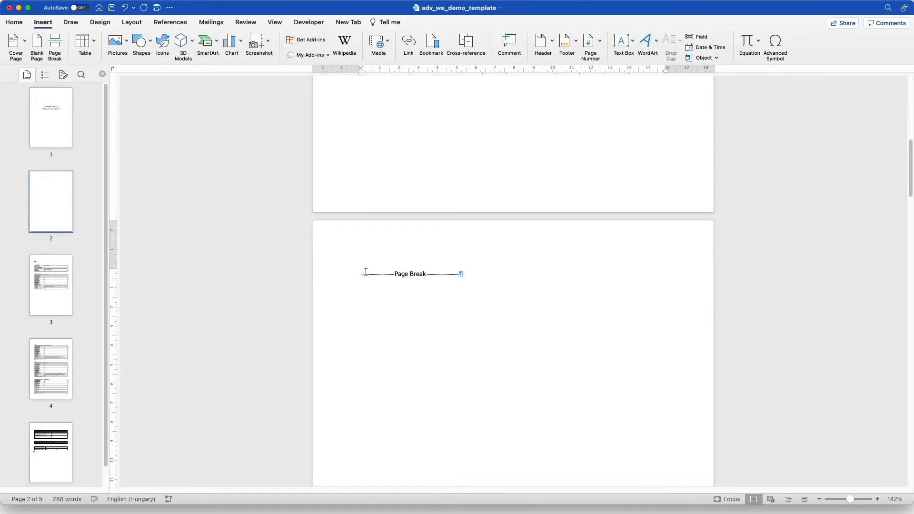
text(Epics and User Stories)
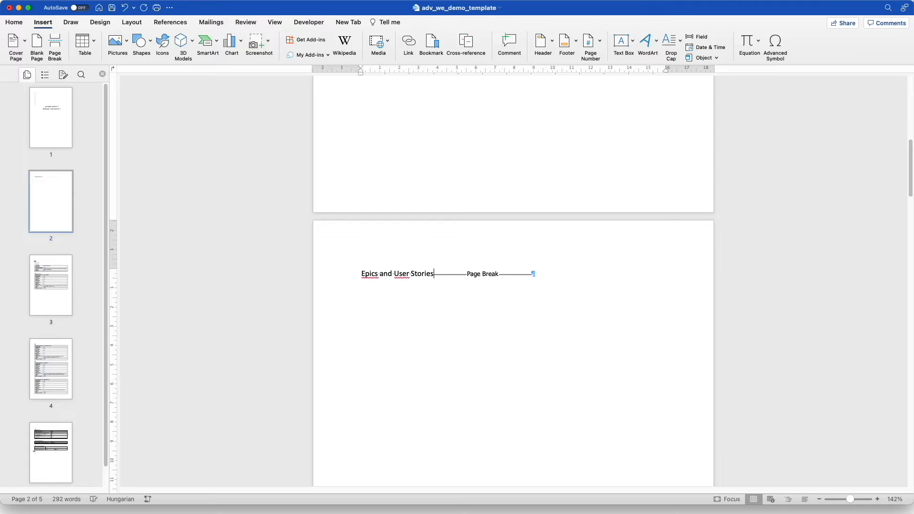
key(Return)
key(Return)
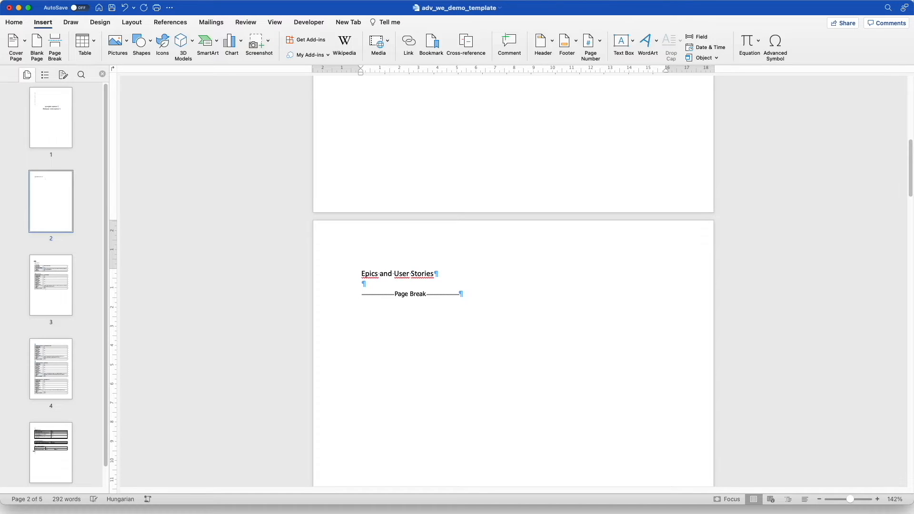
text(Test Runs)
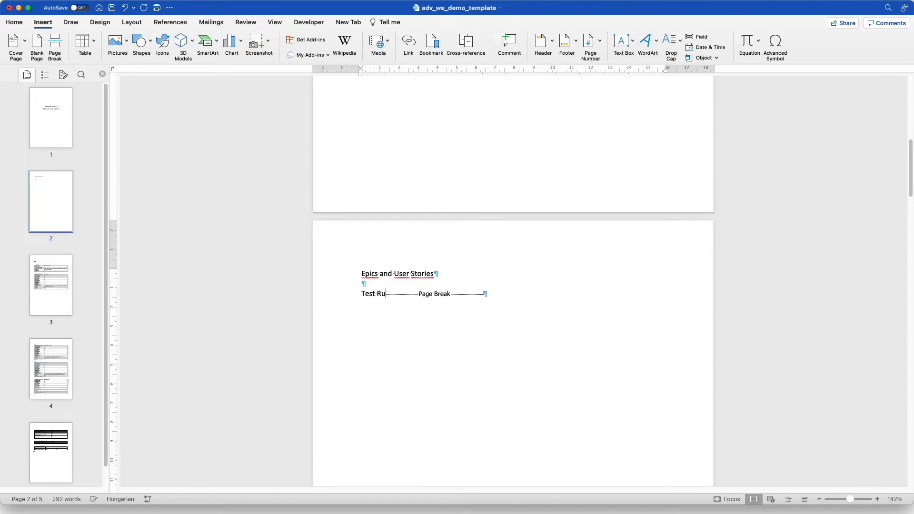
key(Return)
key(Return)
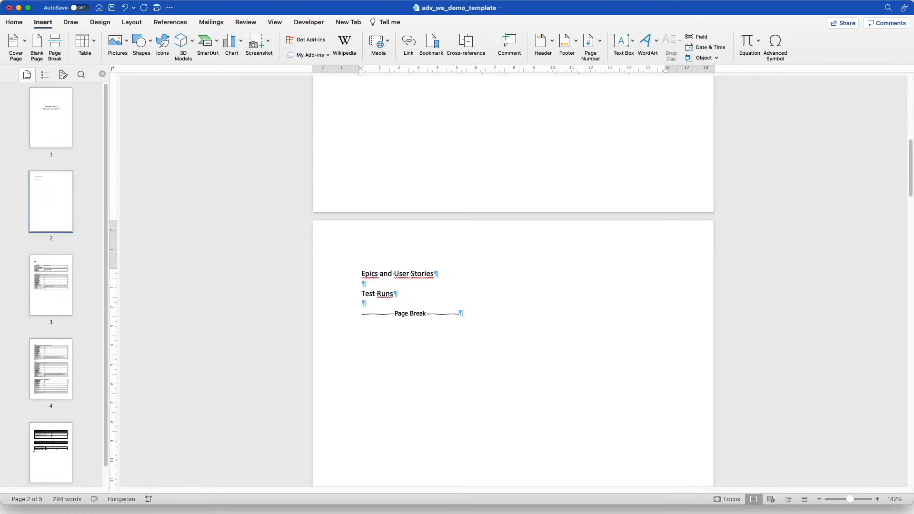
text(Bugs)
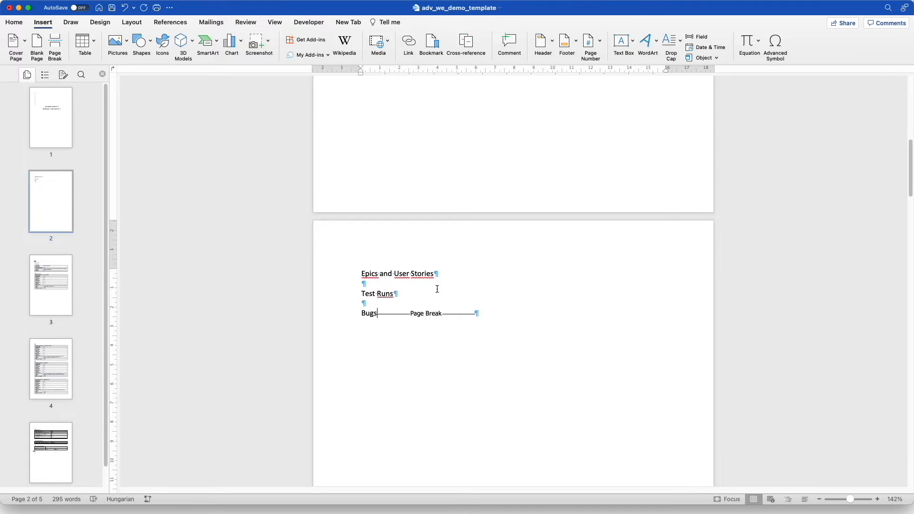
drag(384, 310, 361, 273)
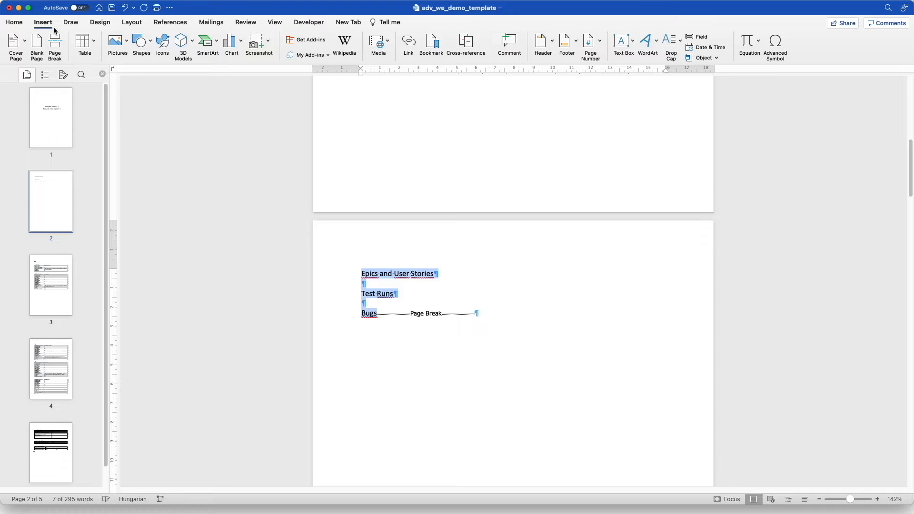
Apply Heading 1 to the three section lines and remove numbering from the empty lines between them
click(14, 23)
click(441, 50)
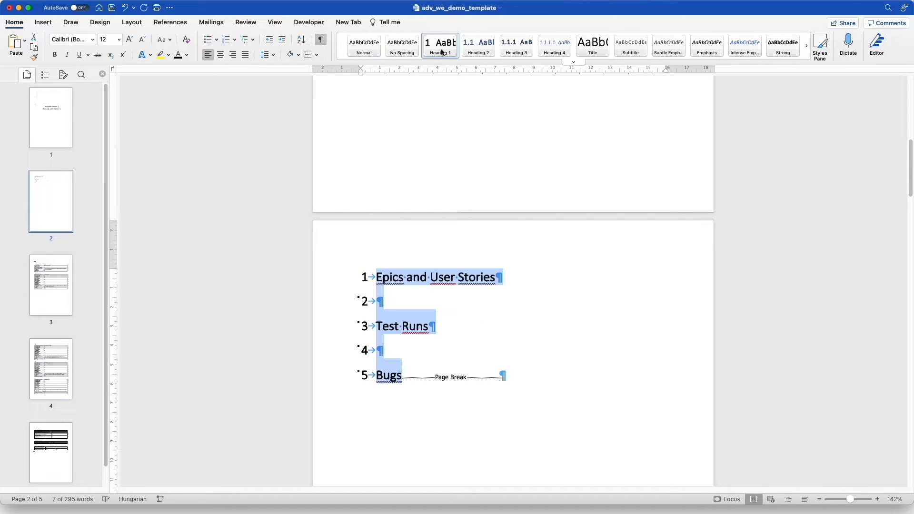
click(404, 297)
key(BackSpace)
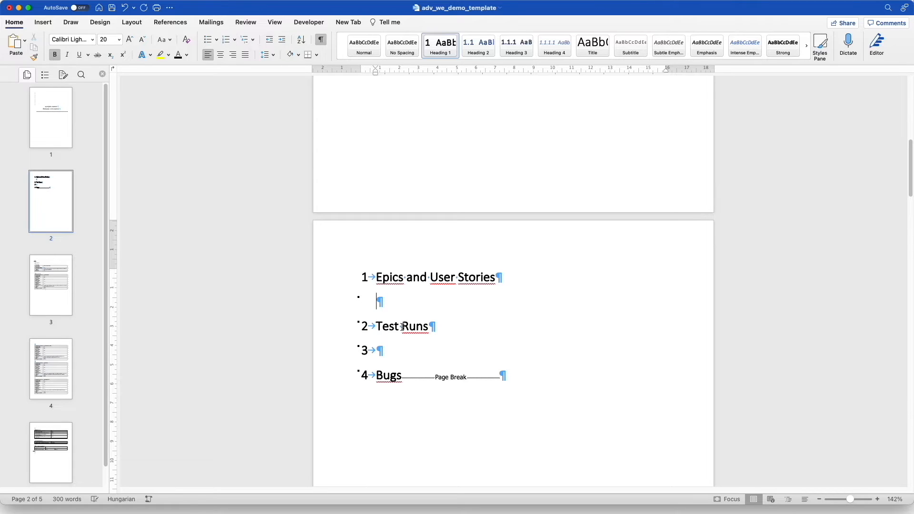
click(396, 344)
key(BackSpace)
click(399, 294)
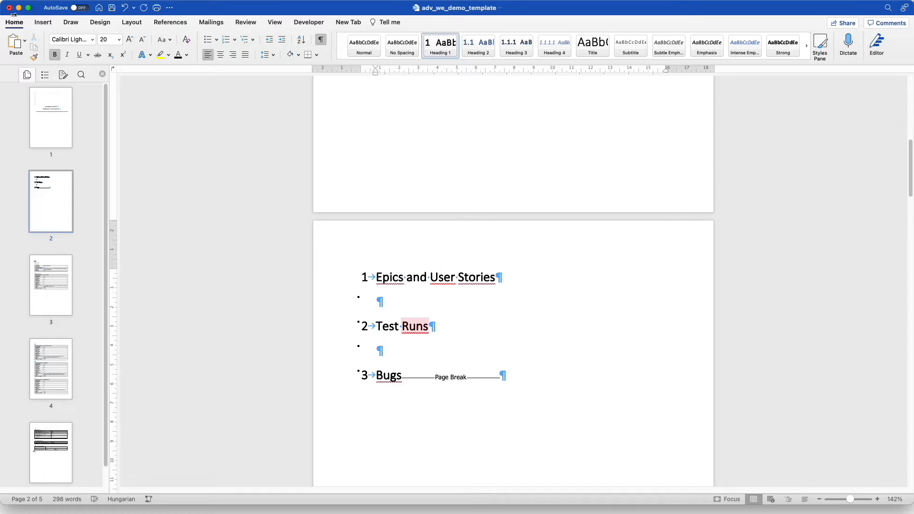
Insert an «init.l1.name» MergeField under Epics and User Stories
click(42, 22)
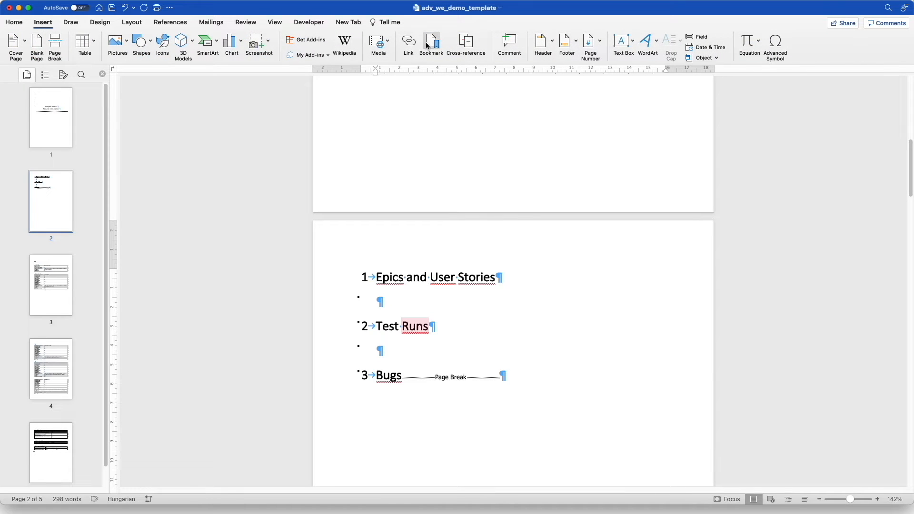
click(697, 36)
click(479, 129)
key(m)
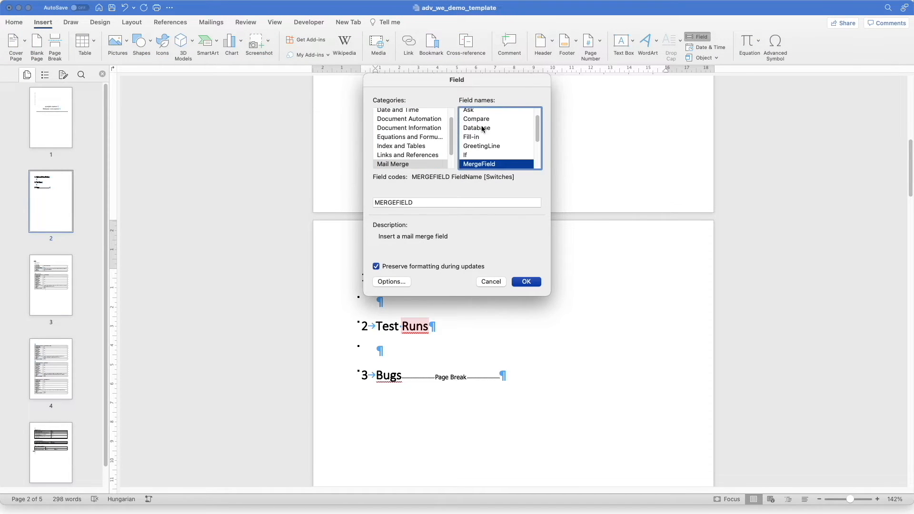
click(450, 204)
text(init)
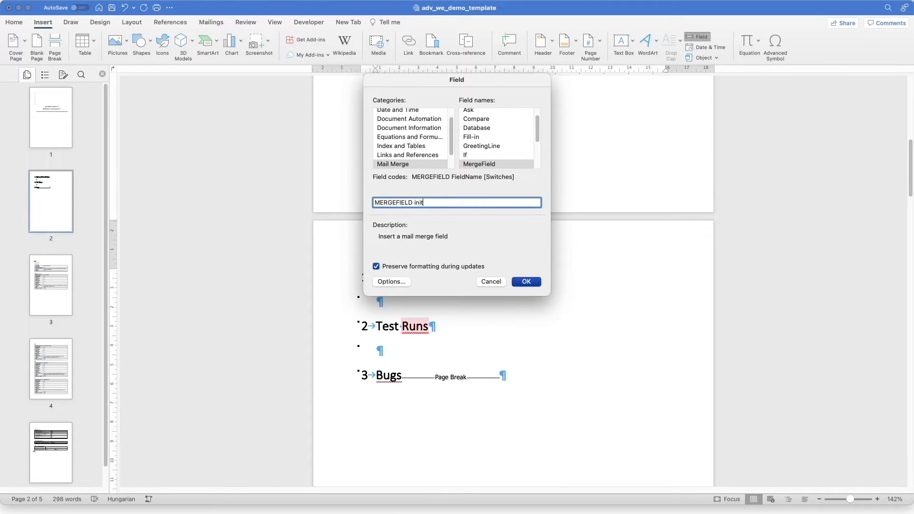
text(.l1.name)
click(523, 279)
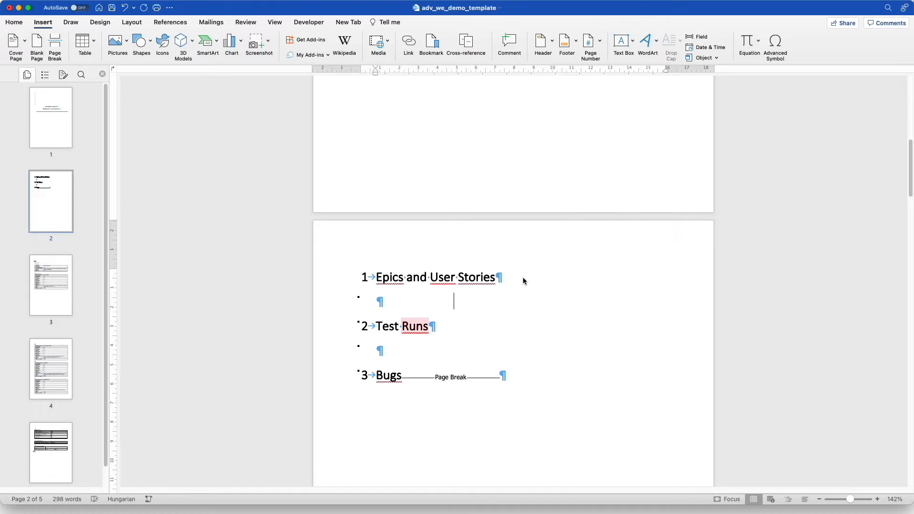
On a new line below, enter a MergeField named ini.l1.descripion in the Field dialog
key(Return)
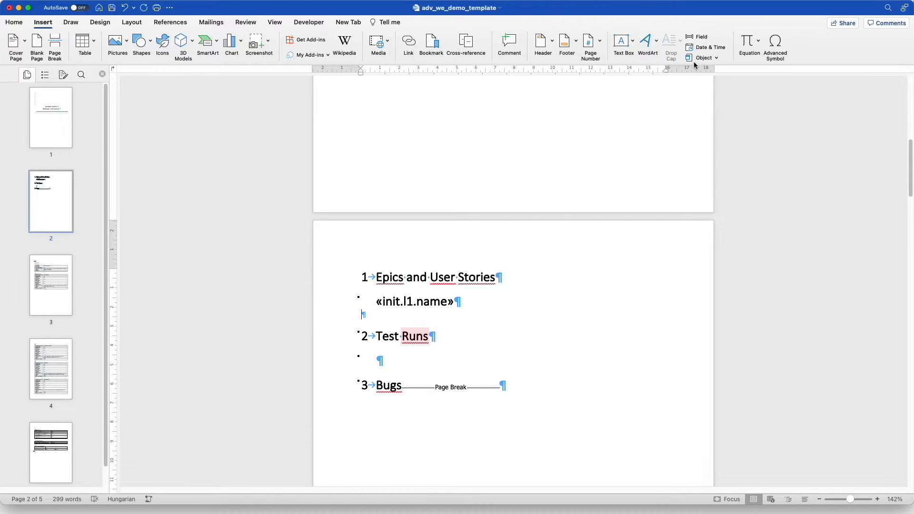
click(697, 37)
click(475, 141)
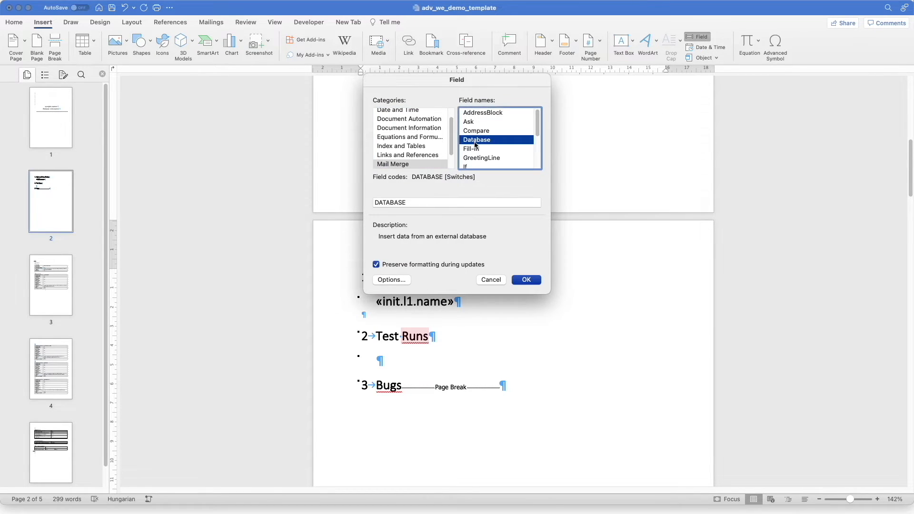
key(m)
click(449, 202)
text(ini.l1.)
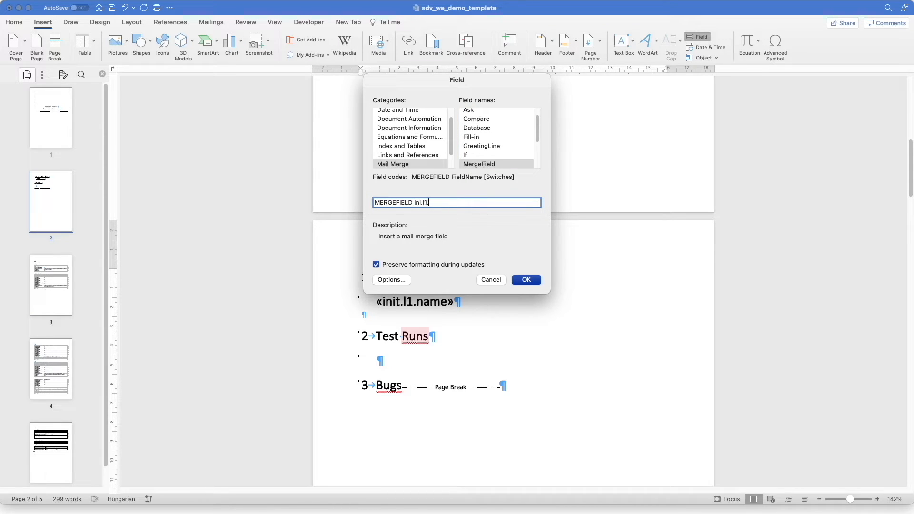
text(descripion)
Insert the «ini.l1.descripion» field and make the «init.l1.name» line a Heading 2
click(527, 280)
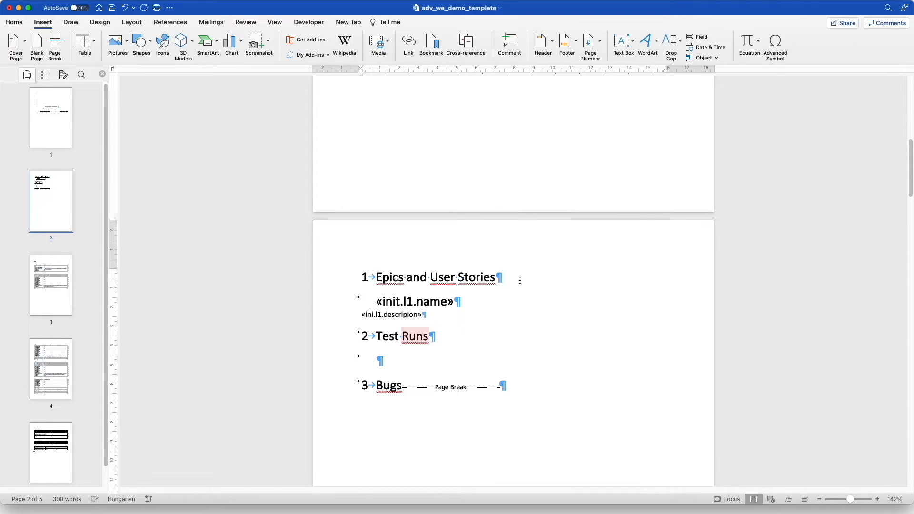
drag(468, 299, 378, 301)
click(379, 301)
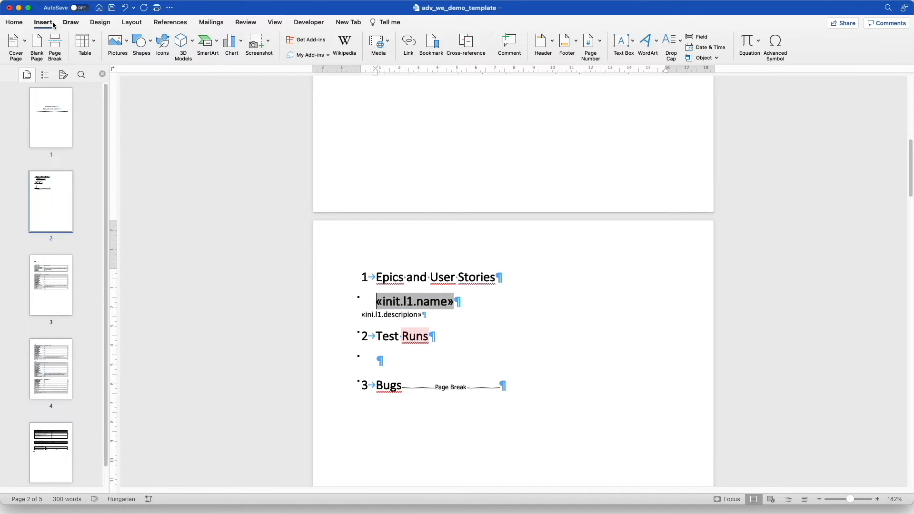
click(15, 23)
click(476, 52)
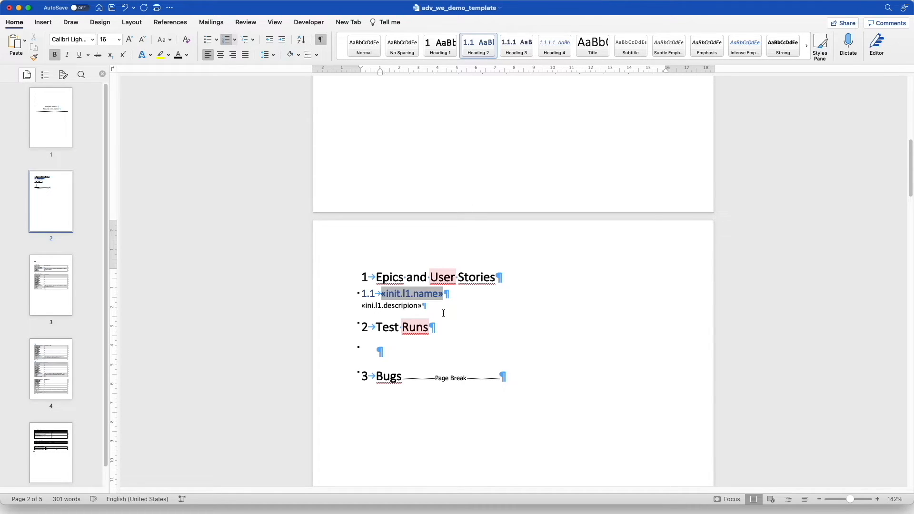
Add a blank line under the Epics heading and after the description field
click(512, 276)
key(Return)
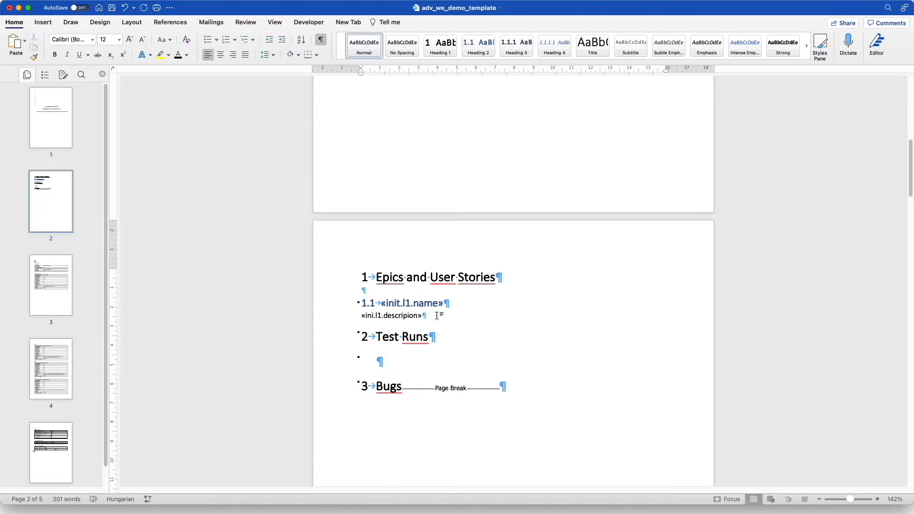
key(Return)
key(Return)
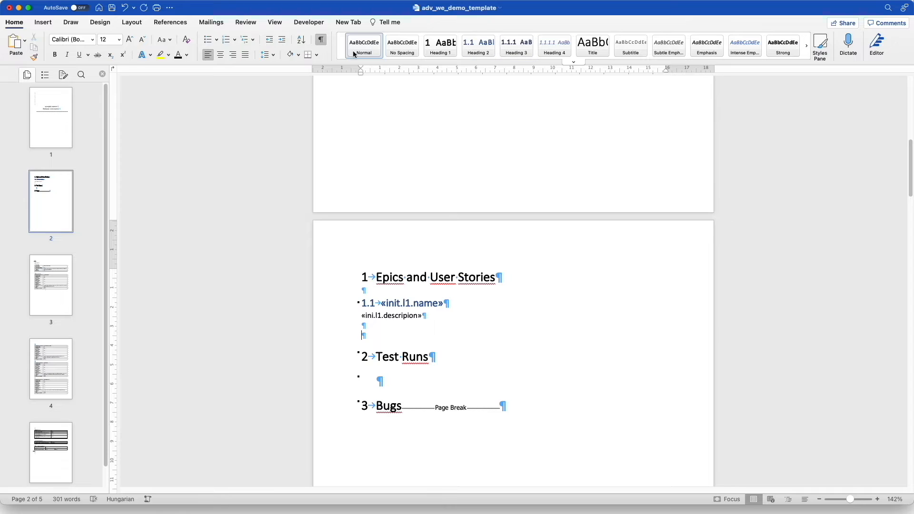
Insert an «init.l1.l2.name» MergeField below the epic description
click(43, 22)
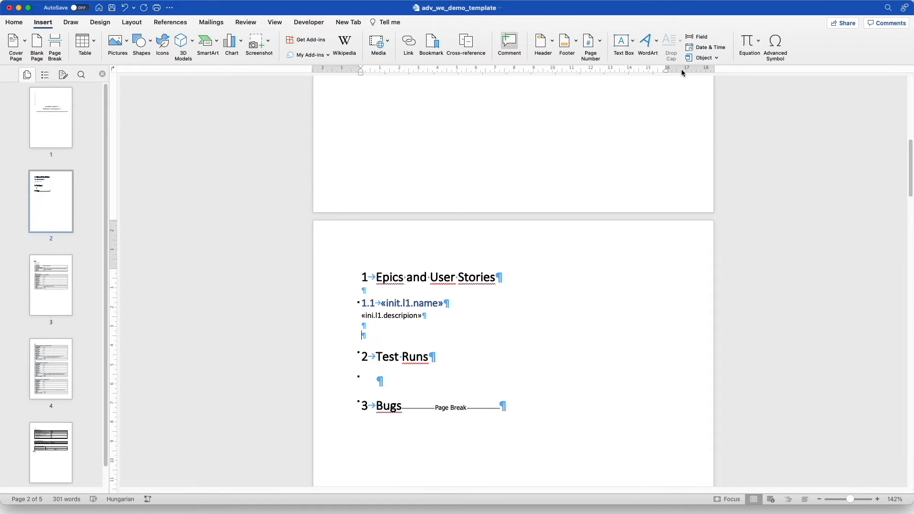
click(713, 37)
click(492, 140)
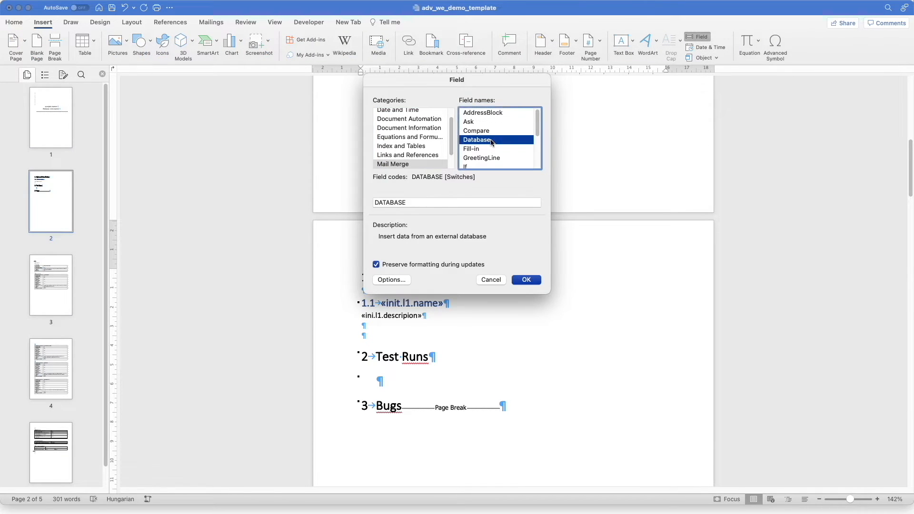
key(Down)
key(Down)
key(Down)
key(Down)
click(465, 203)
text(in)
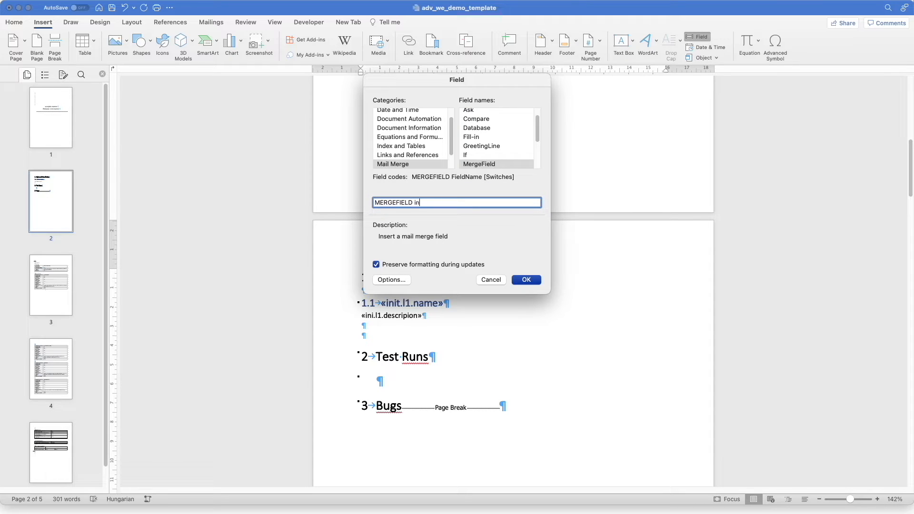
text(it.l1)
text(.l2.name)
click(526, 280)
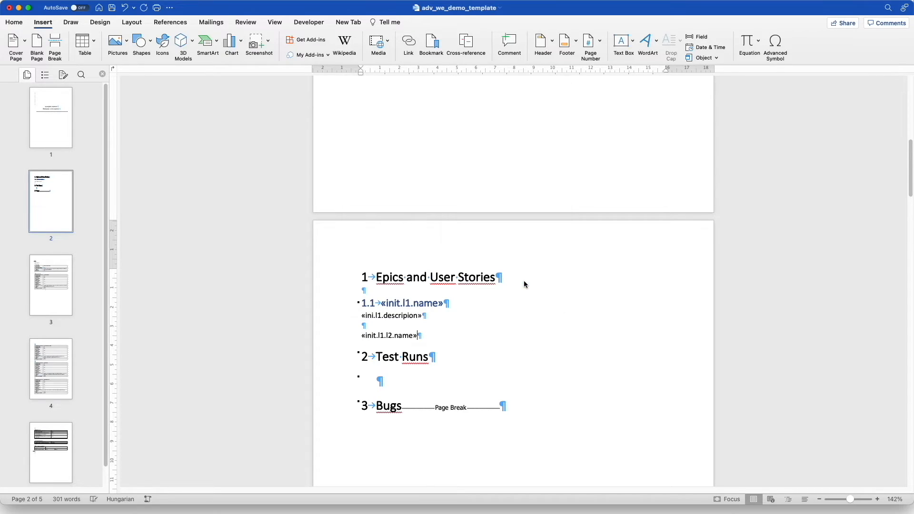
Add an «init.l1.l2.description» MergeField on the next line, then select the story name line
key(Return)
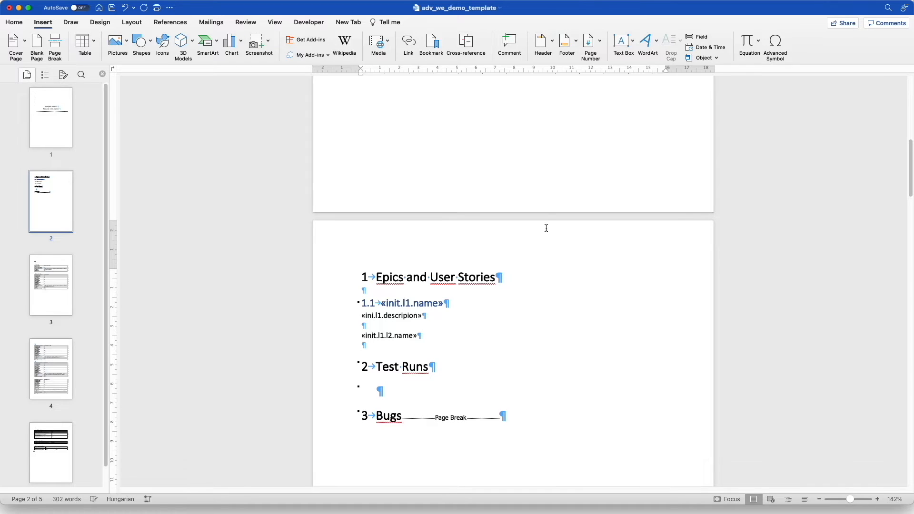
click(698, 36)
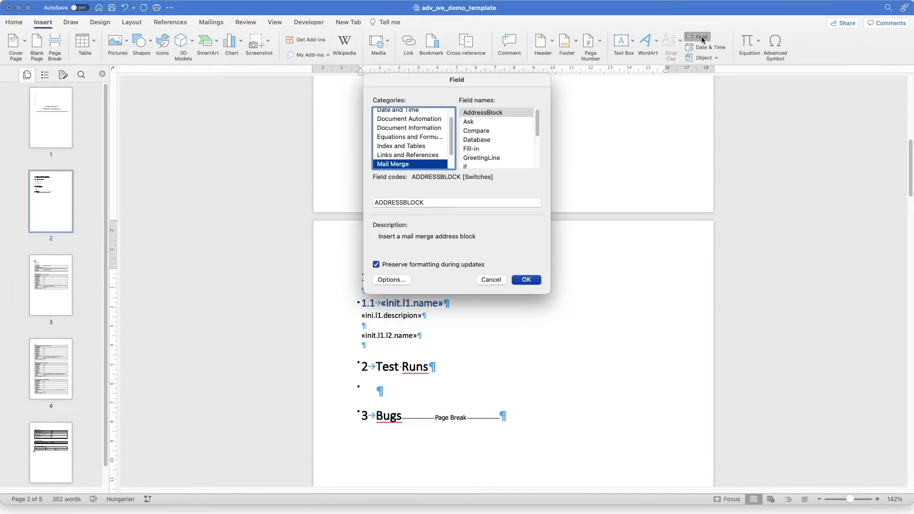
click(498, 140)
key(m)
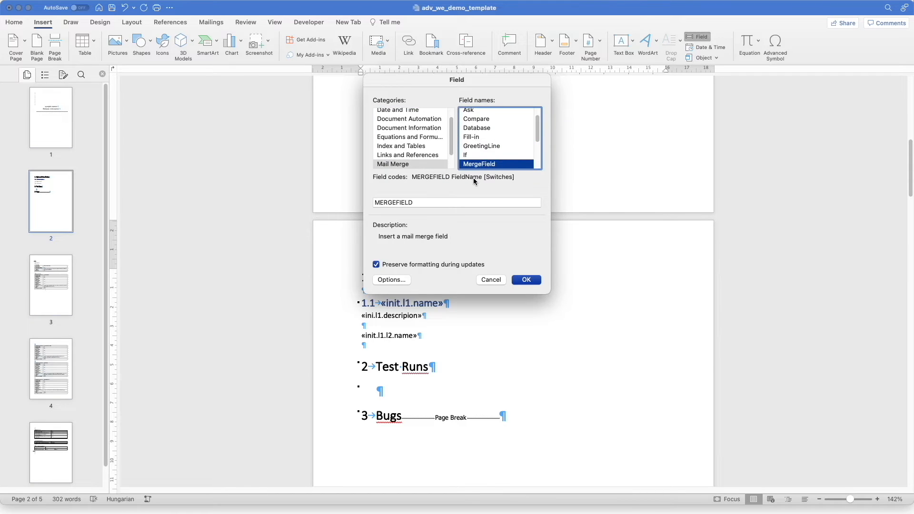
click(455, 200)
text(ini)
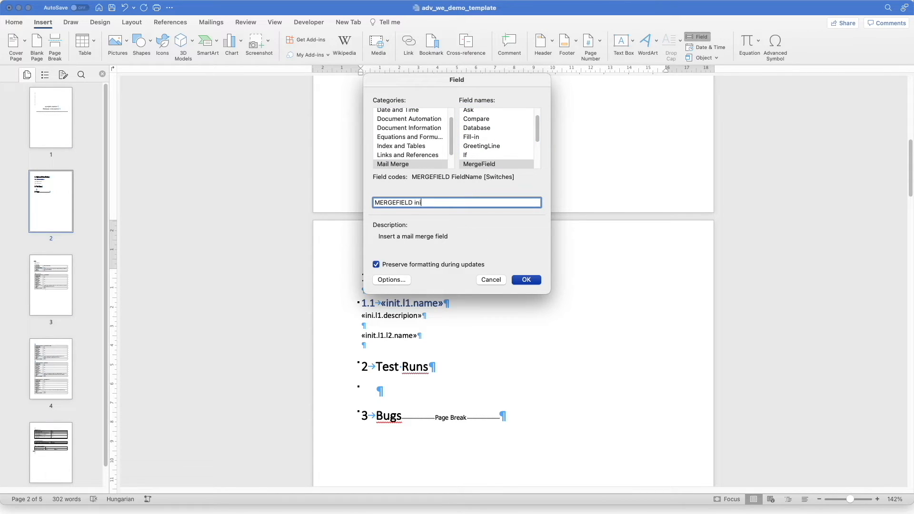
text(t.l1.l2.description)
click(528, 280)
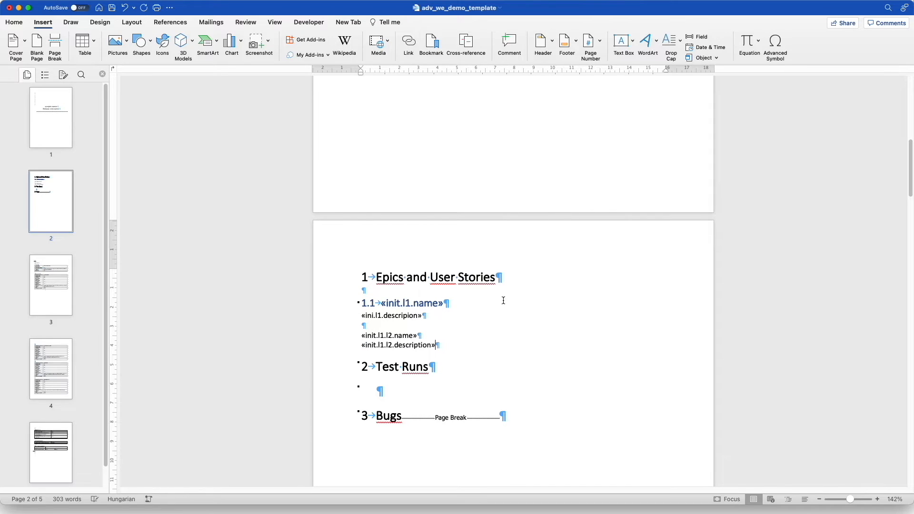
drag(421, 335, 360, 335)
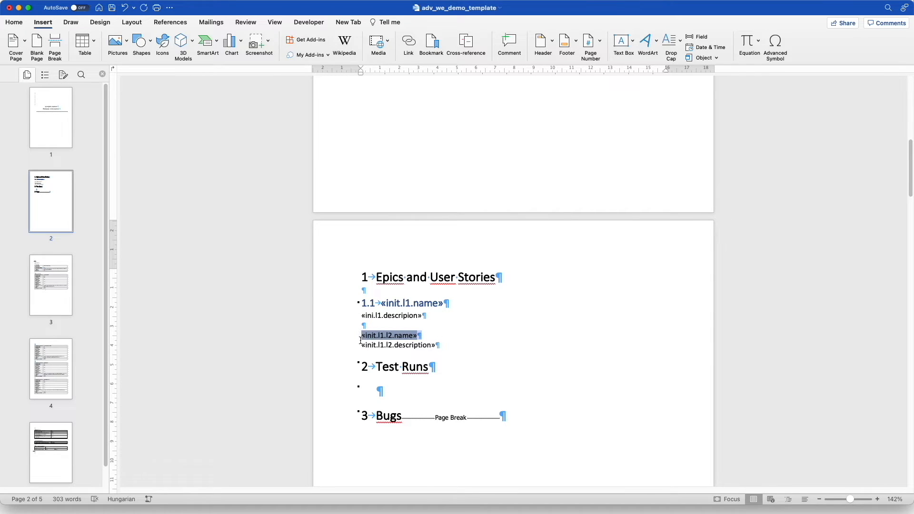
Apply Heading 3 to the «init.l1.l2.name» line so it numbers as 1.1.1
click(14, 23)
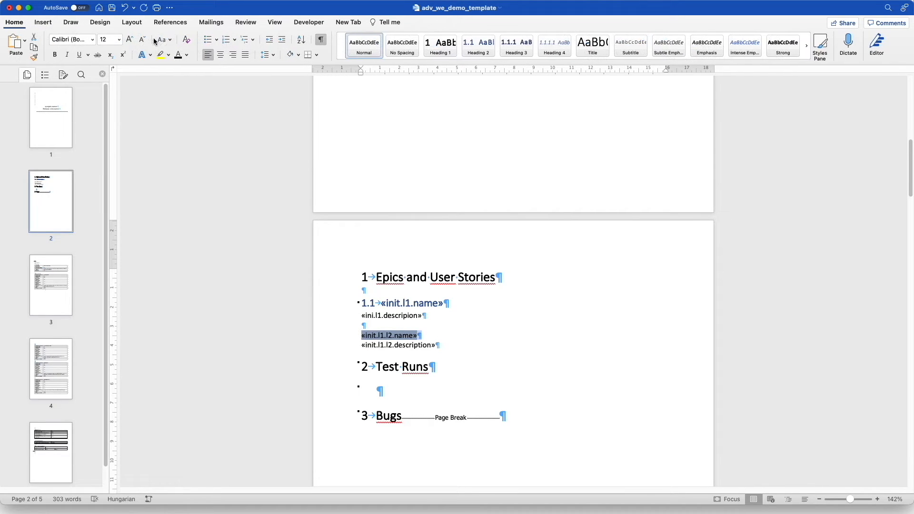
click(486, 56)
click(516, 55)
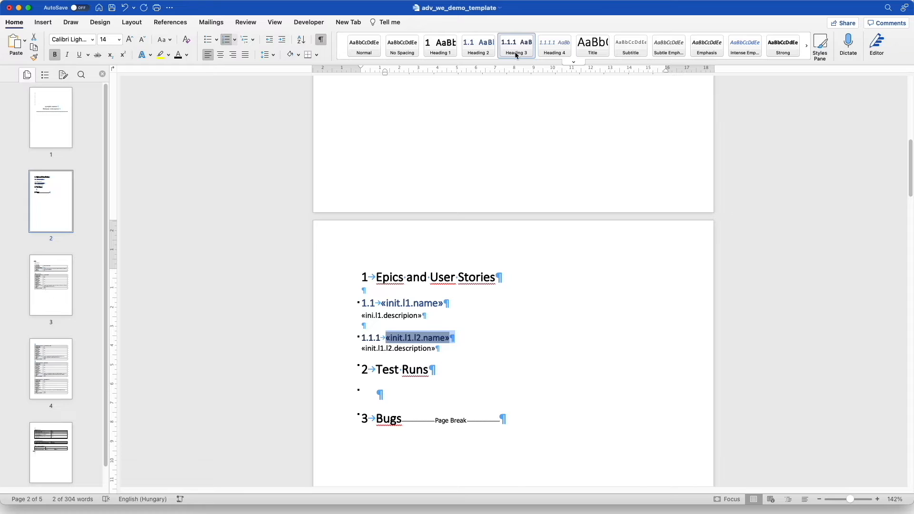
click(475, 335)
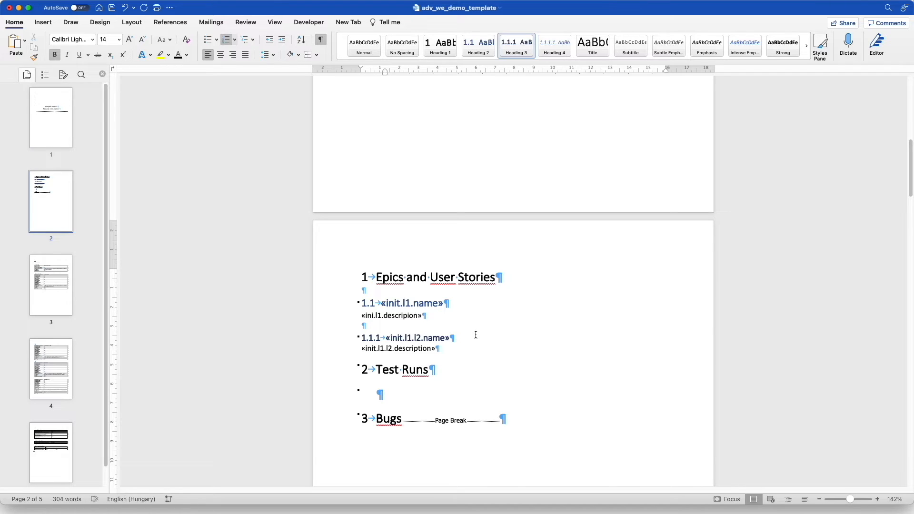
click(454, 347)
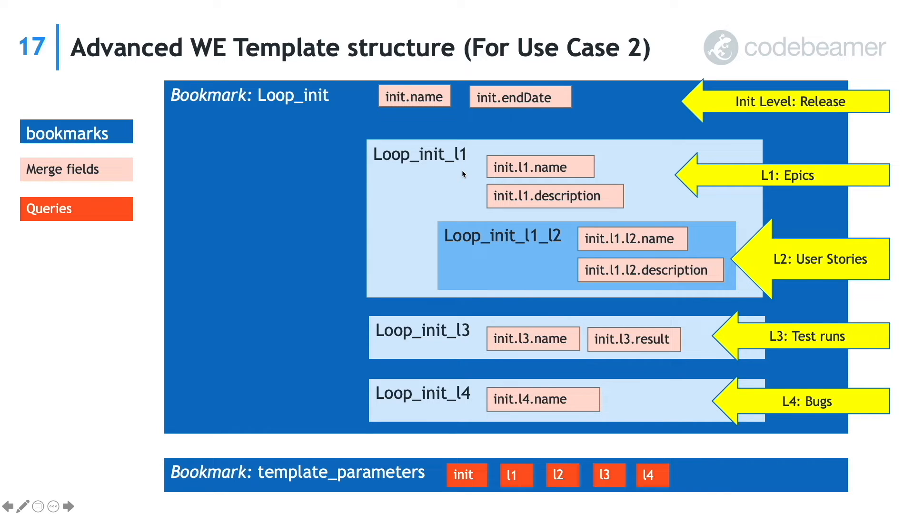
key(ctrl+Up)
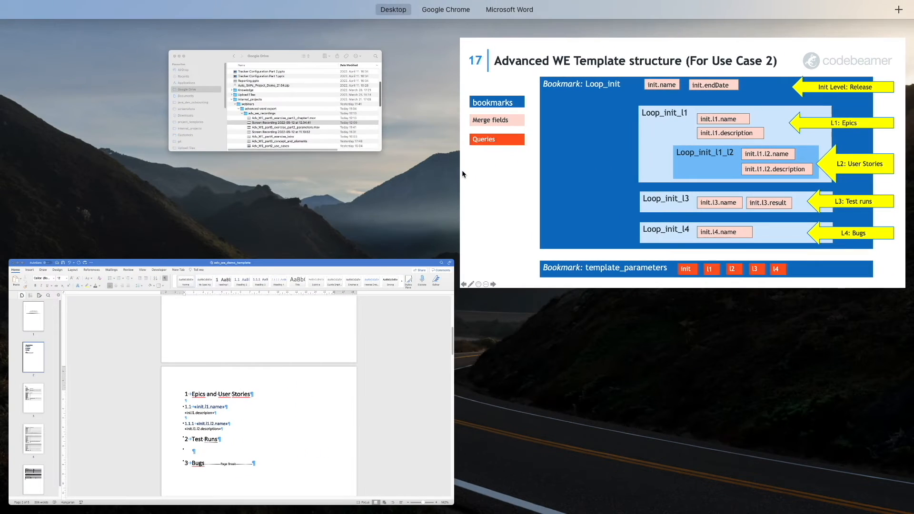
click(325, 317)
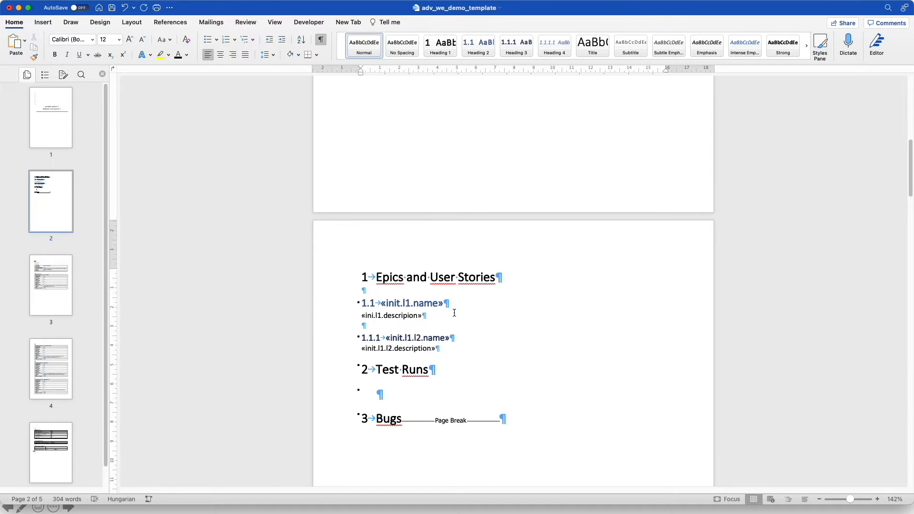
Add a blank line after «init.l1.l2.description» and select the epic block up to «init.l1.name»
click(451, 347)
key(Return)
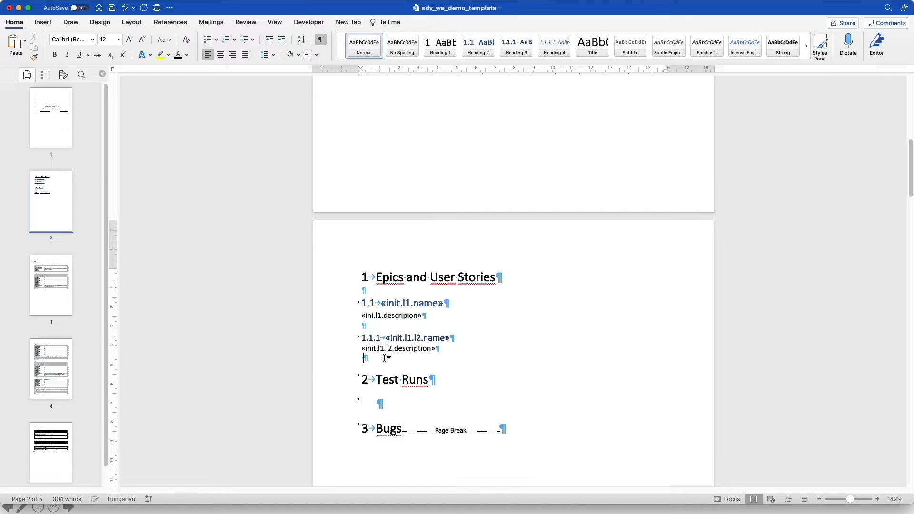
click(366, 328)
click(364, 311)
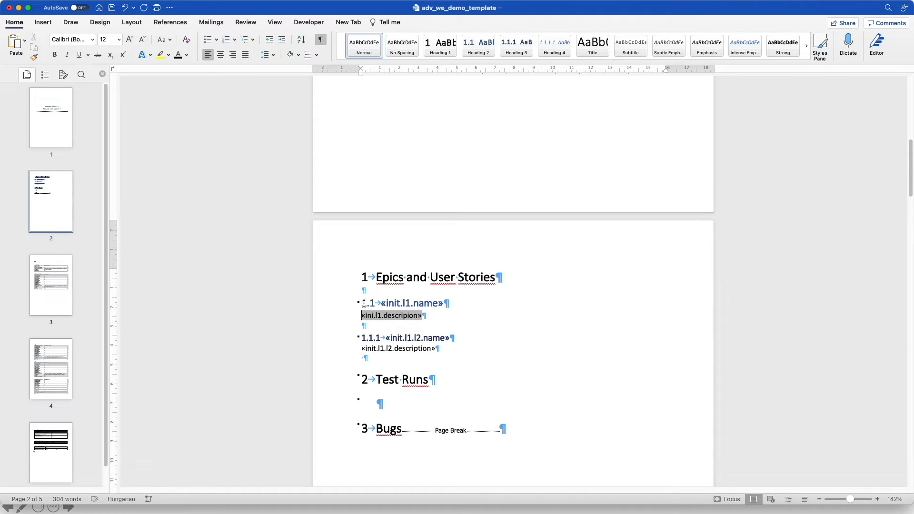
click(387, 329)
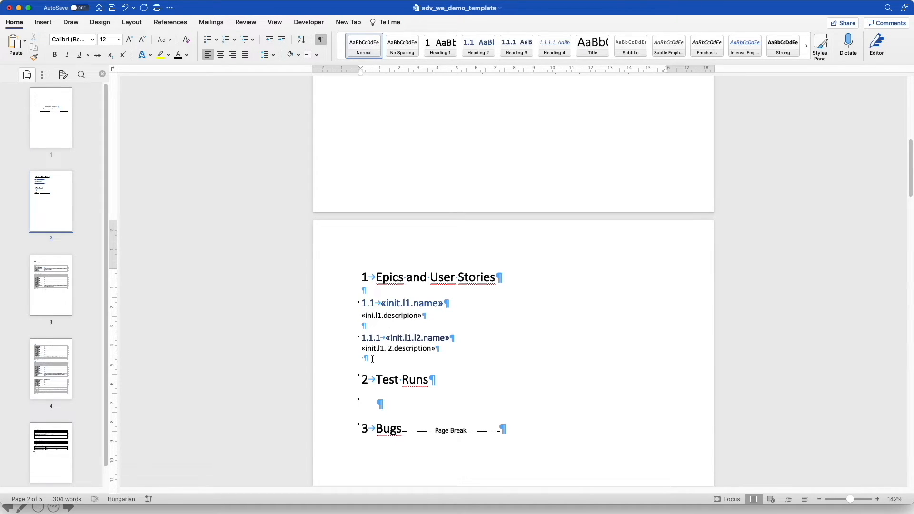
key(shift+Up)
key(shift+Up)
key(shift+Up)
key(shift+Up)
key(shift+Up)
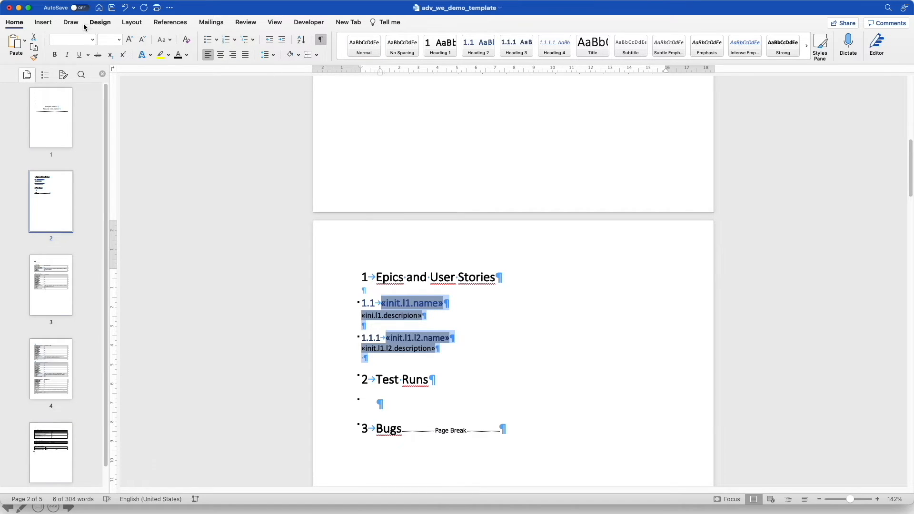
Bookmark the selected epic block as loop_init_l1, then select the user story lines
click(42, 22)
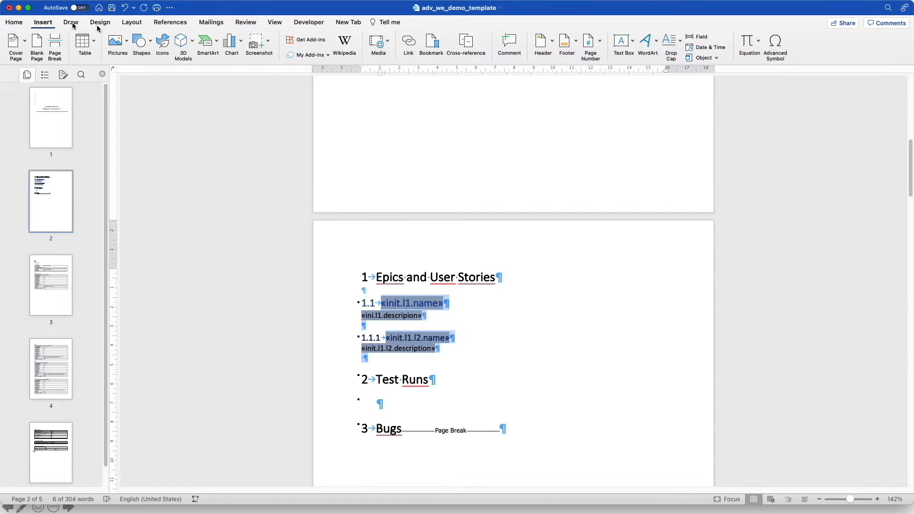
click(431, 43)
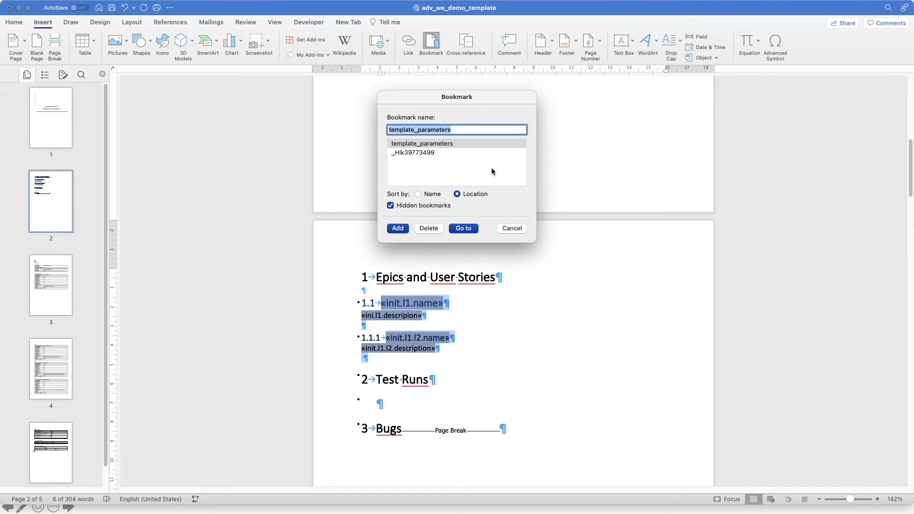
key(BackSpace)
text(loop_init_l1)
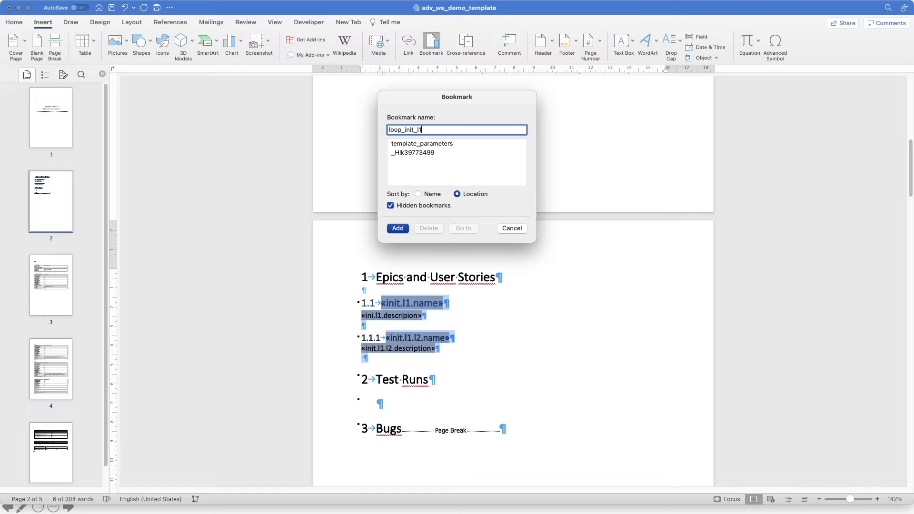
click(398, 228)
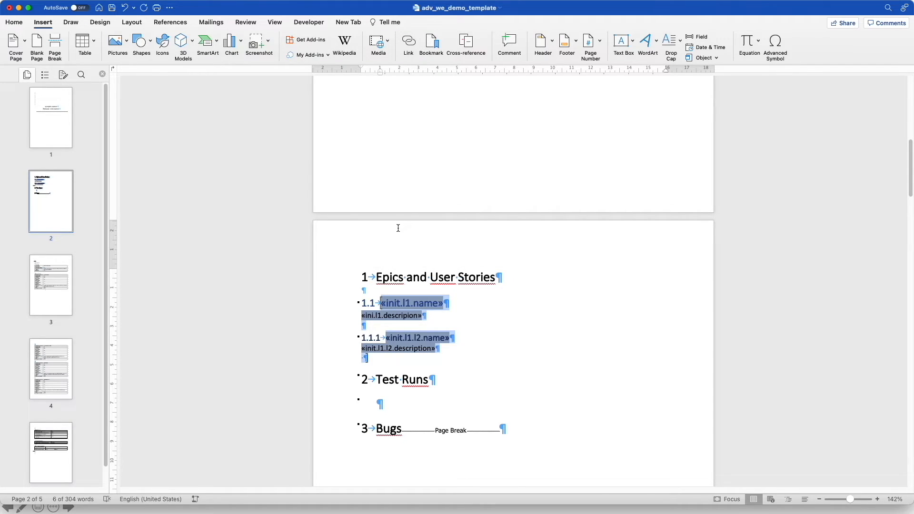
click(364, 358)
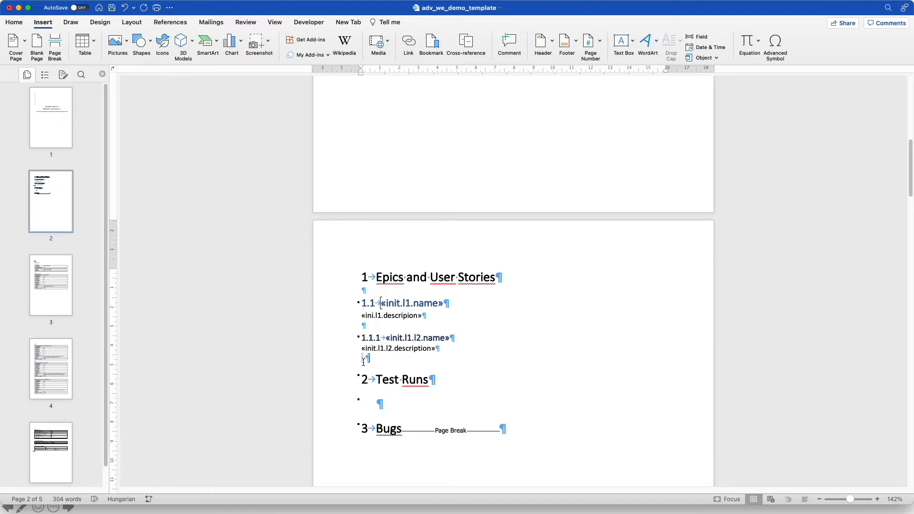
key(shift+Up)
key(shift+Up)
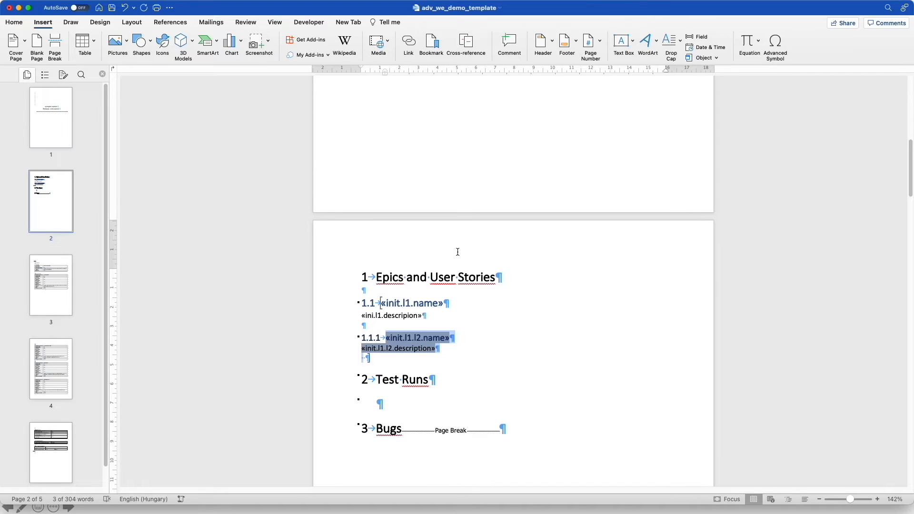
Add the bookmark loop_init_l1_l2 around the selected 1.1.1 name and description lines
click(439, 50)
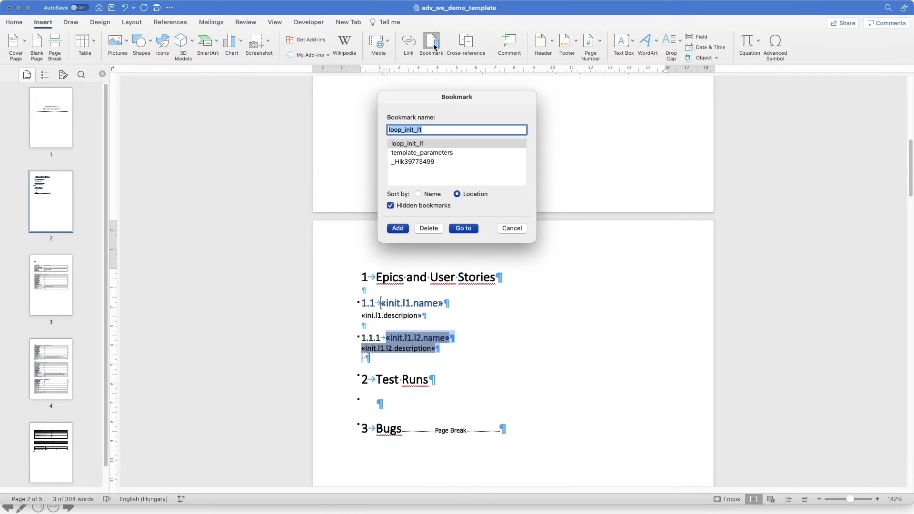
click(438, 129)
text(_)
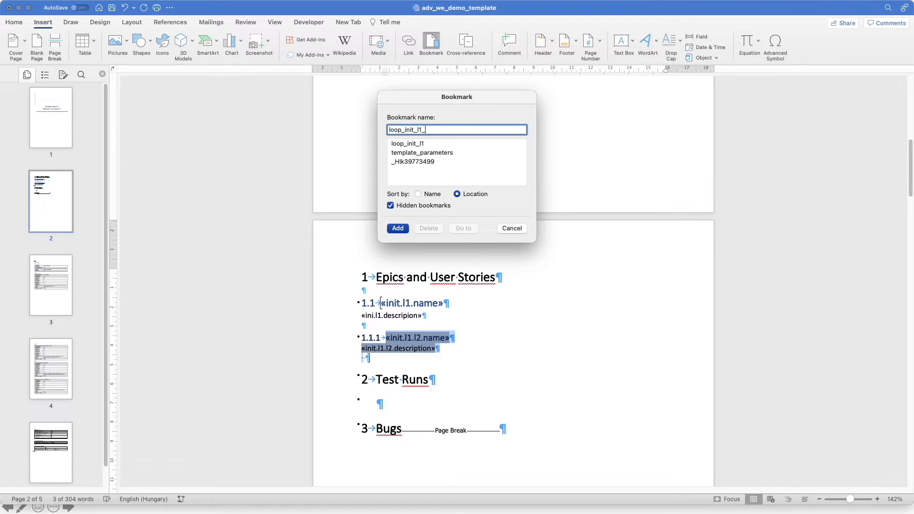
text(l2)
click(402, 229)
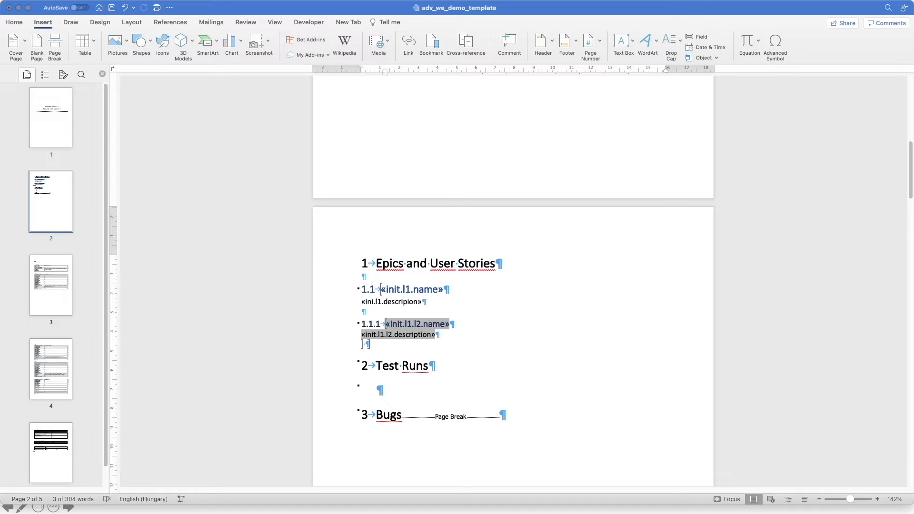
Insert a three-column, two-row table on the empty line under Test Runs
click(386, 386)
click(387, 388)
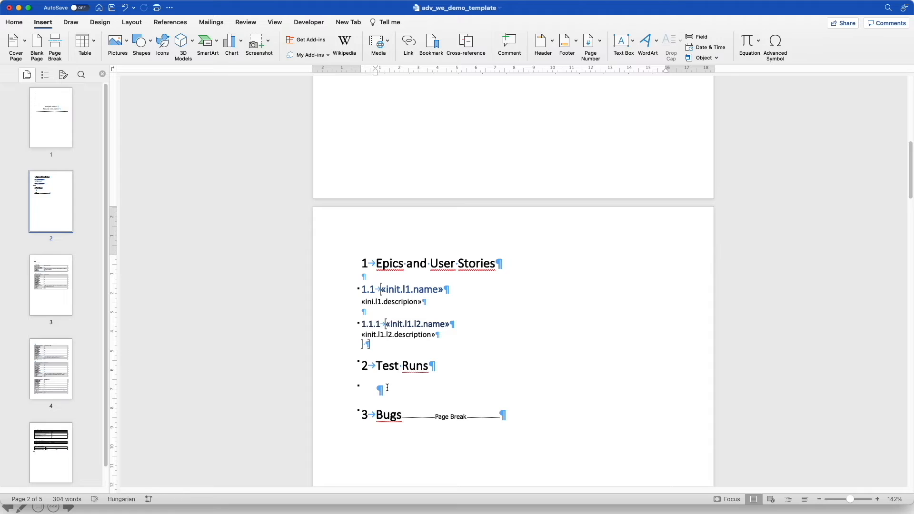
click(95, 42)
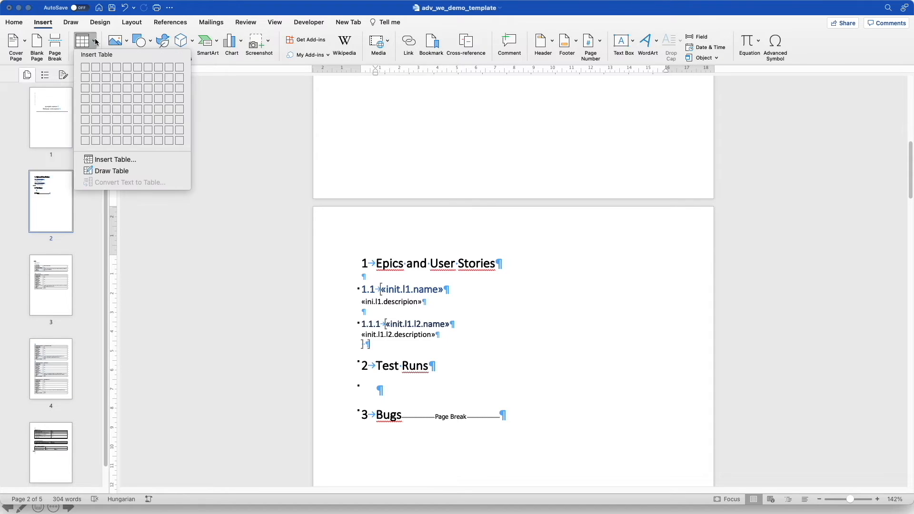
click(106, 78)
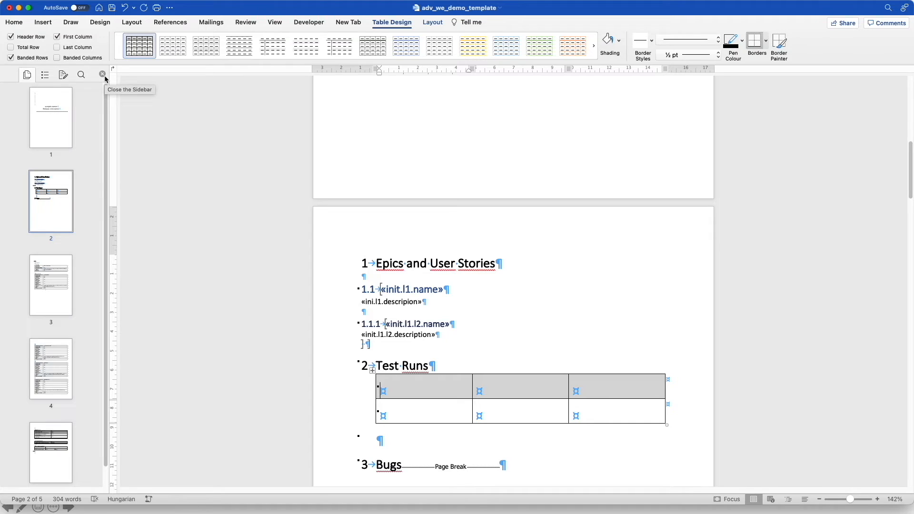
Fill the header row with Test Run Name, Test Run Time and Result
text(Test)
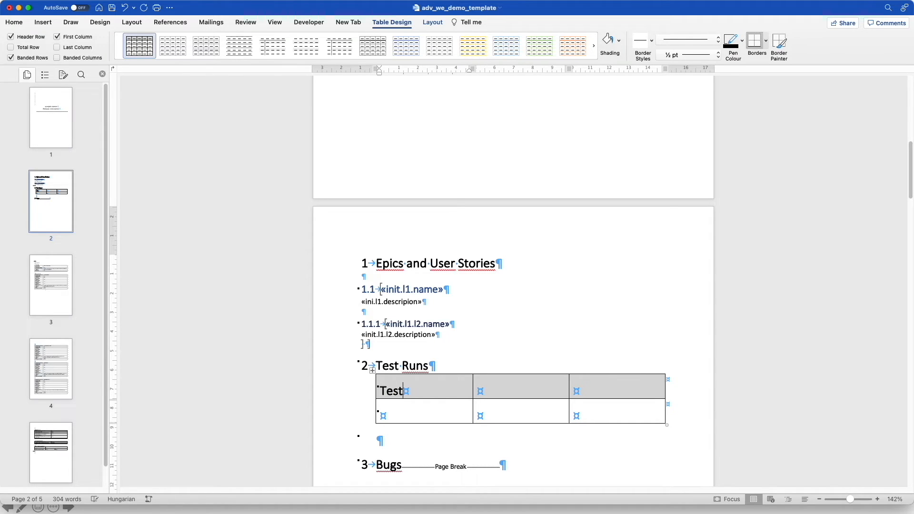
text( Run Name)
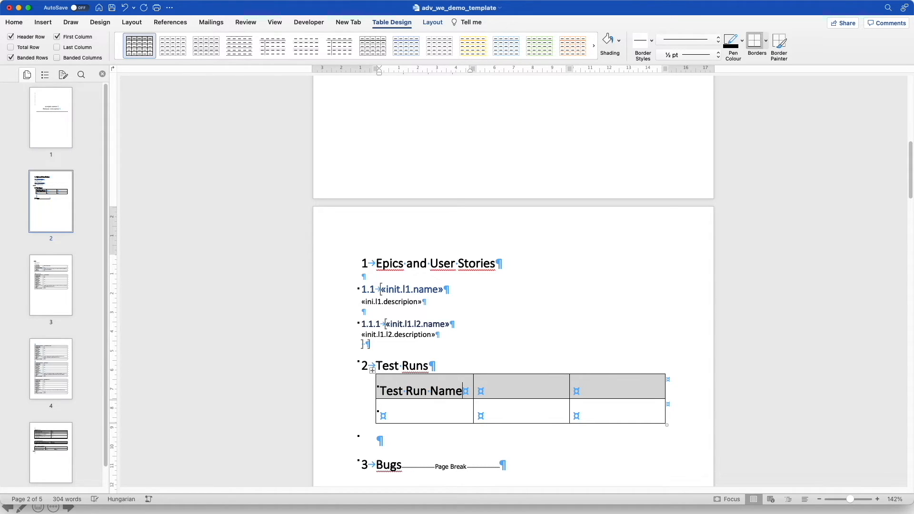
click(510, 381)
text(Tes)
key(BackSpace)
text(t Run Time)
click(628, 384)
text(Result)
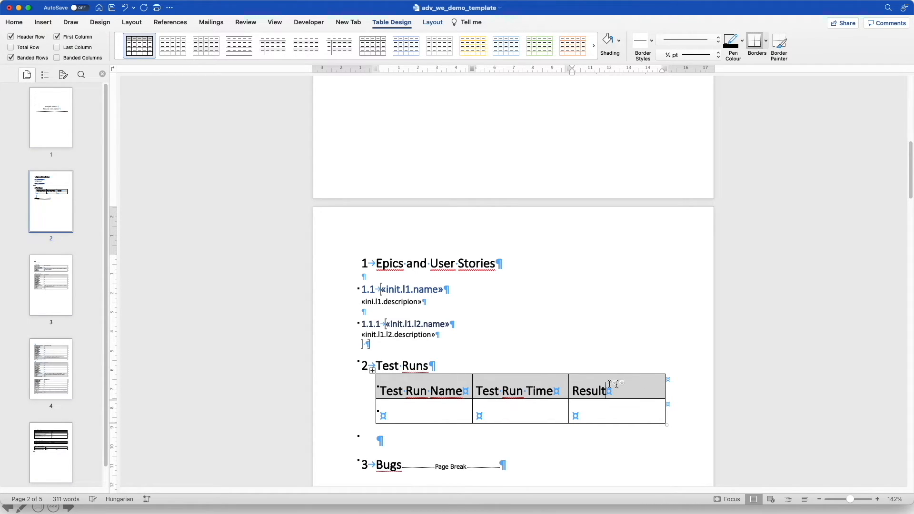
click(420, 410)
click(41, 24)
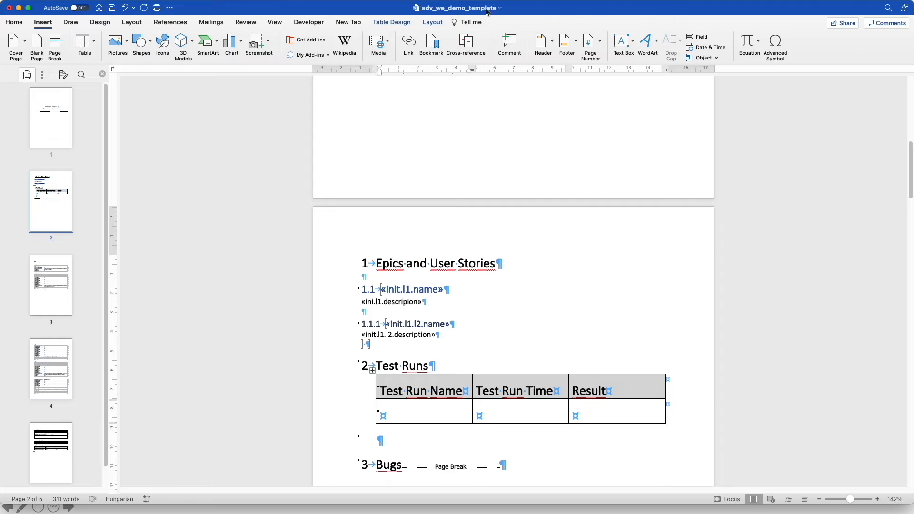
Insert the merge field init.l3.name into the first body cell
click(699, 36)
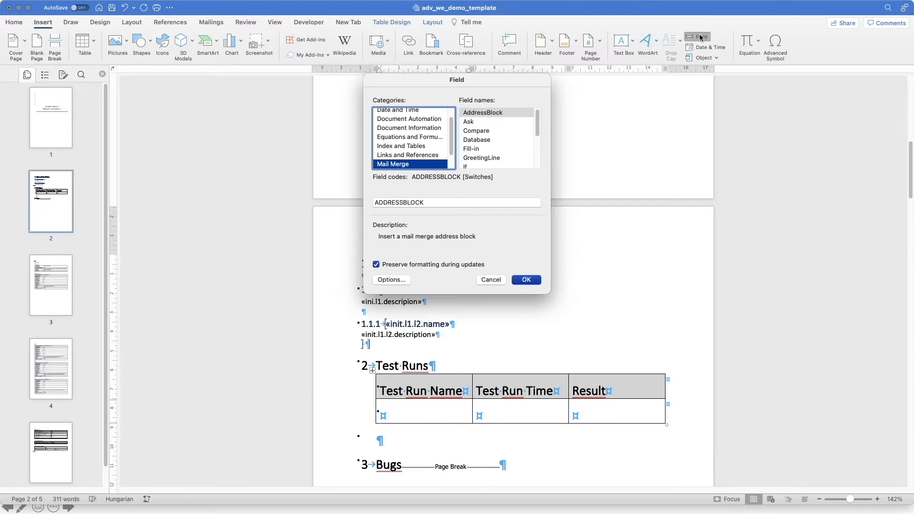
click(506, 141)
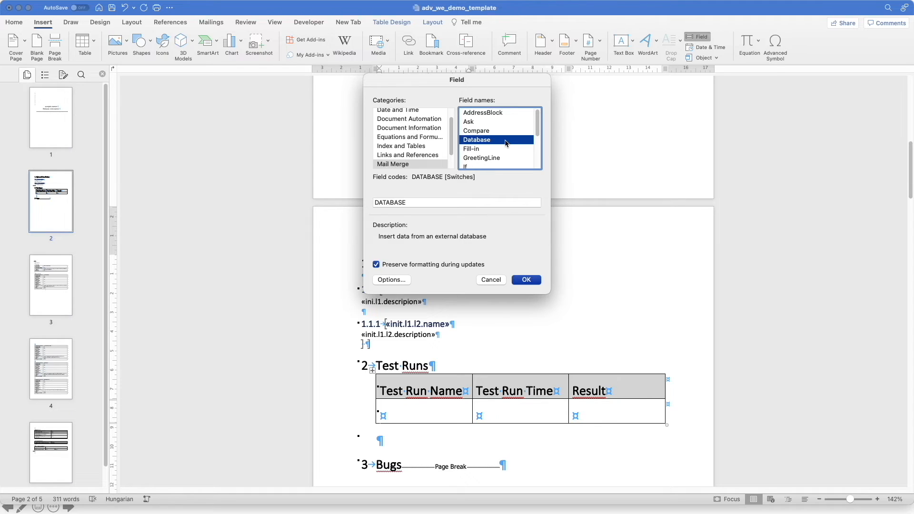
key(Down)
key(Down)
key(Down)
key(Down)
click(477, 203)
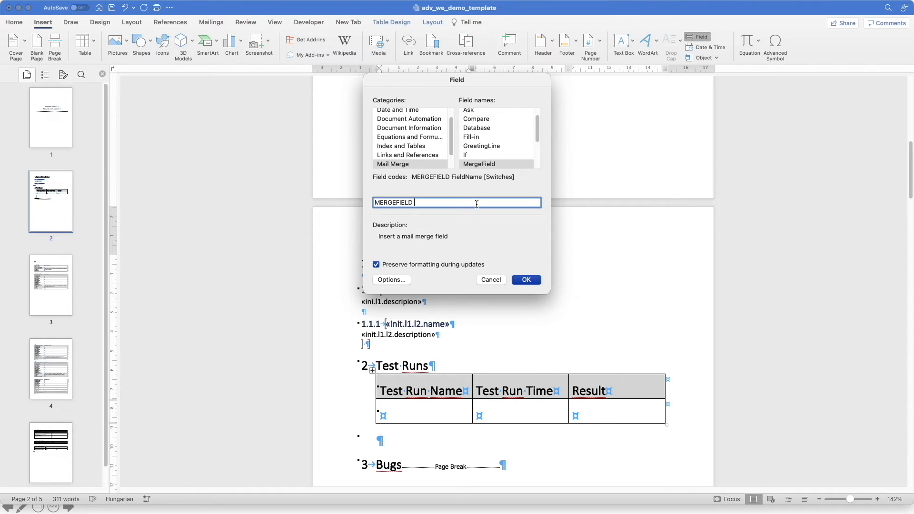
text(init.l3.name)
click(526, 280)
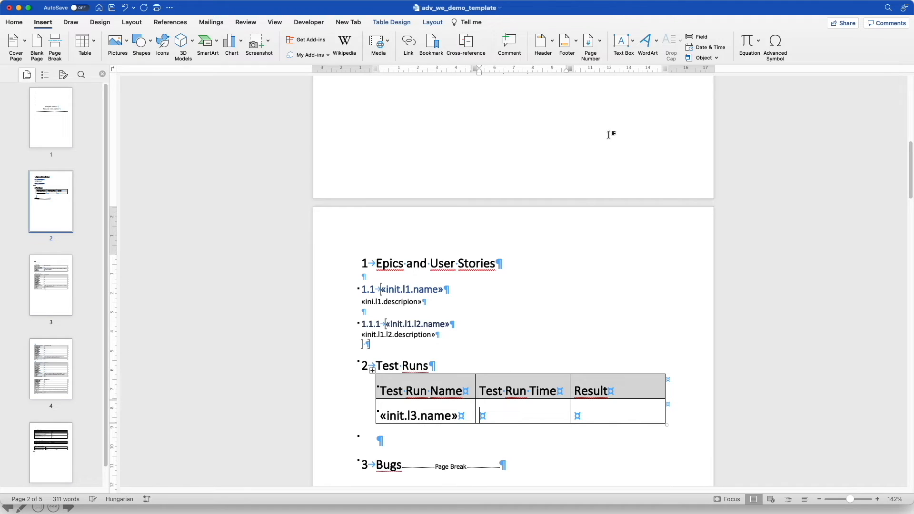
Insert the merge field ini.l3.closedAt into the Test Run Time body cell
click(698, 37)
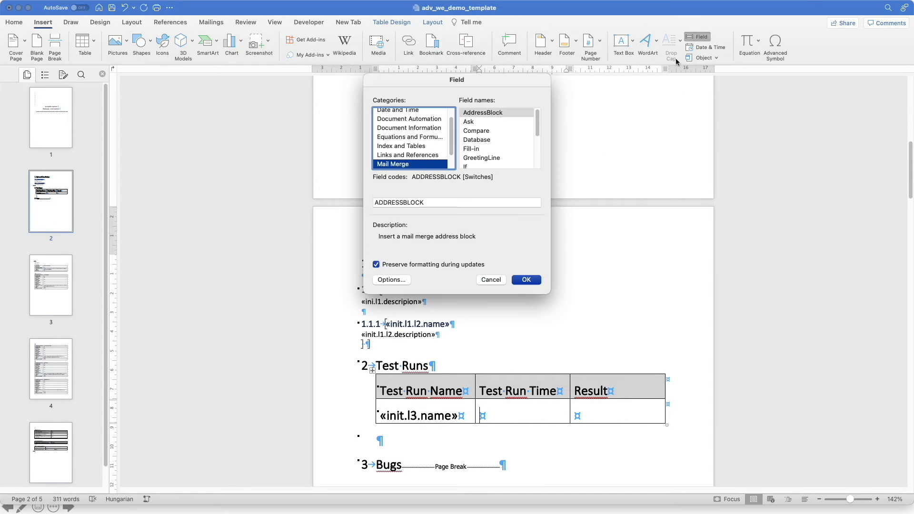
click(496, 140)
key(m)
click(453, 200)
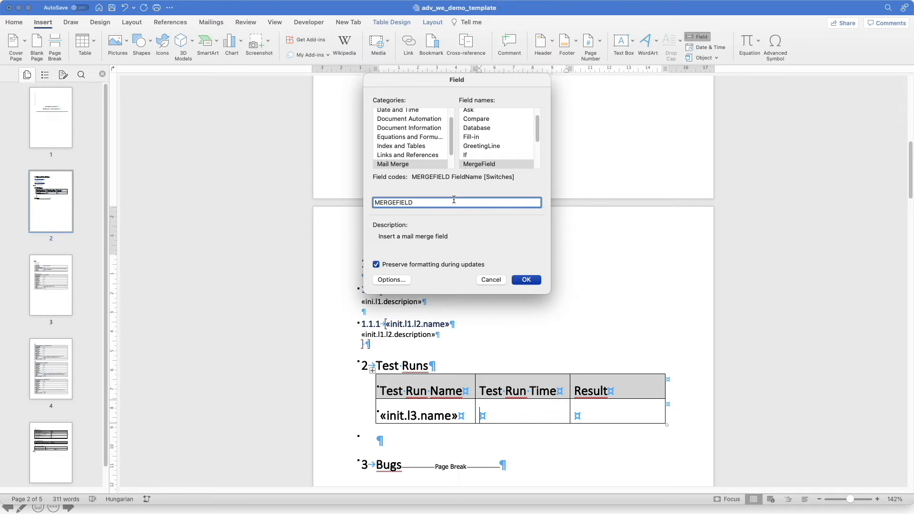
text(ini.l3.closed)
click(524, 280)
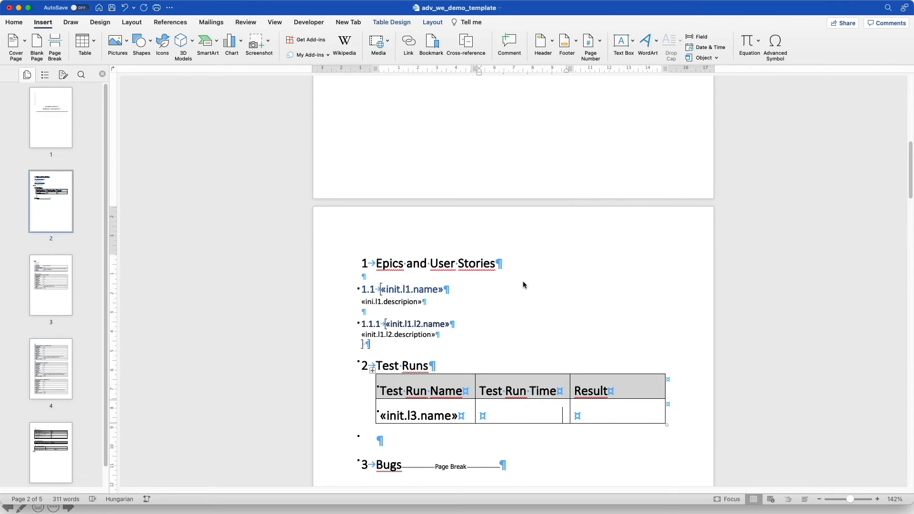
Insert the merge field init.l3.result into the Result body cell
click(698, 37)
click(482, 149)
key(Down)
key(Down)
key(Down)
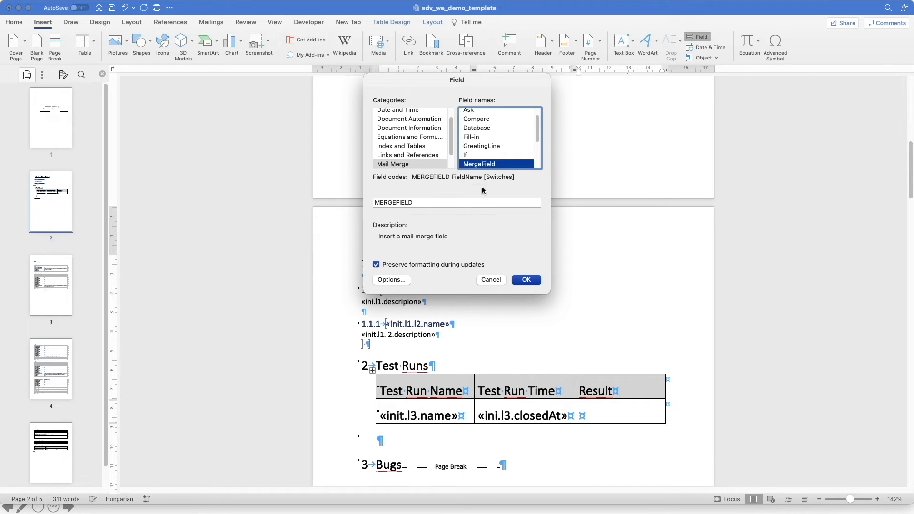
click(463, 201)
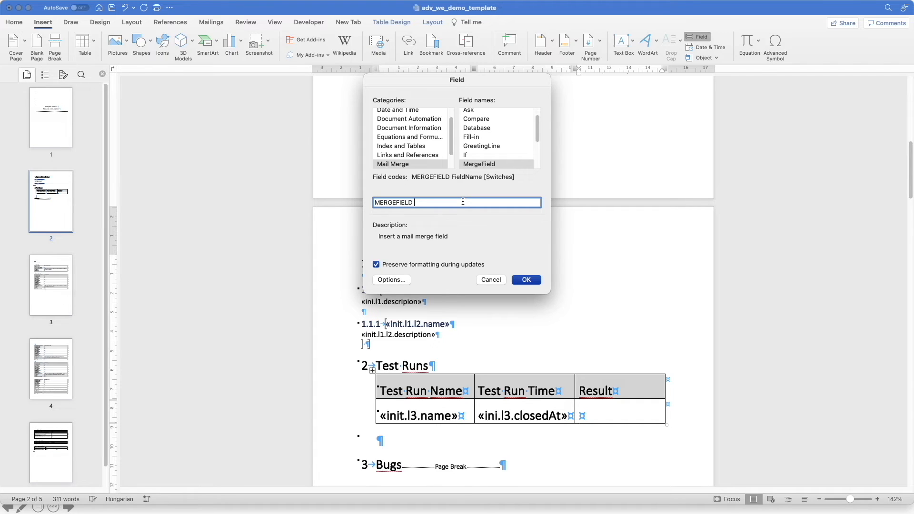
text(init.l3.result)
click(526, 279)
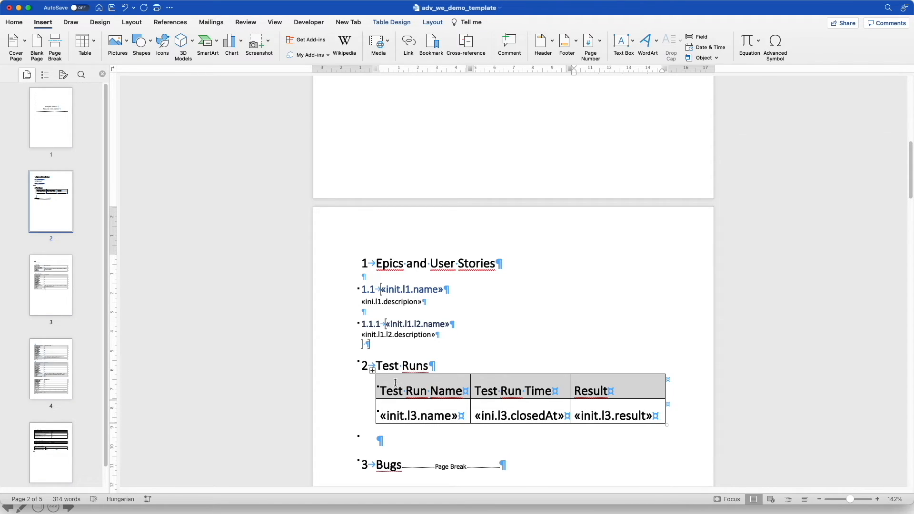
Reduce the whole Test Runs table to 11 pt and remove bold from the merge-field row
click(372, 371)
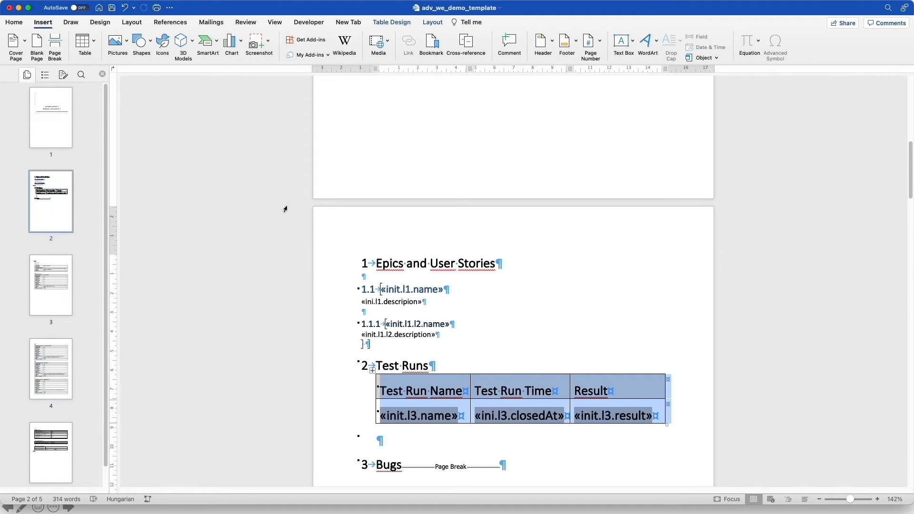
click(19, 25)
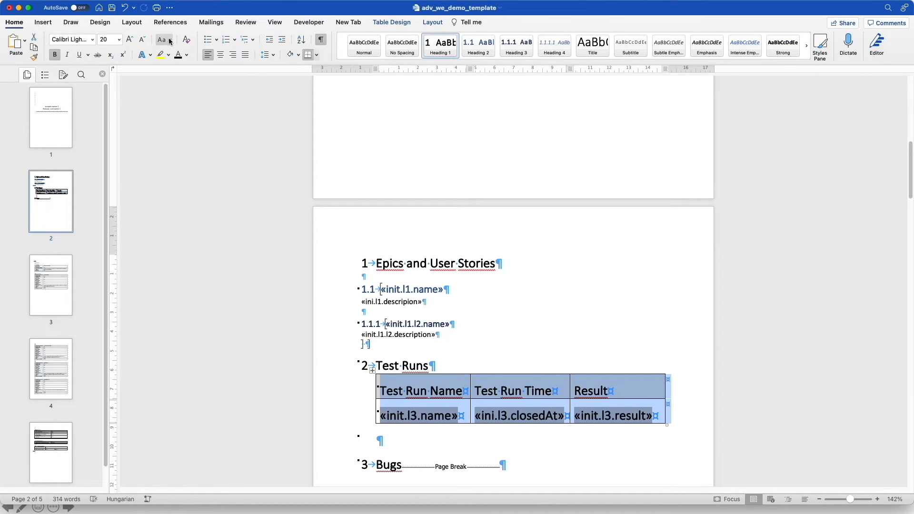
click(144, 41)
click(144, 41)
click(143, 41)
click(144, 41)
click(144, 41)
click(144, 41)
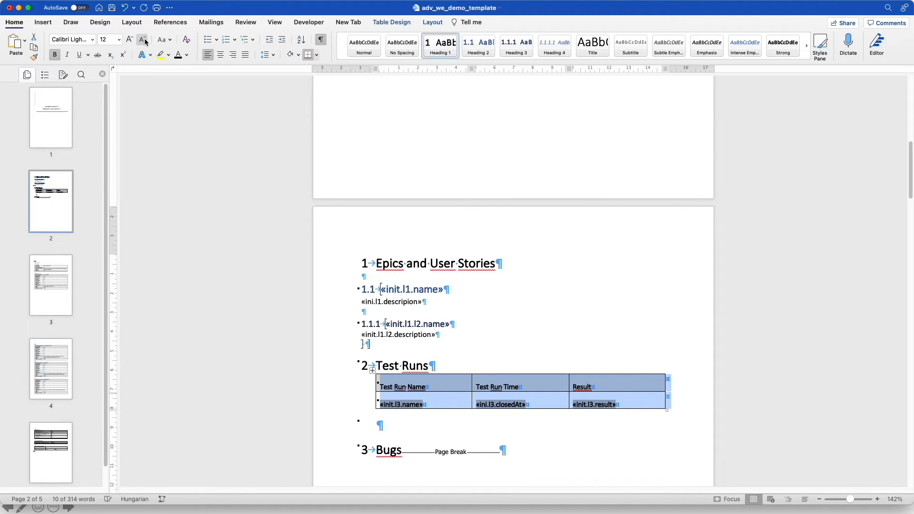
click(360, 408)
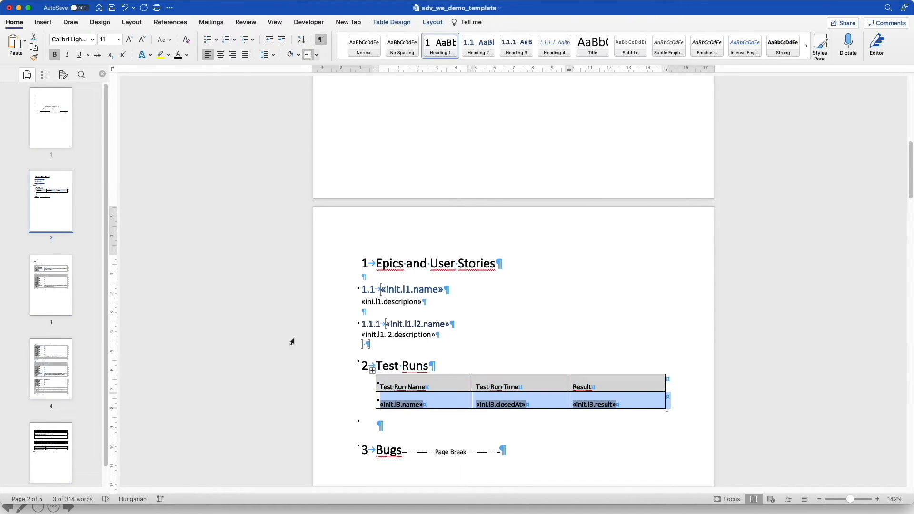
click(56, 55)
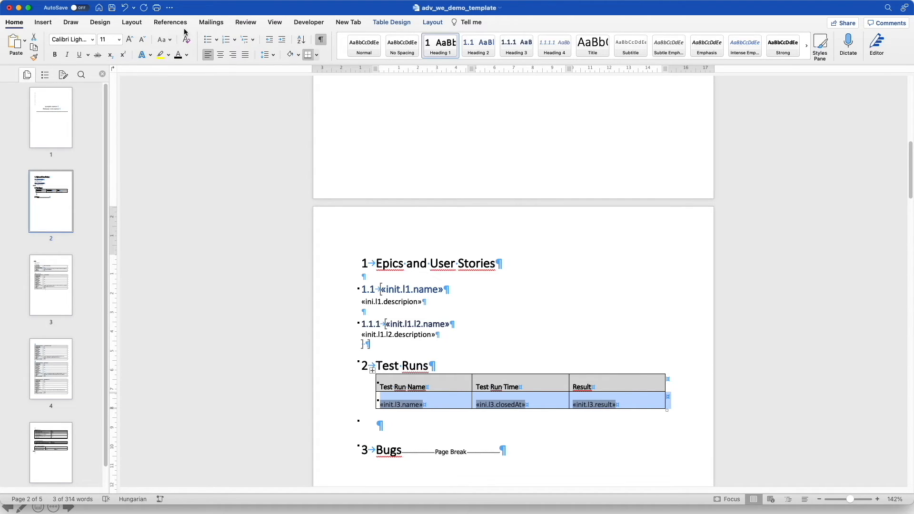
Add the bookmark loop_init_l3 to the Test Runs table's selected merge-field row
click(43, 23)
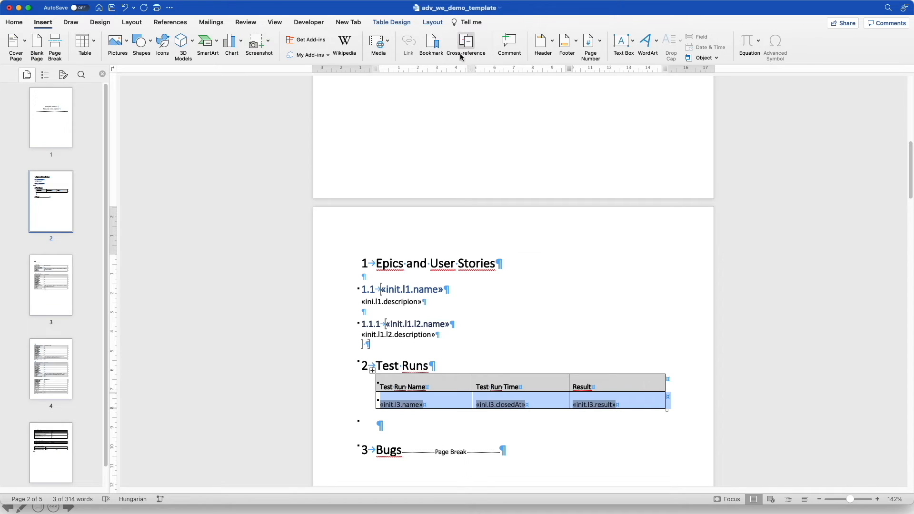
click(431, 45)
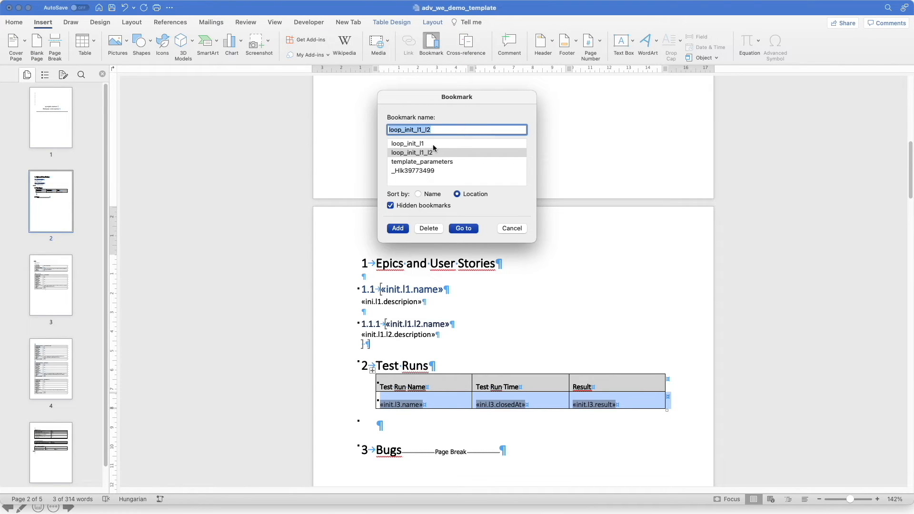
click(438, 130)
key(BackSpace)
key(BackSpace)
key(BackSpace)
key(BackSpace)
key(BackSpace)
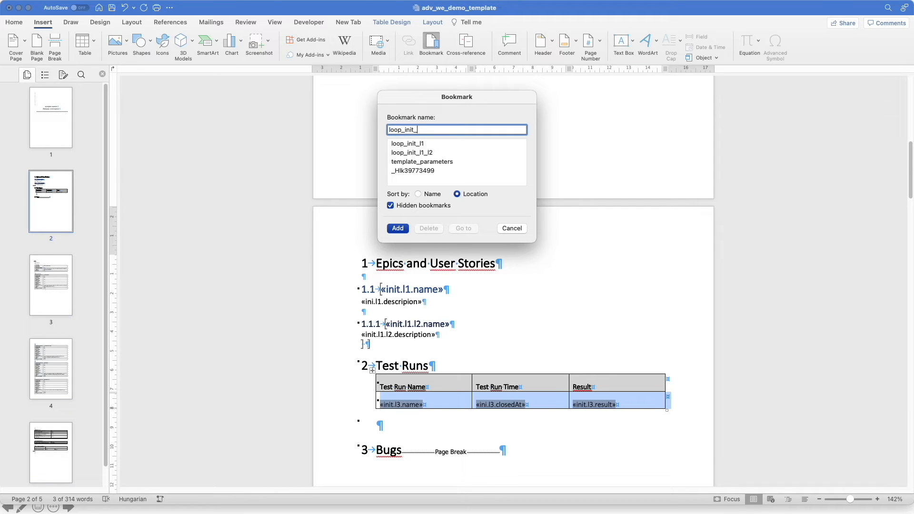
text(l3)
click(400, 228)
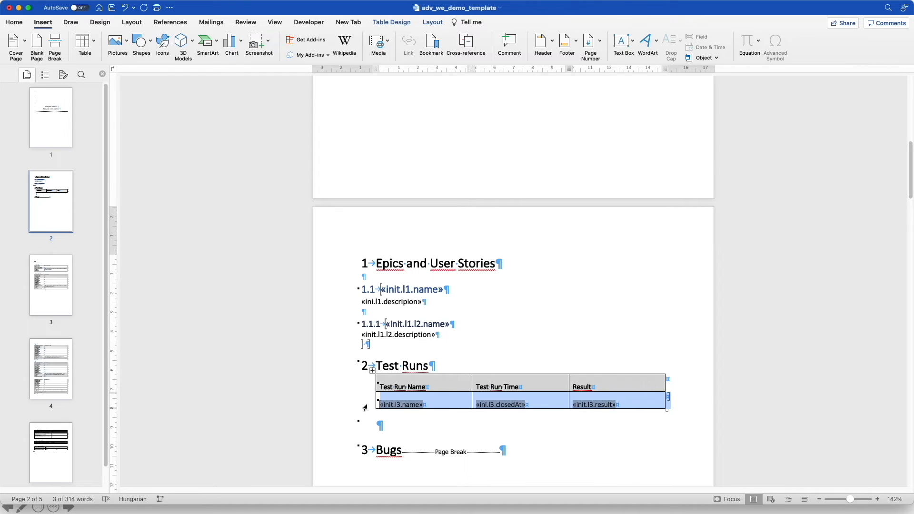
scroll(501, 246, down, 2)
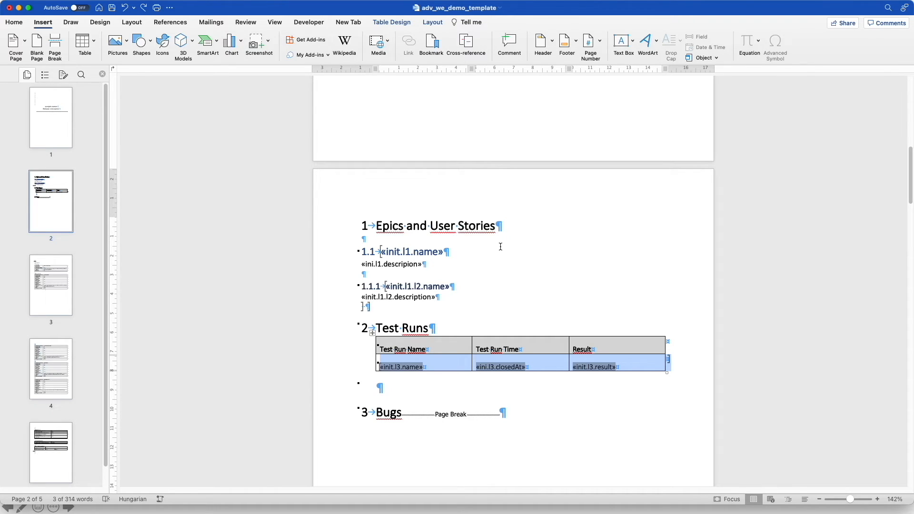
Add an unnumbered line after the Bugs heading and insert a 1×3 table there
click(401, 412)
key(Return)
key(Return)
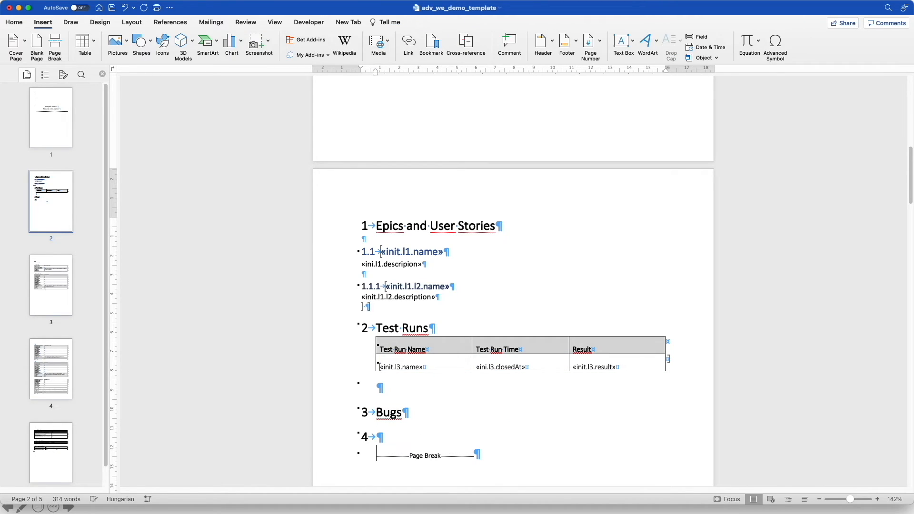
click(388, 434)
key(BackSpace)
click(93, 42)
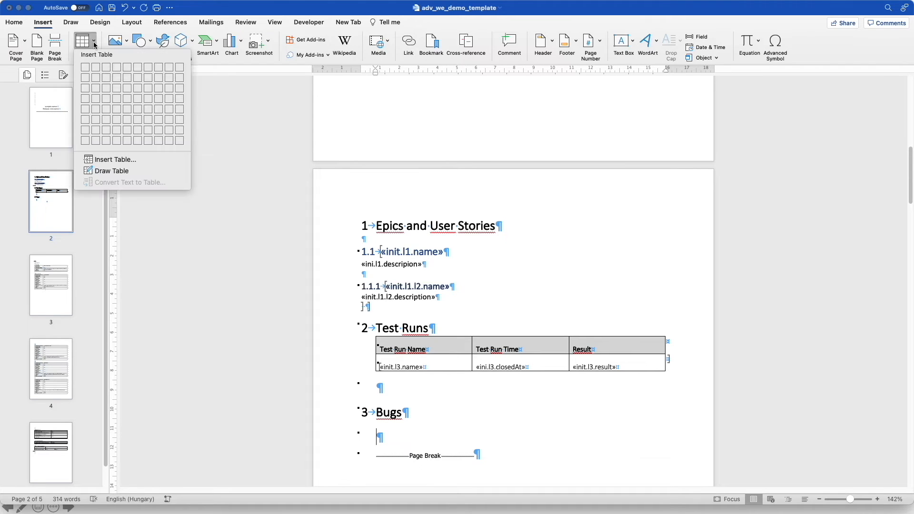
click(86, 88)
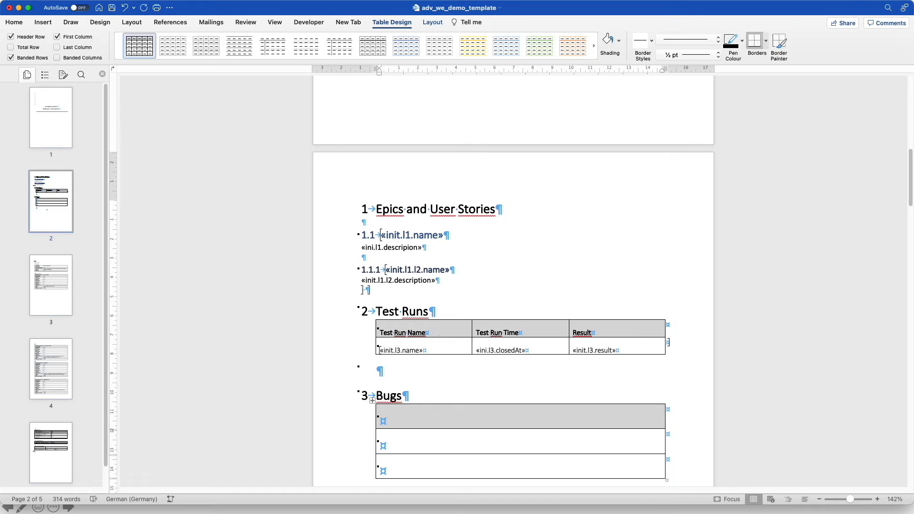
scroll(509, 412, down, 1)
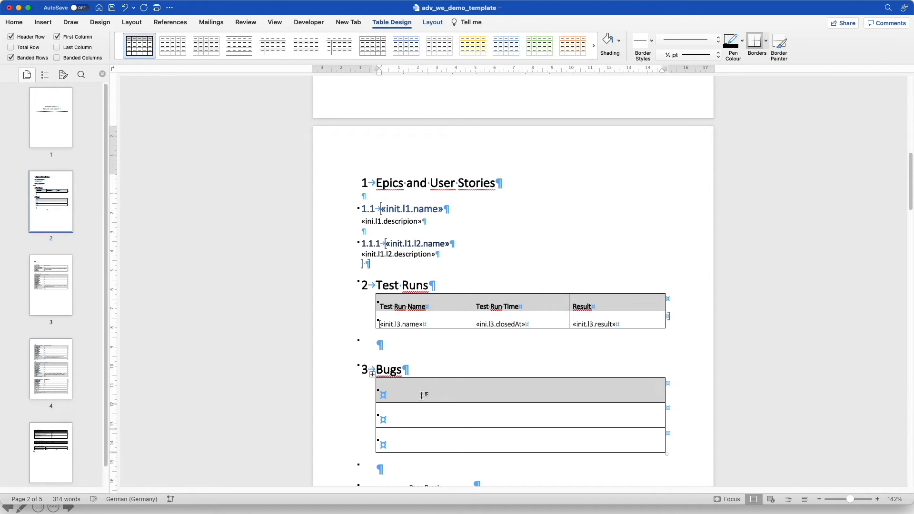
Insert the merge field init.l4.name into the Bugs table's first row
click(42, 23)
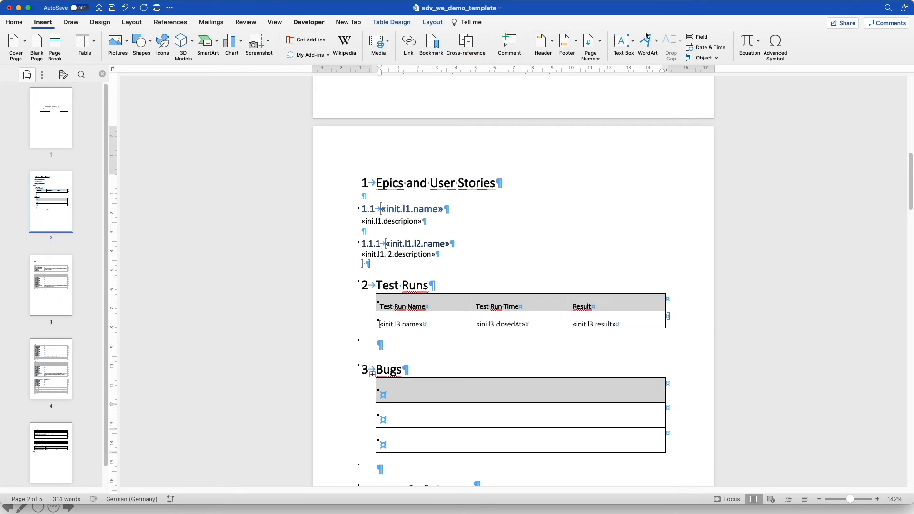
click(698, 37)
click(492, 149)
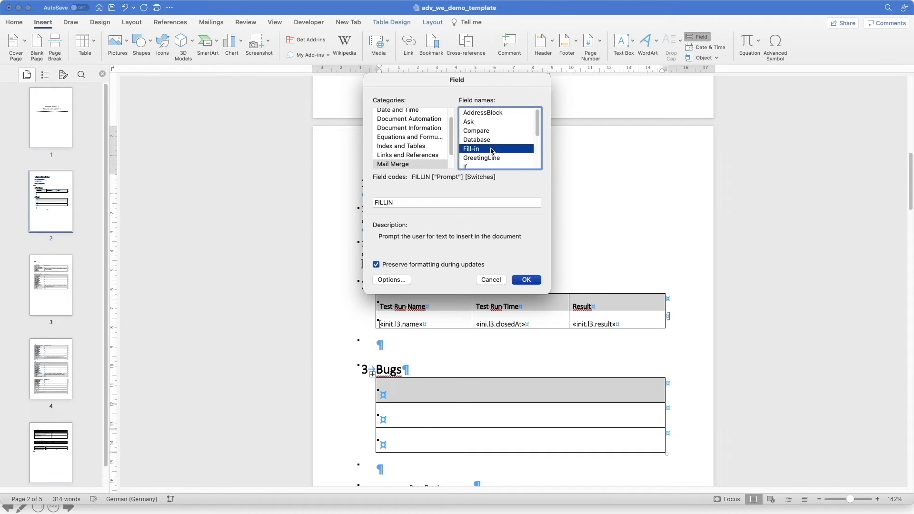
key(Down)
key(Down)
key(Down)
click(435, 203)
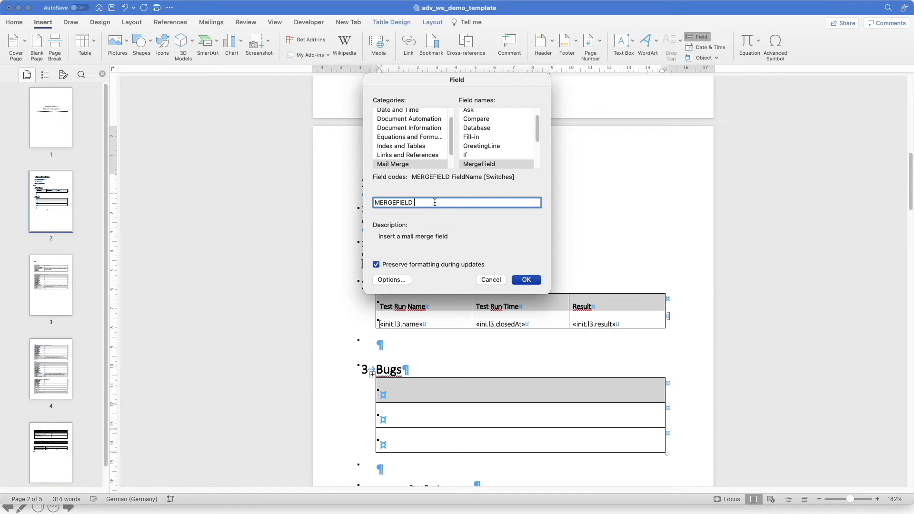
text(init.l4.name)
click(537, 281)
Insert the merge field init.l4.id into the Bugs table's second row
click(406, 418)
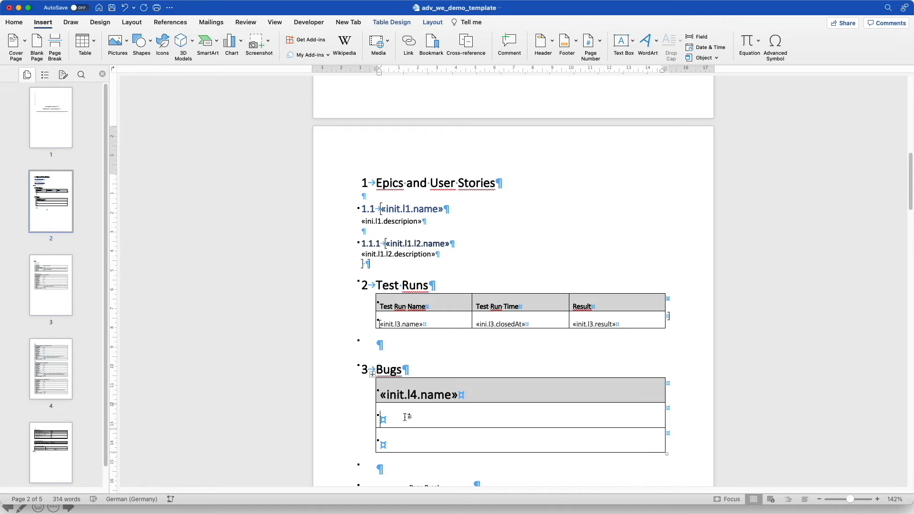
click(695, 37)
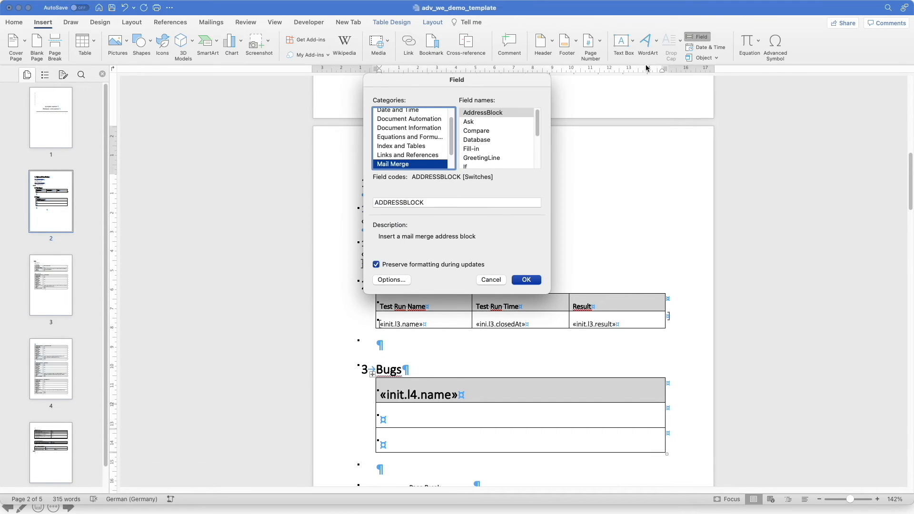
click(501, 137)
key(m)
click(471, 202)
text(init.l4)
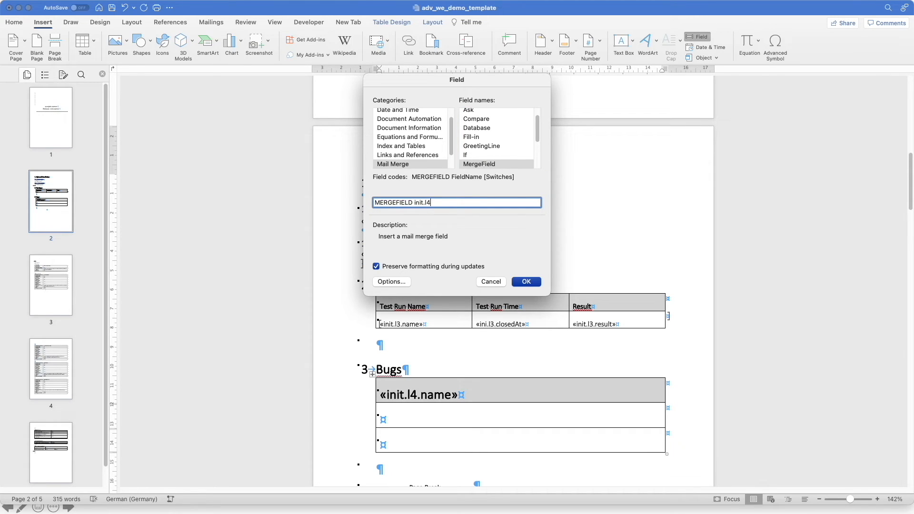
text(.id)
click(526, 281)
Insert the merge field init.l4.submittedAt into the Bugs table's third row
click(424, 444)
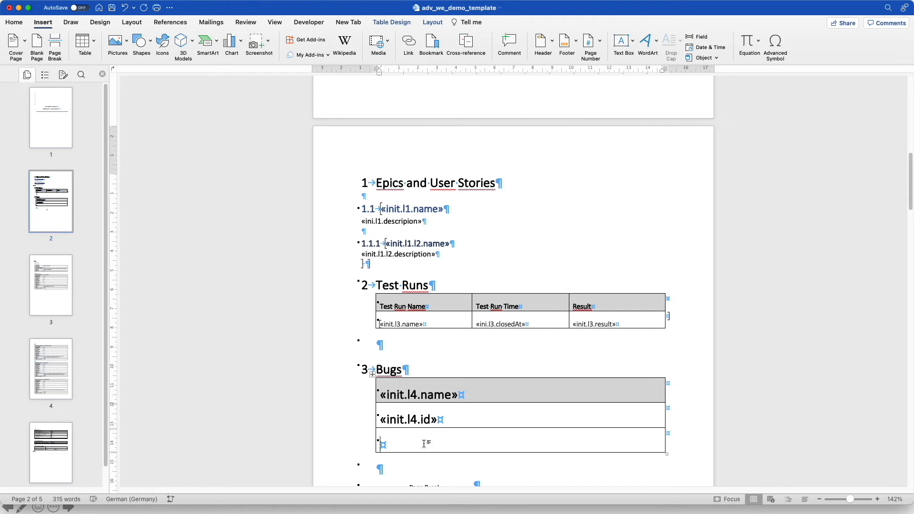
click(698, 37)
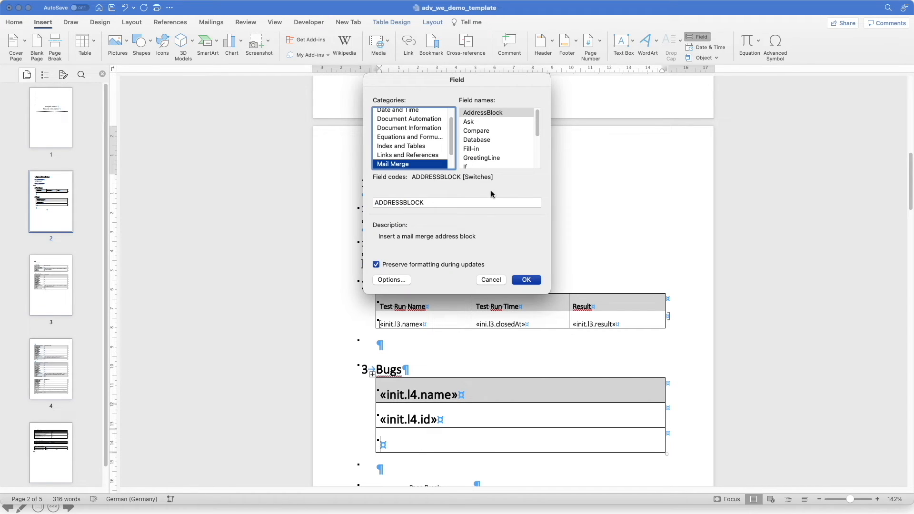
click(484, 133)
key(m)
click(444, 202)
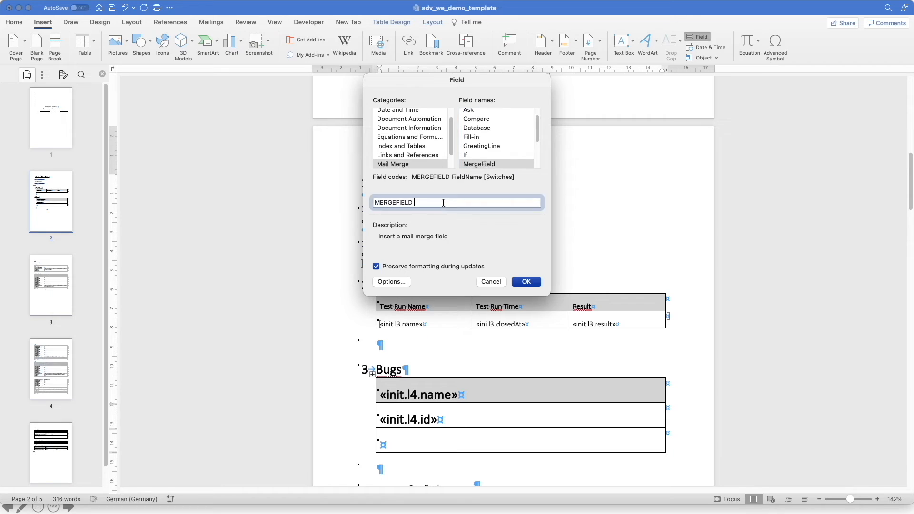
text(init)
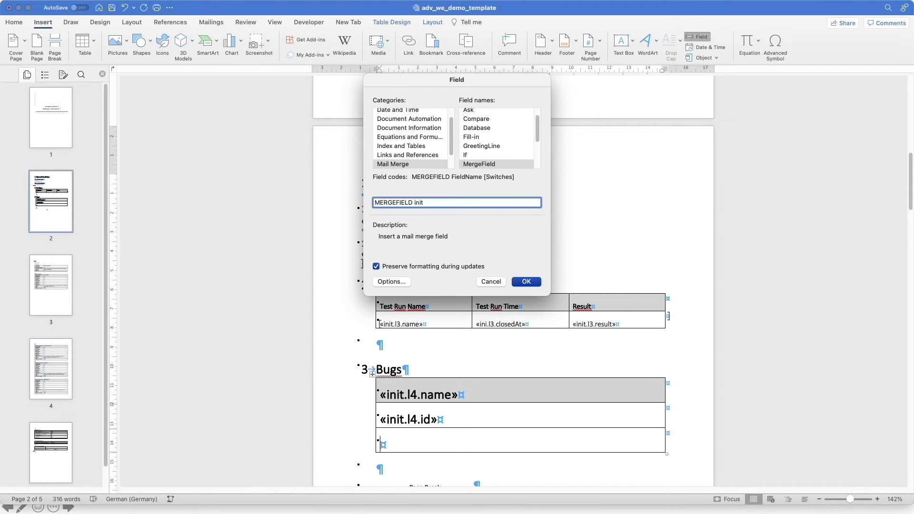
text(.l4.submittedAt)
click(524, 281)
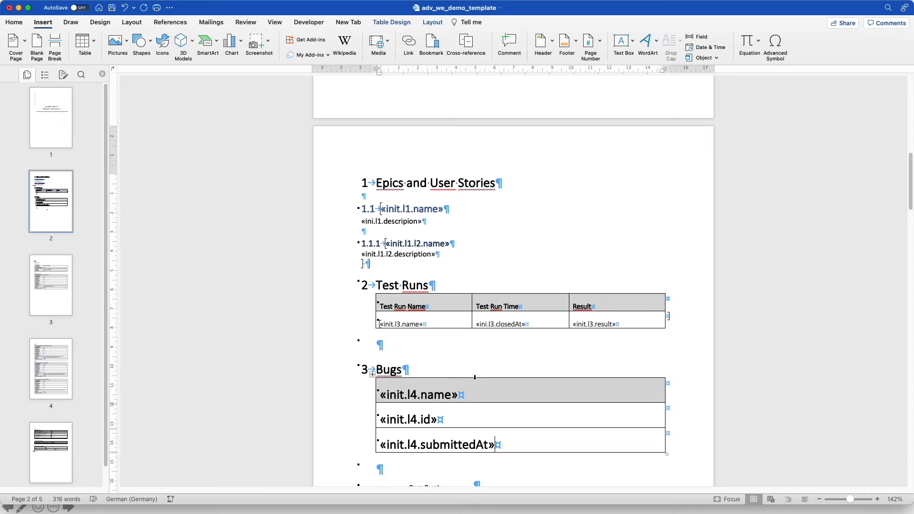
click(436, 375)
key(Up)
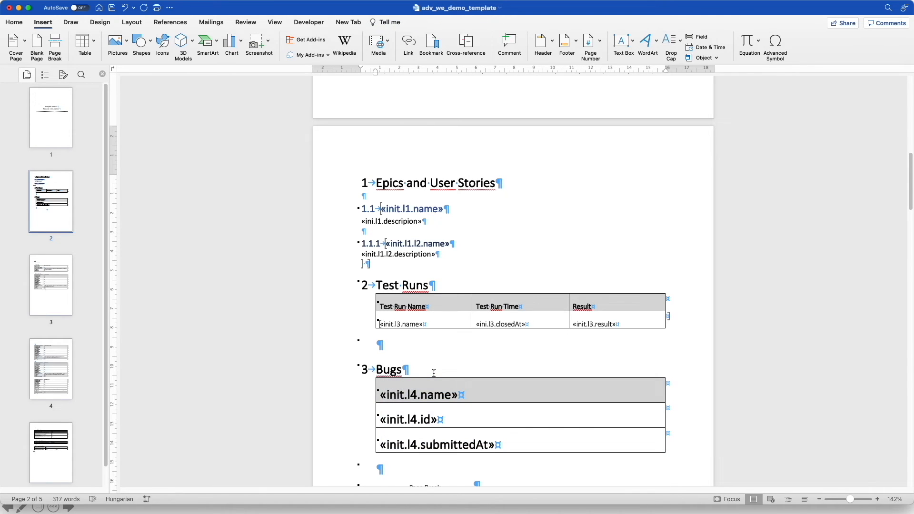
Add an empty paragraph above the Bugs table, then make its text 12 pt and not bold
key(Return)
key(Return)
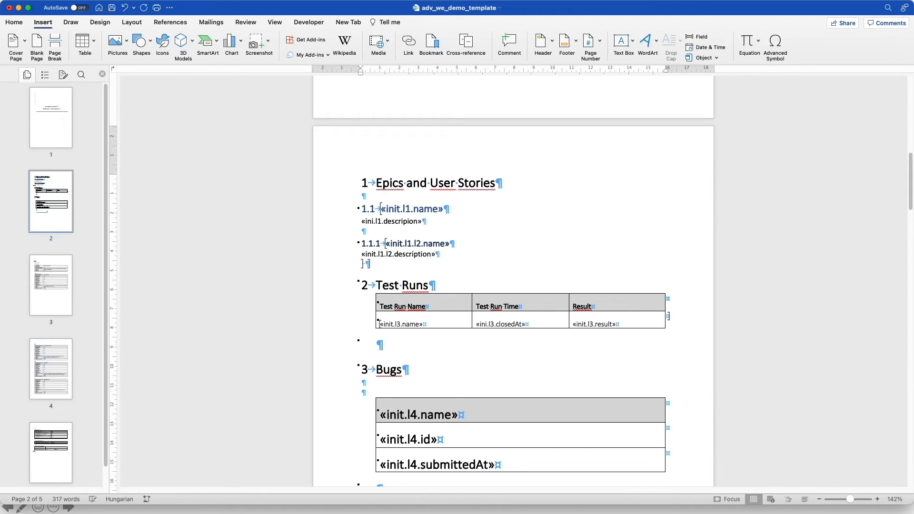
scroll(514, 286, down, 2)
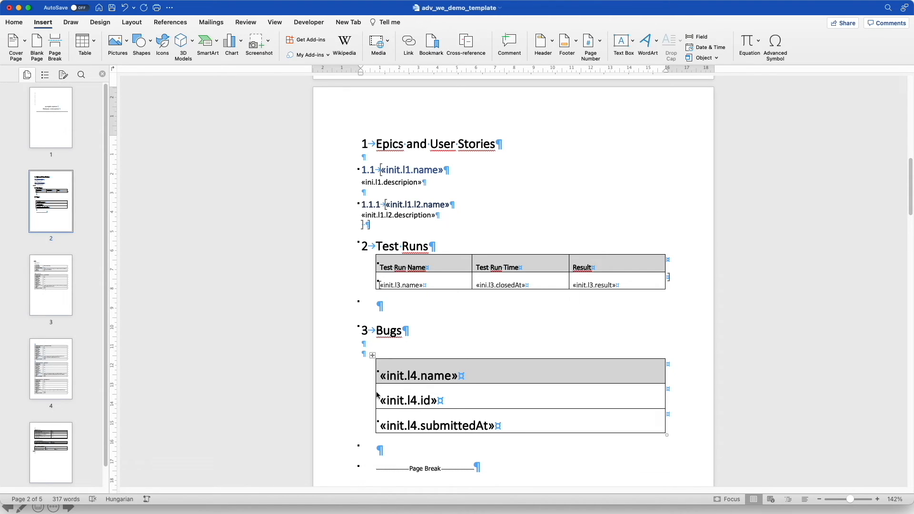
click(374, 357)
click(373, 356)
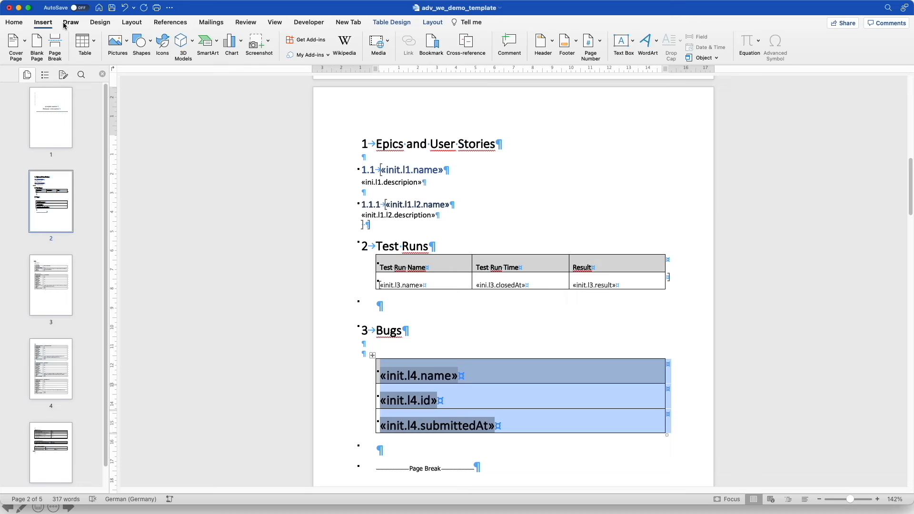
click(14, 22)
click(143, 42)
click(143, 43)
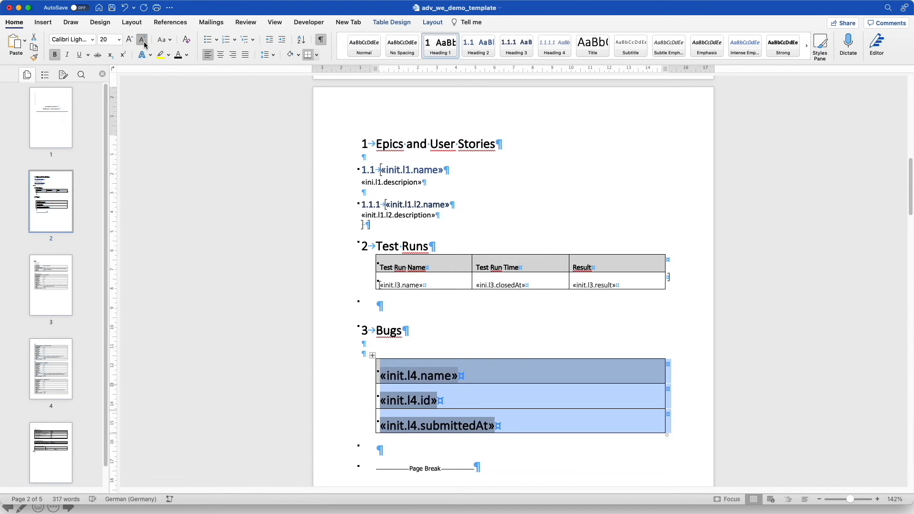
click(145, 43)
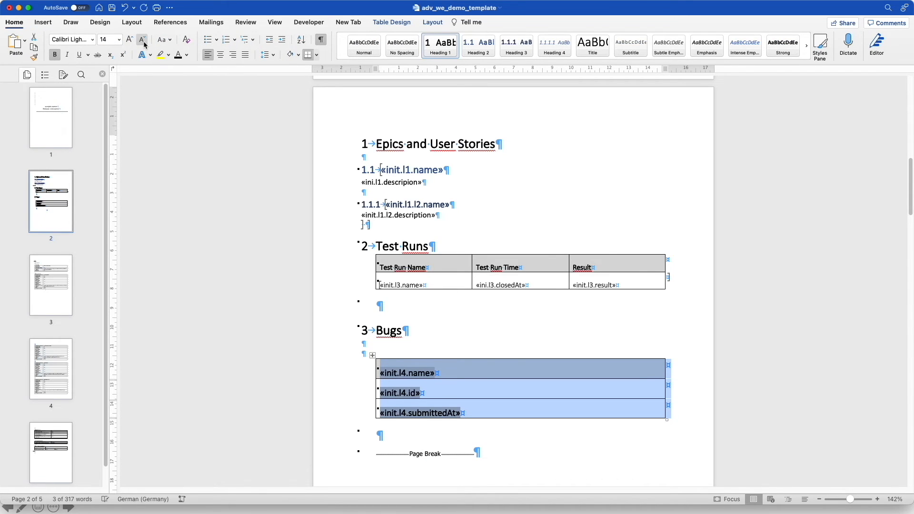
click(144, 43)
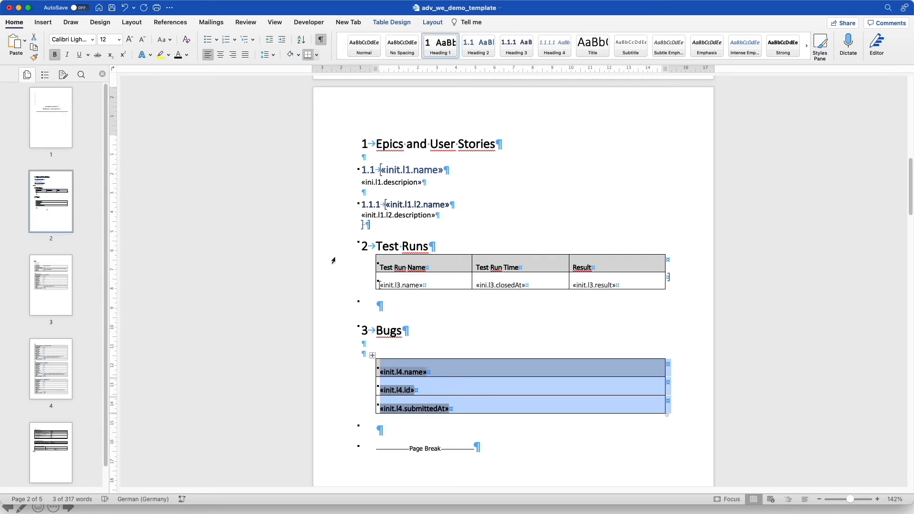
click(53, 56)
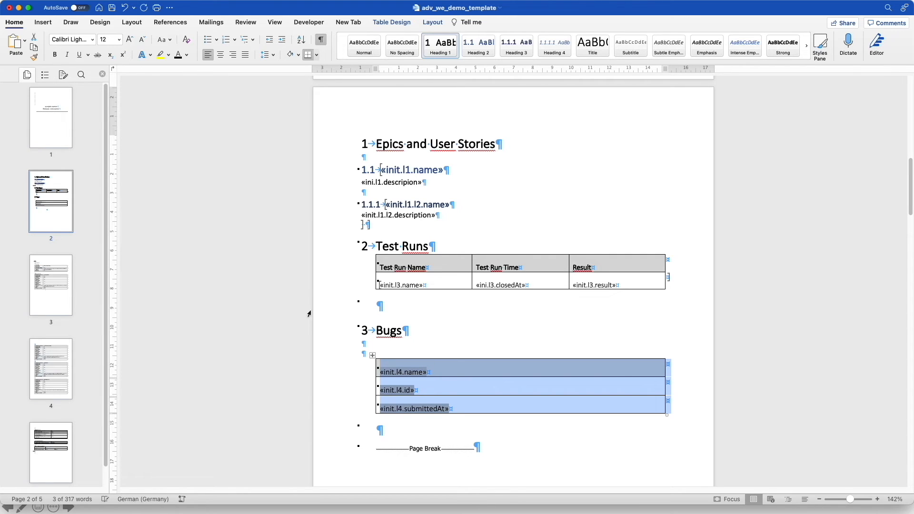
click(438, 368)
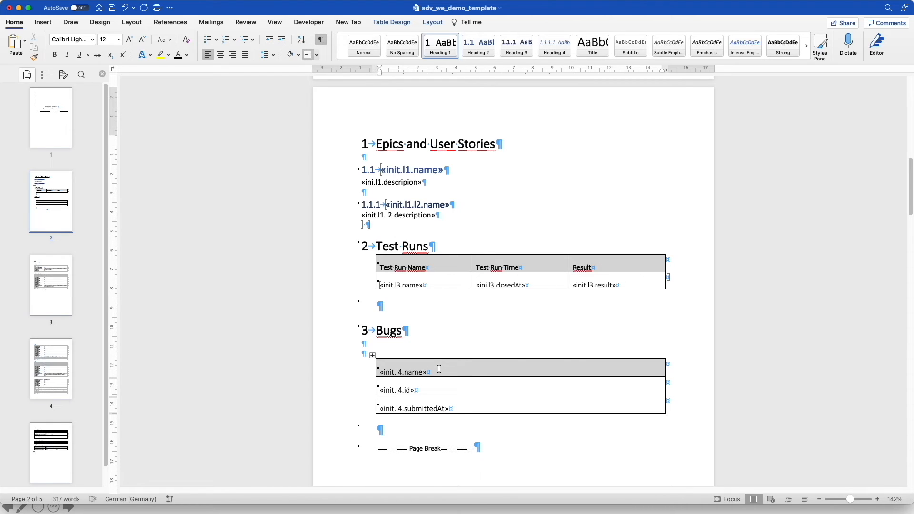
Apply Heading 2 to the Bugs table's first row so it reads '3.1 «init.l4.name»'
click(382, 372)
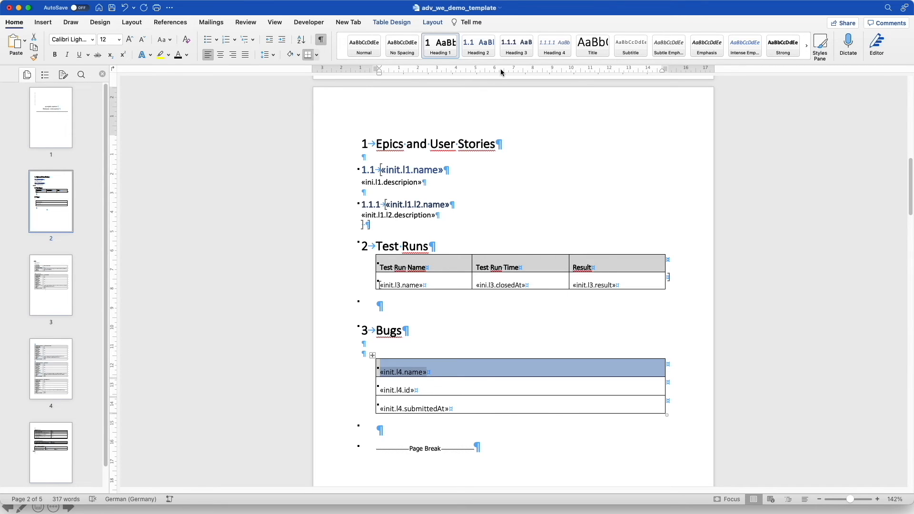
click(487, 50)
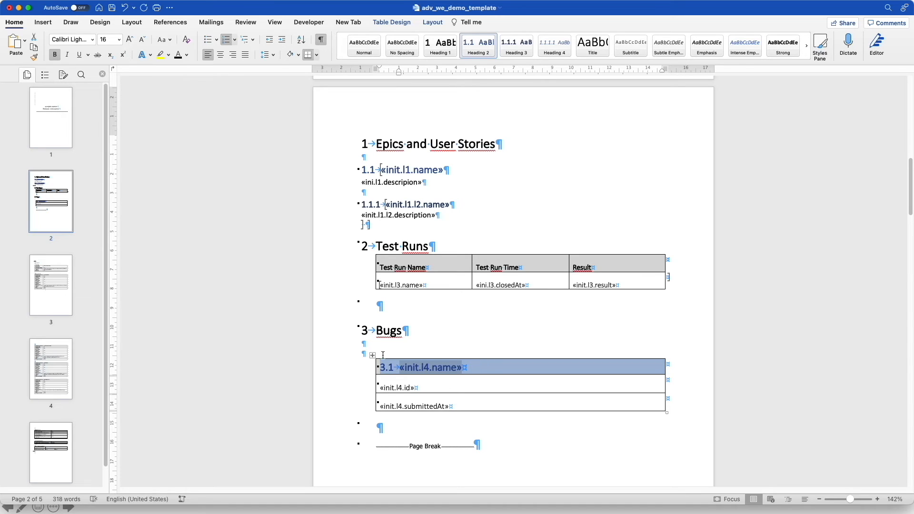
click(365, 350)
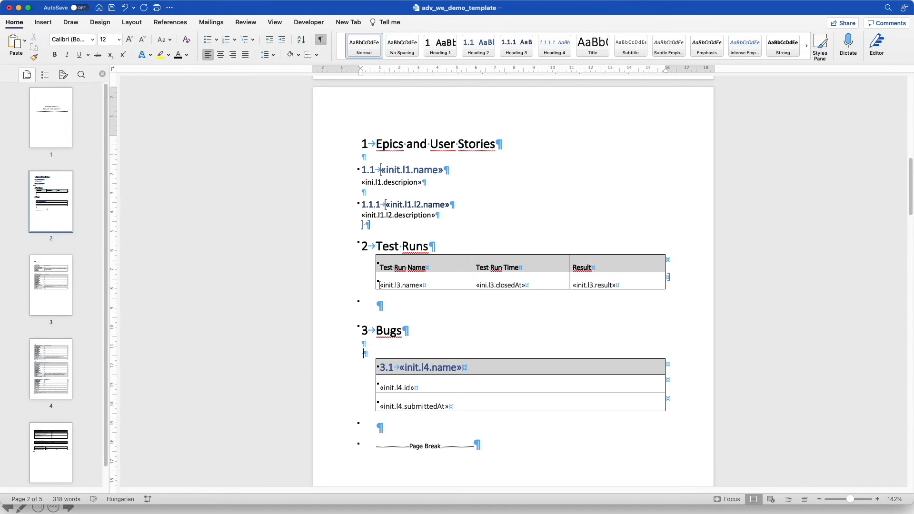
click(372, 419)
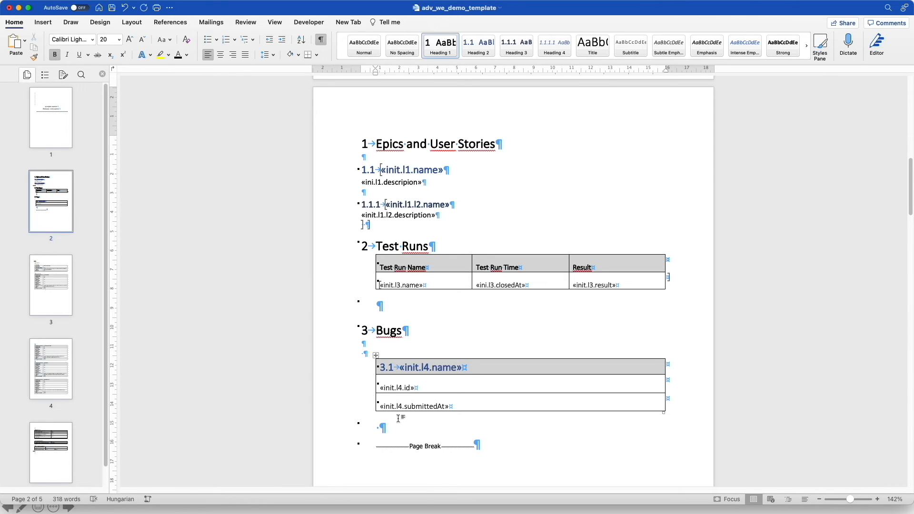
click(372, 402)
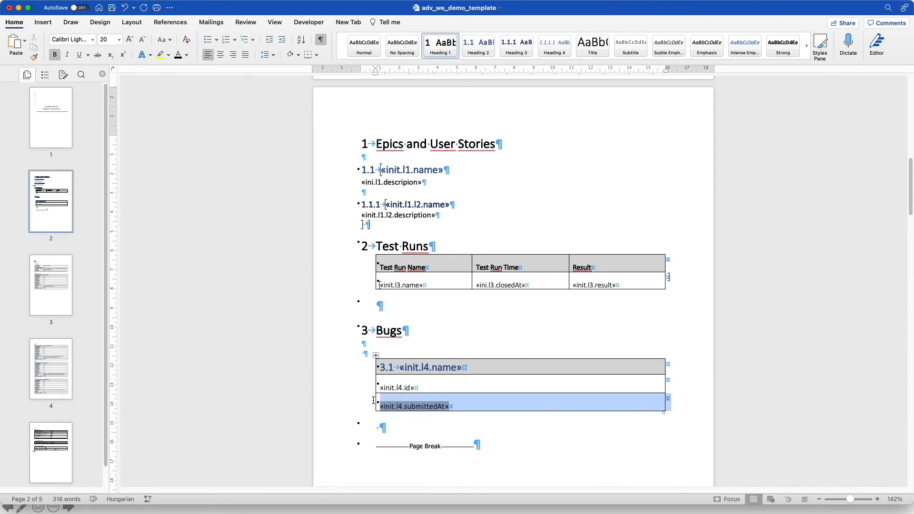
Select the entire Bugs table and add a loop bookmark around it
key(shift+Right)
key(shift+Up)
key(shift+Up)
key(shift+Up)
key(shift+Up)
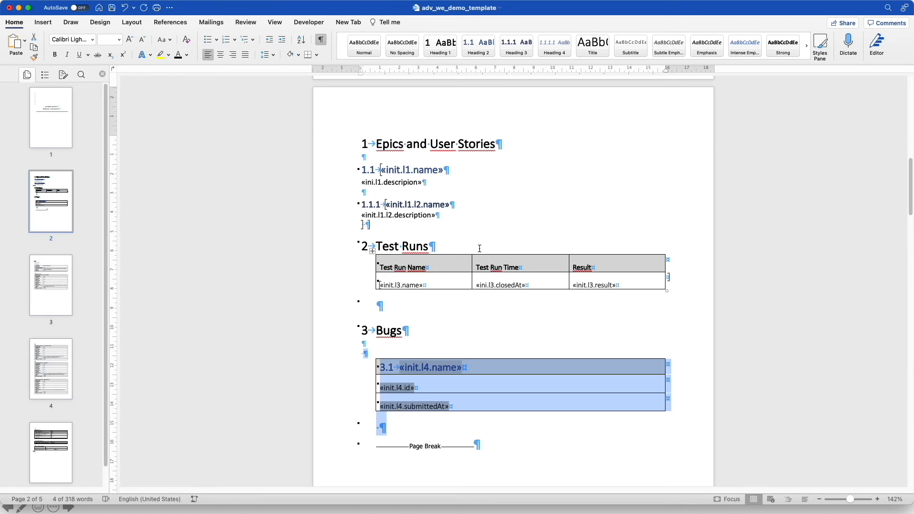
click(45, 24)
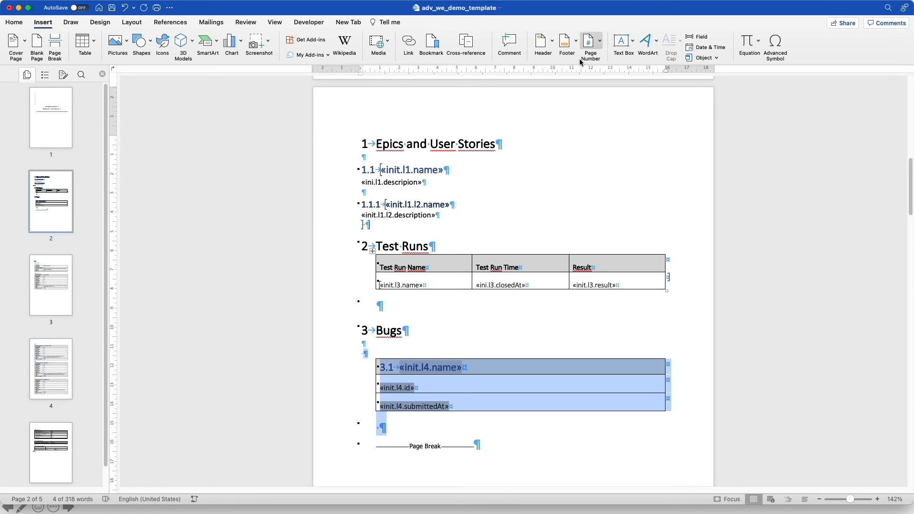
click(431, 43)
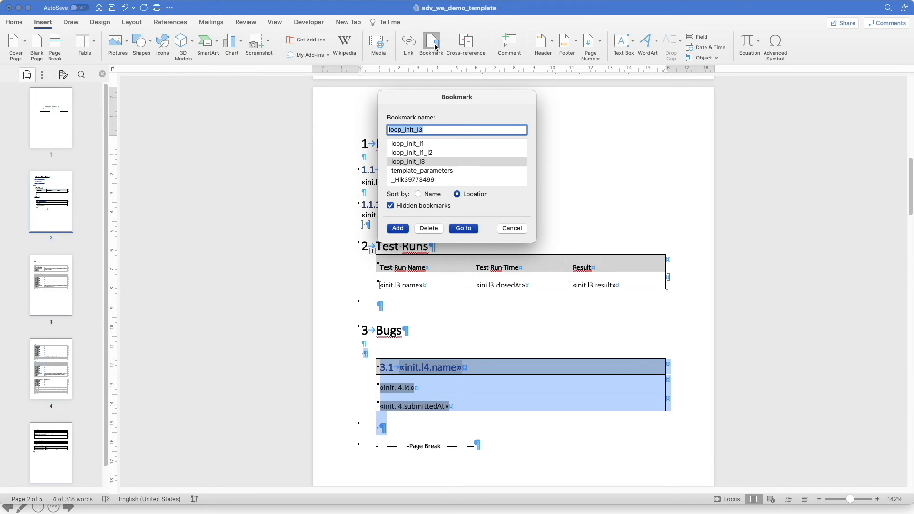
click(432, 131)
click(400, 231)
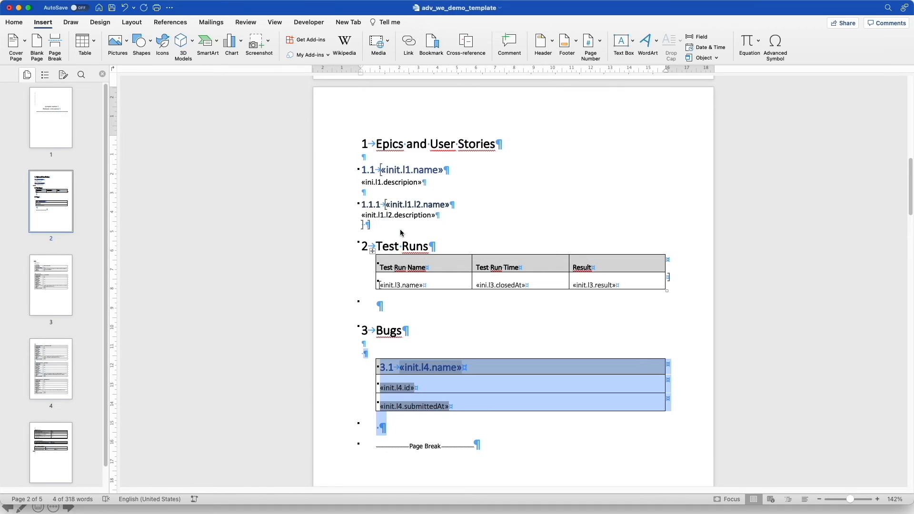